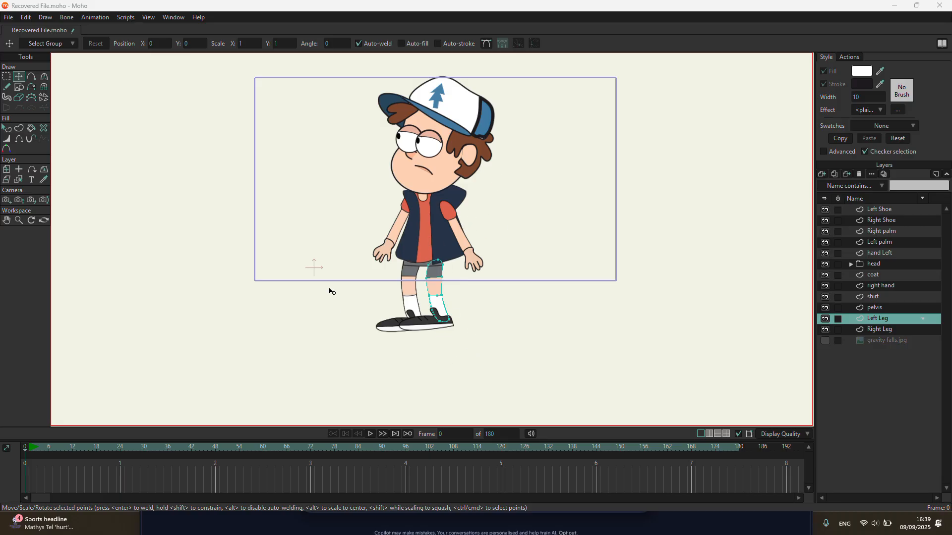
- Move the head group to about X -0.01, Y 0.03 and collapse it in the layer list
scroll(460, 260, up, 2)
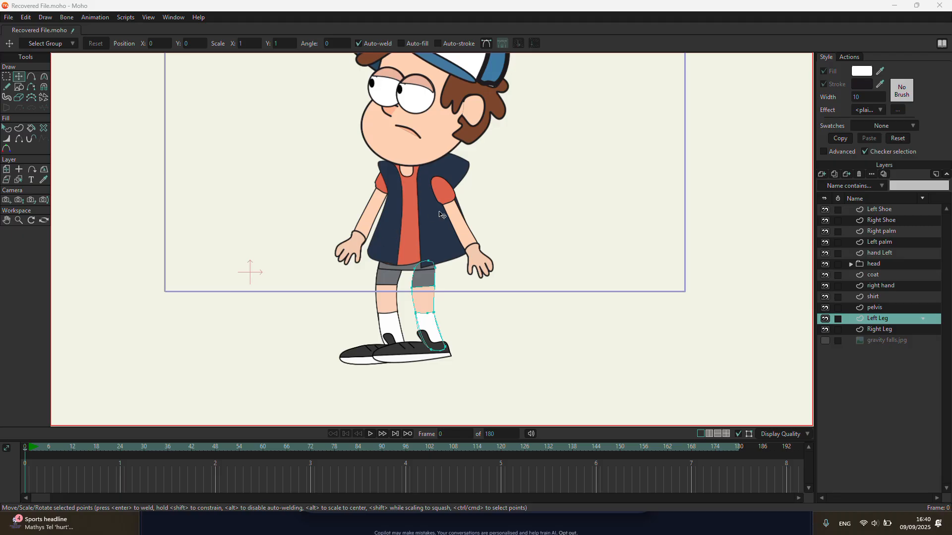
scroll(481, 230, down, 1)
scroll(481, 177, down, 1)
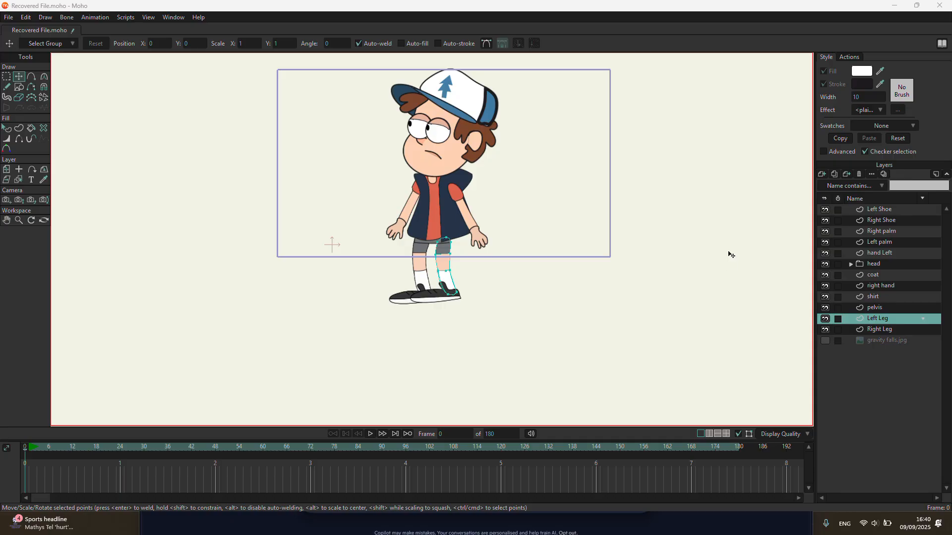
click(851, 264)
click(882, 265)
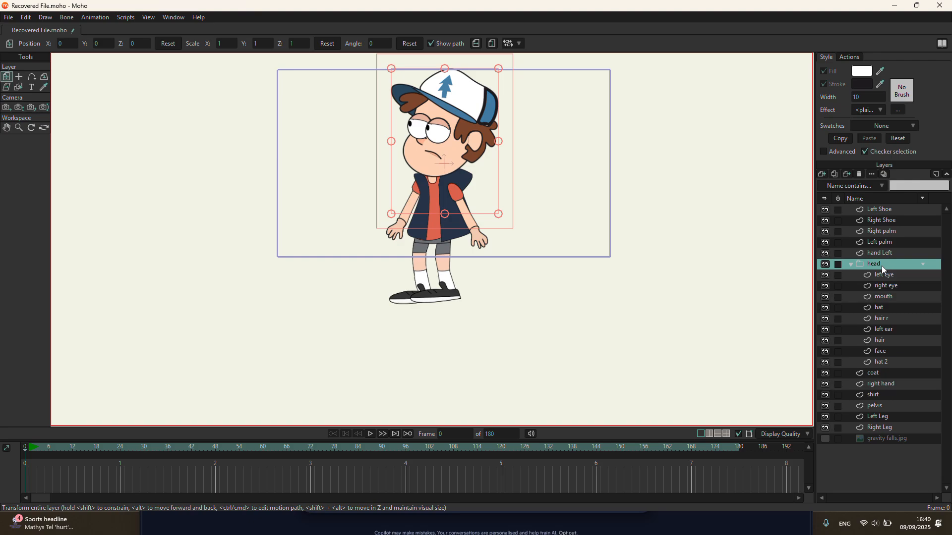
mouse_move(469, 187)
mouse_down()
mouse_move(367, 178)
mouse_move(511, 189)
mouse_move(467, 183)
mouse_up()
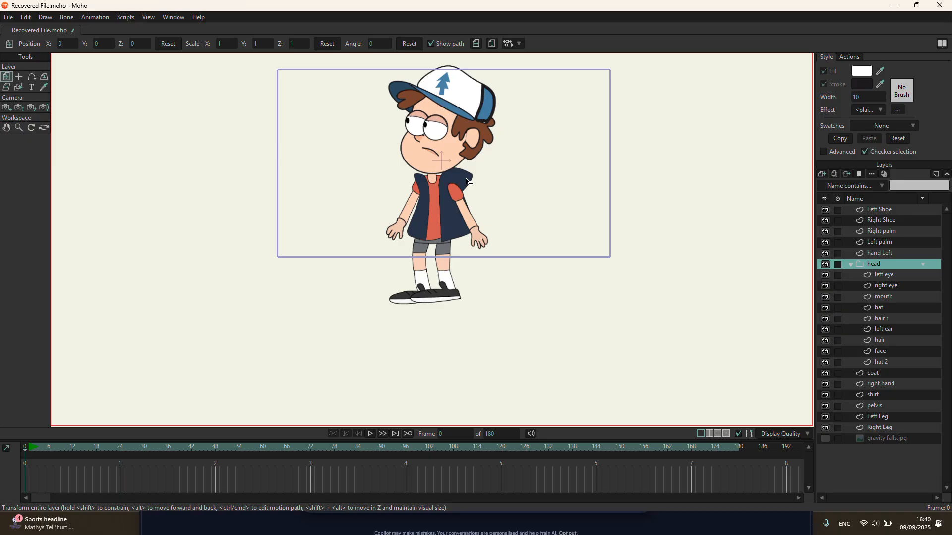
drag(467, 182, 470, 183)
click(851, 264)
click(851, 264)
click(851, 264)
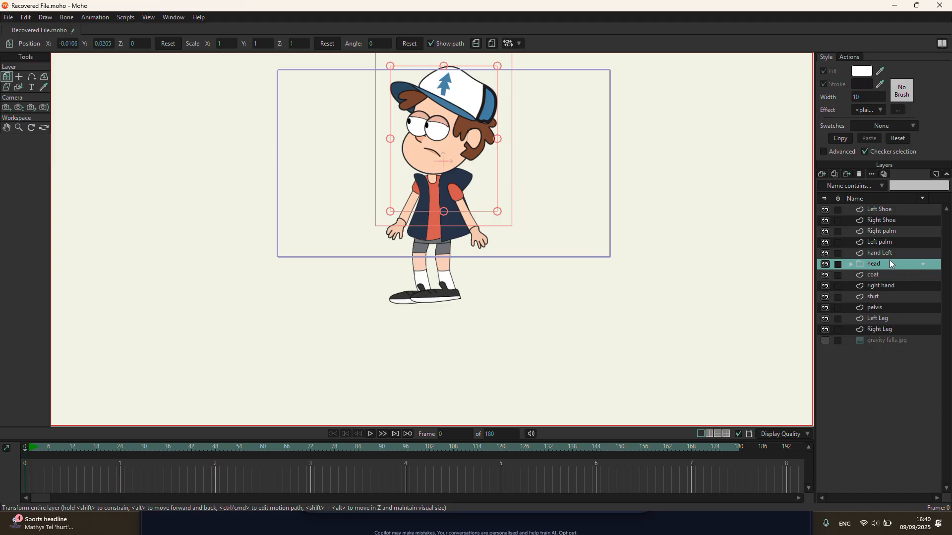
click(850, 264)
click(850, 264)
- Select all the character's layers from Right Leg up to Left Shoe, including the head group, and group them together
click(883, 331)
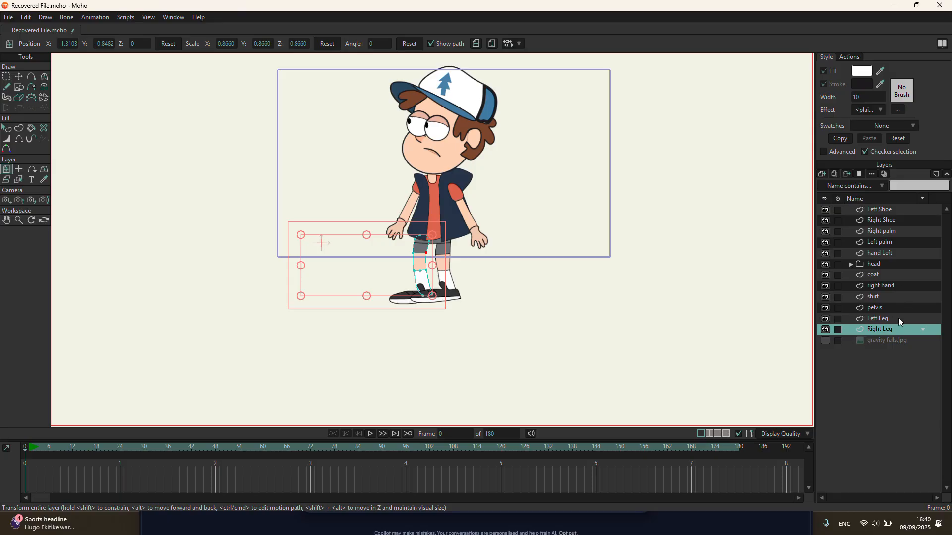
ctrl+click(885, 317)
ctrl+click(880, 307)
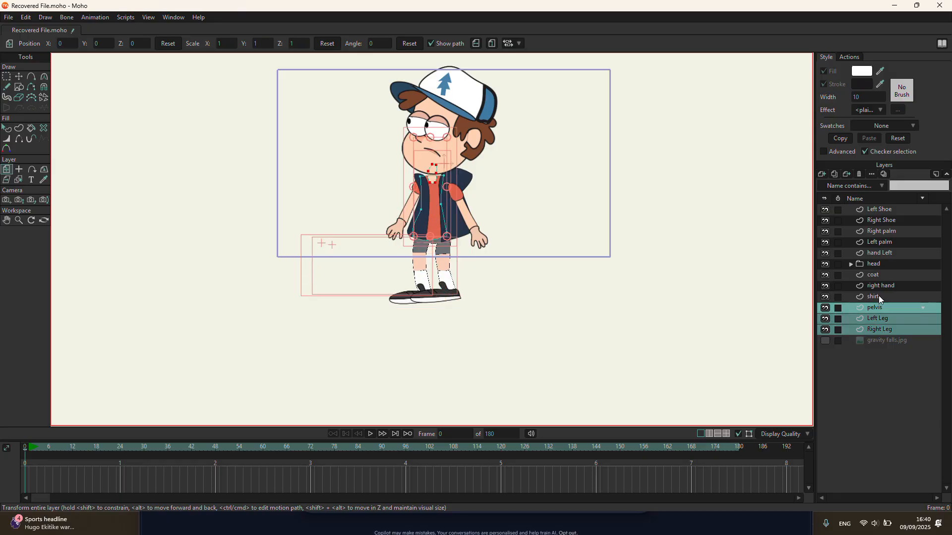
ctrl+click(878, 296)
ctrl+click(880, 286)
ctrl+click(878, 276)
ctrl+click(876, 264)
ctrl+click(876, 254)
ctrl+click(877, 242)
ctrl+click(877, 232)
ctrl+click(876, 220)
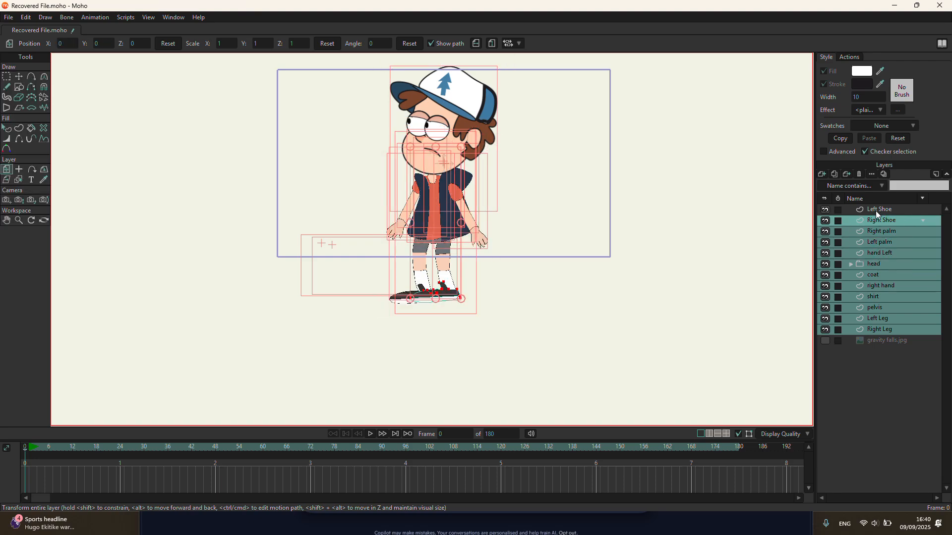
ctrl+click(877, 210)
right_click(873, 236)
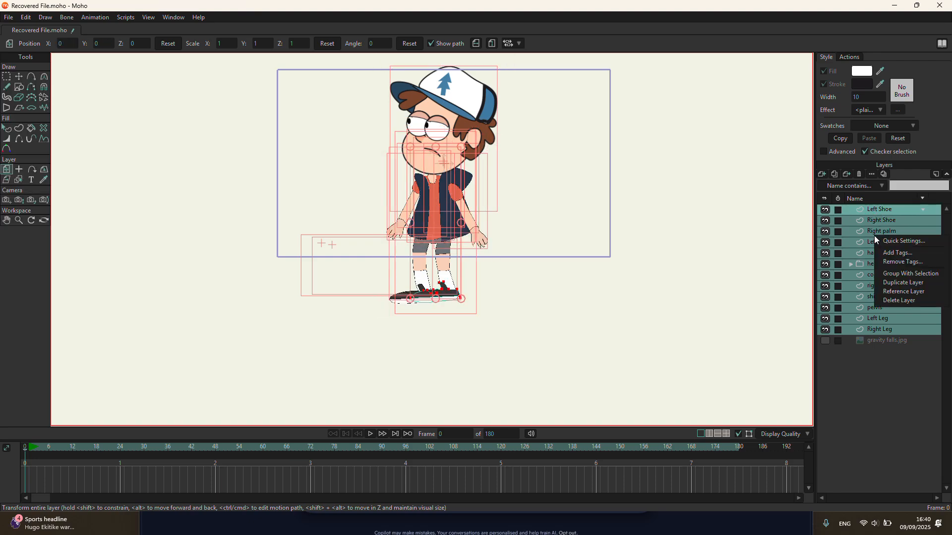
click(893, 273)
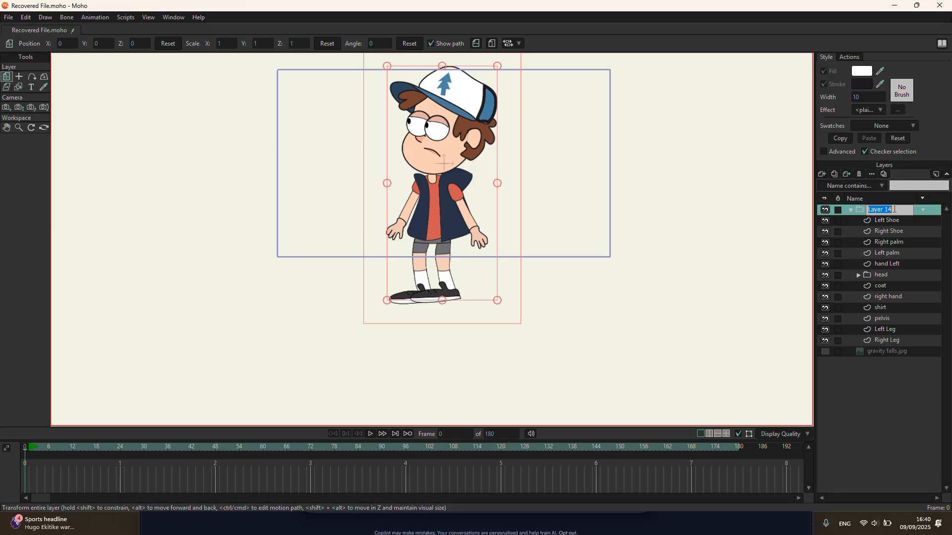
- Rename the new character group as Mabel
click(418, 20)
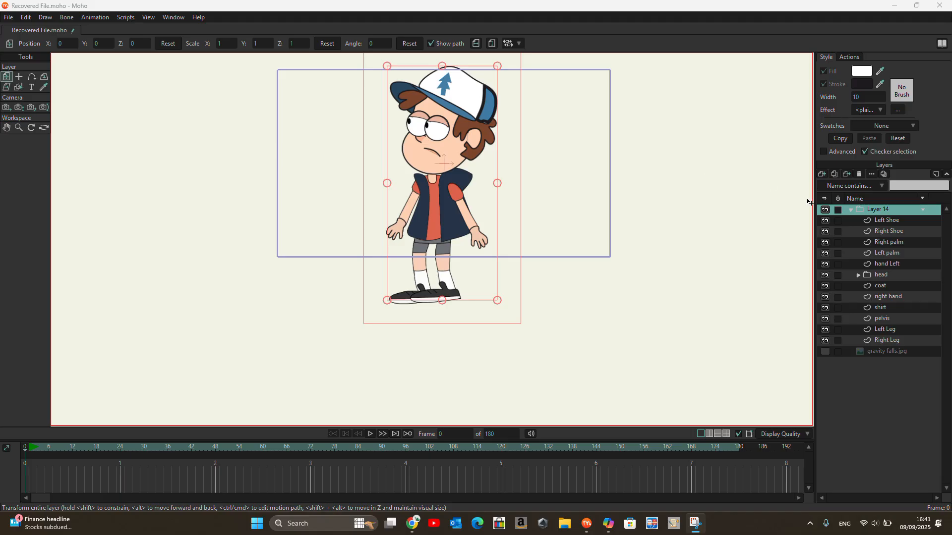
double_click(881, 209)
text(Mabel)
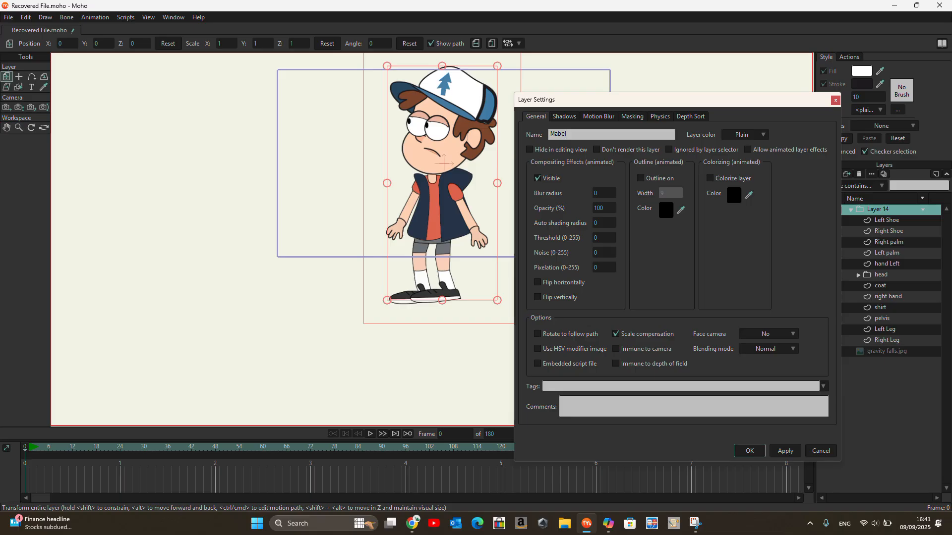
click(750, 447)
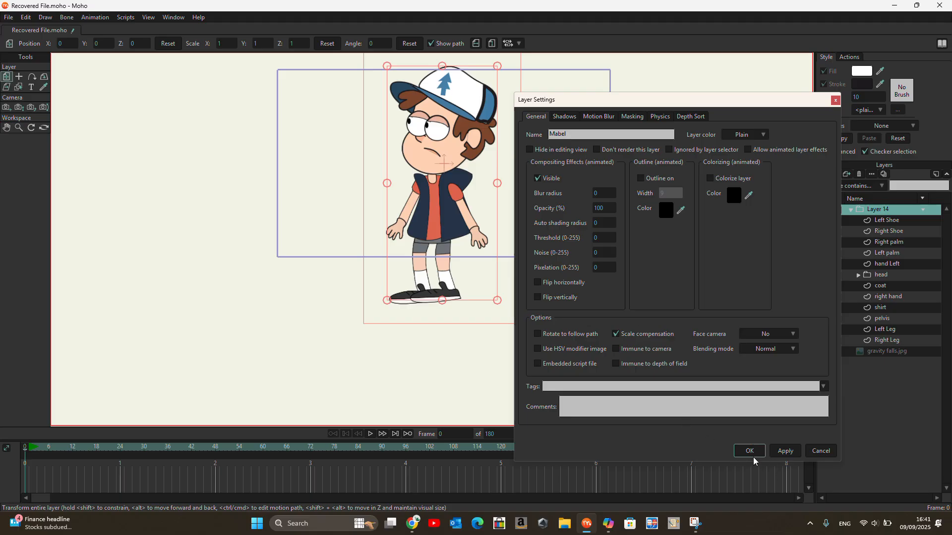
click(753, 453)
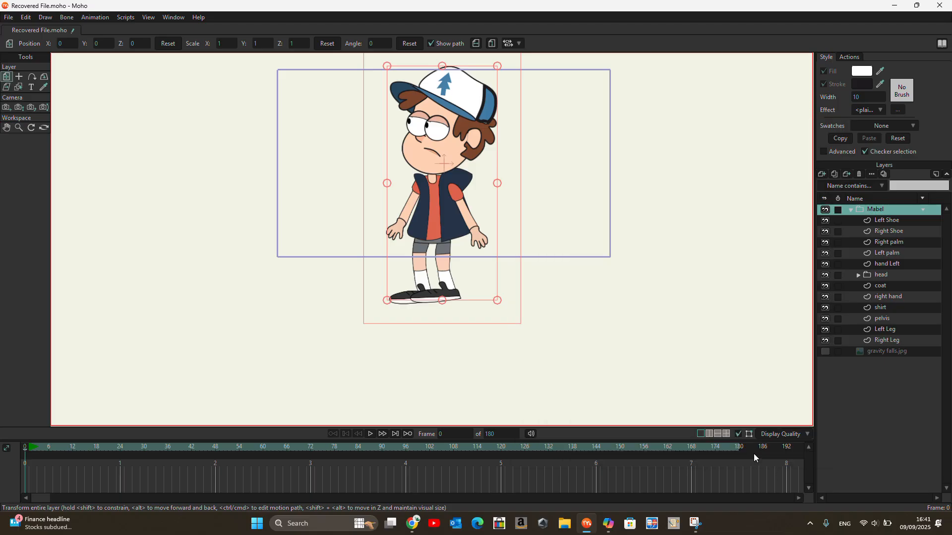
- Collapse the Mabel group, scale it to about 0.47 and place it inside the frame at about X 0.09, Y 0.11
click(848, 210)
drag(458, 204, 484, 216)
scroll(510, 305, down, 1)
drag(518, 312, 495, 268)
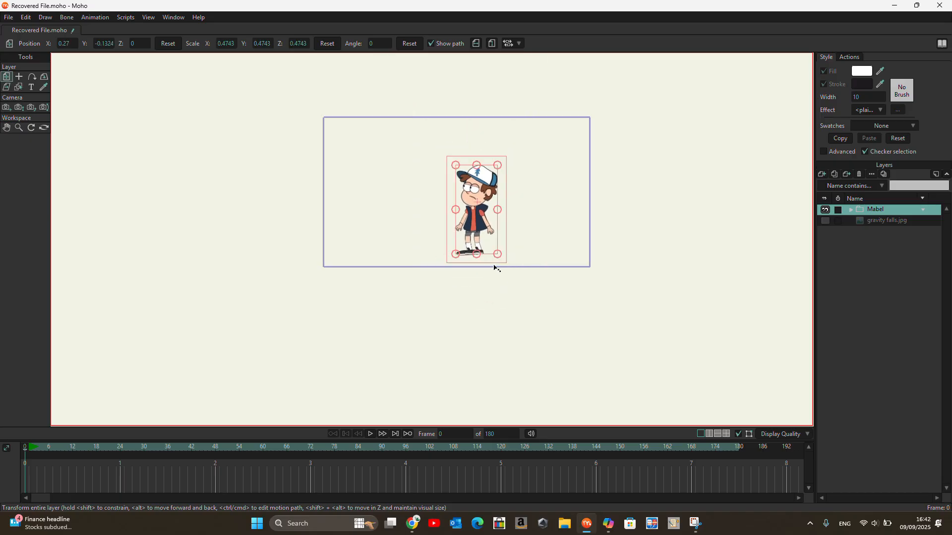
drag(485, 231, 468, 201)
scroll(472, 213, up, 3)
scroll(434, 214, down, 2)
scroll(472, 198, up, 3)
scroll(471, 256, down, 2)
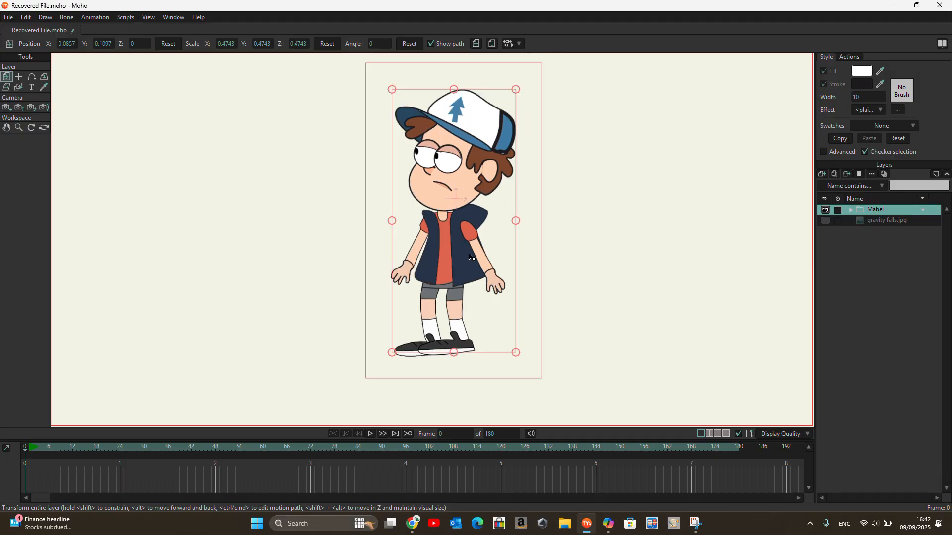
- Convert the Mabel group to a bone layer and add a tiny root bone at the bottom of the shirt
right_click(879, 211)
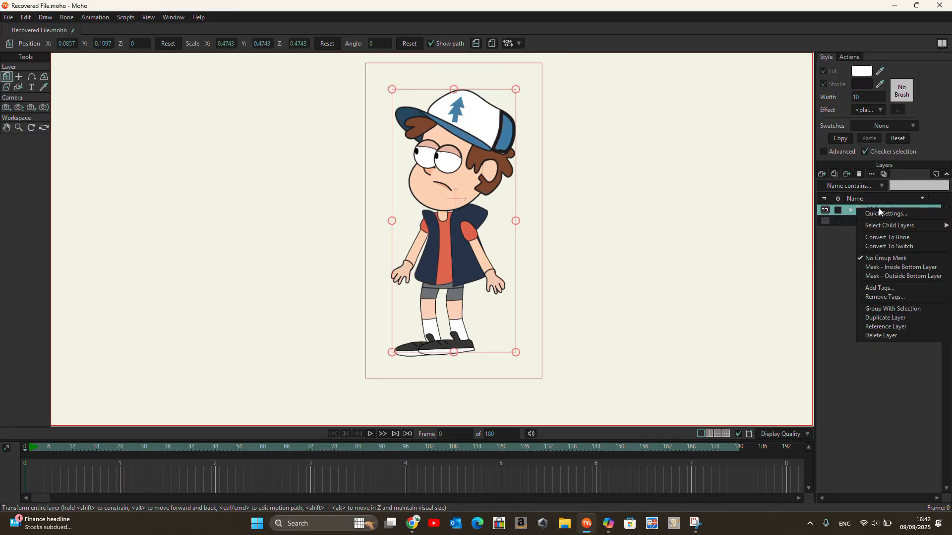
click(903, 236)
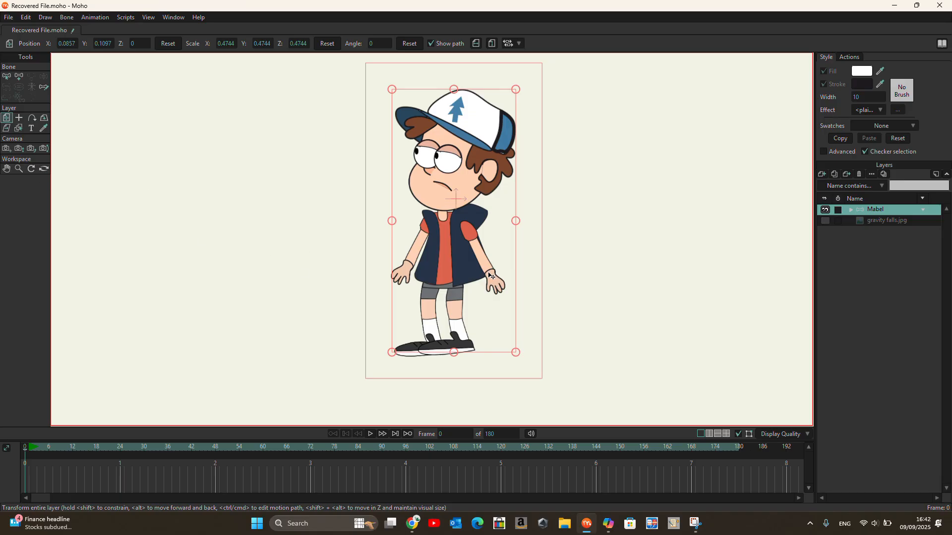
click(19, 78)
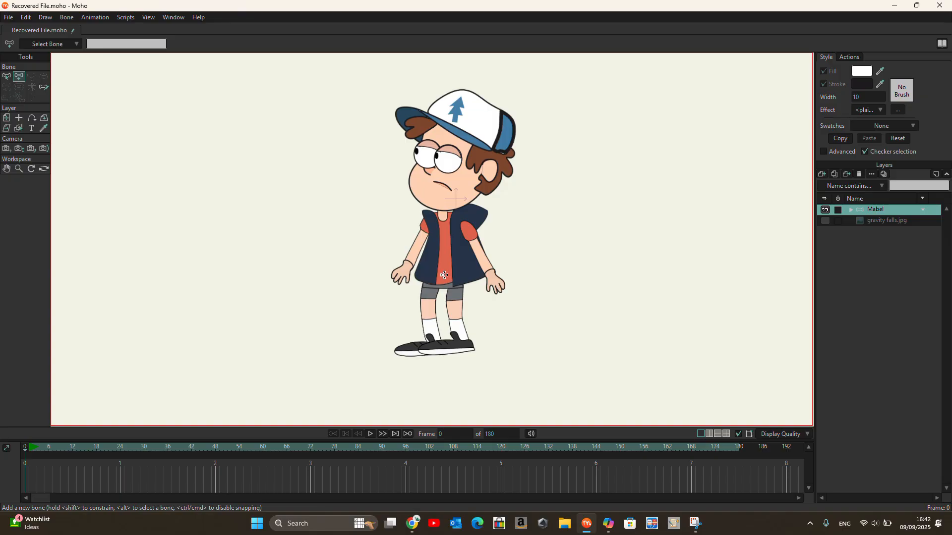
mouse_move(444, 275)
mouse_down()
mouse_move(480, 276)
mouse_move(446, 275)
mouse_up()
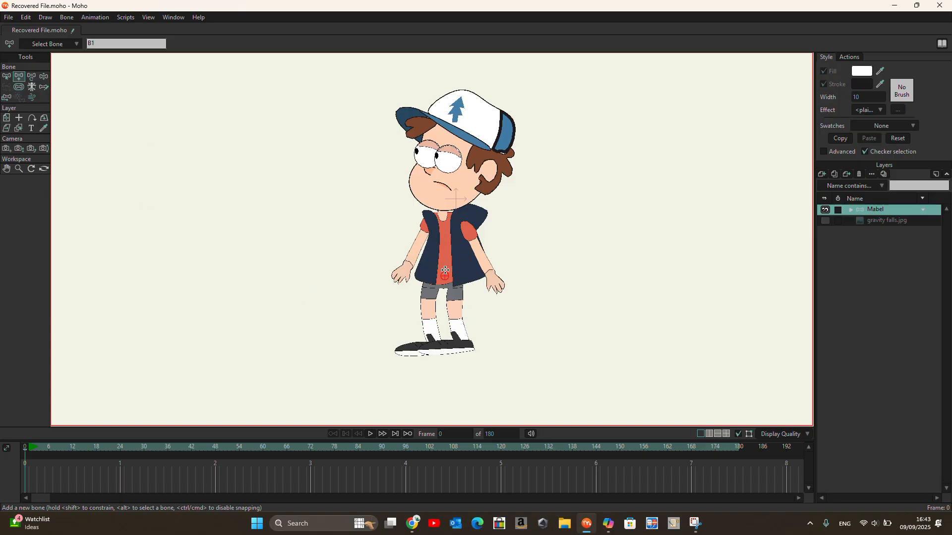
- Add two chained spine bones from above the root bone to the neck, and a head bone from the neck to the hat's top
drag(445, 271, 445, 248)
click(444, 248)
drag(445, 247, 443, 221)
drag(443, 221, 478, 94)
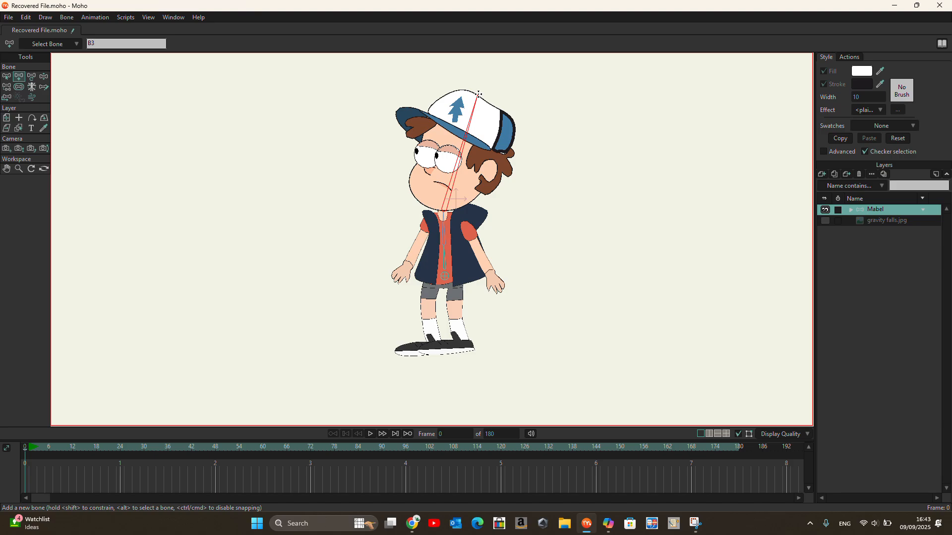
drag(478, 94, 477, 94)
- With the upper spine bone as parent, add a chain of three bones along the character's right arm from shoulder to fingers
scroll(434, 255, up, 2)
scroll(433, 255, up, 3)
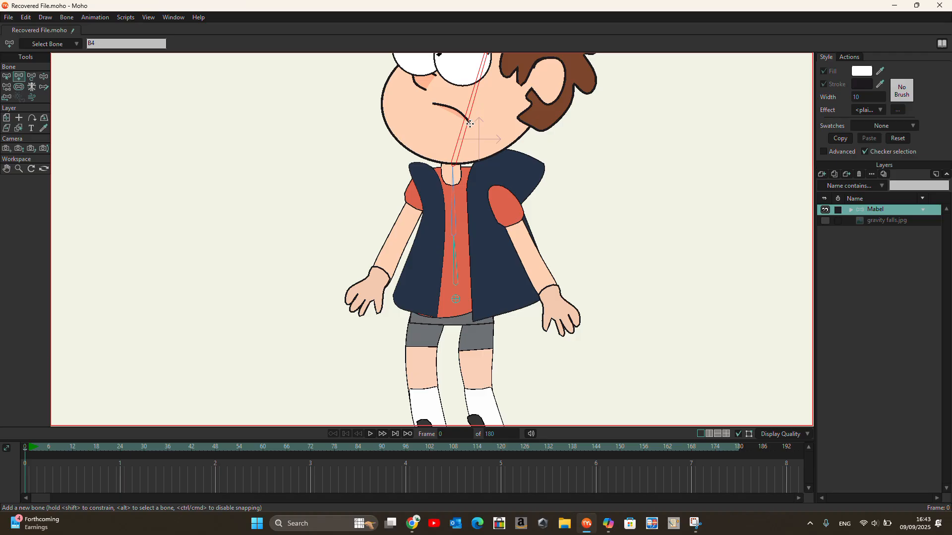
click(6, 77)
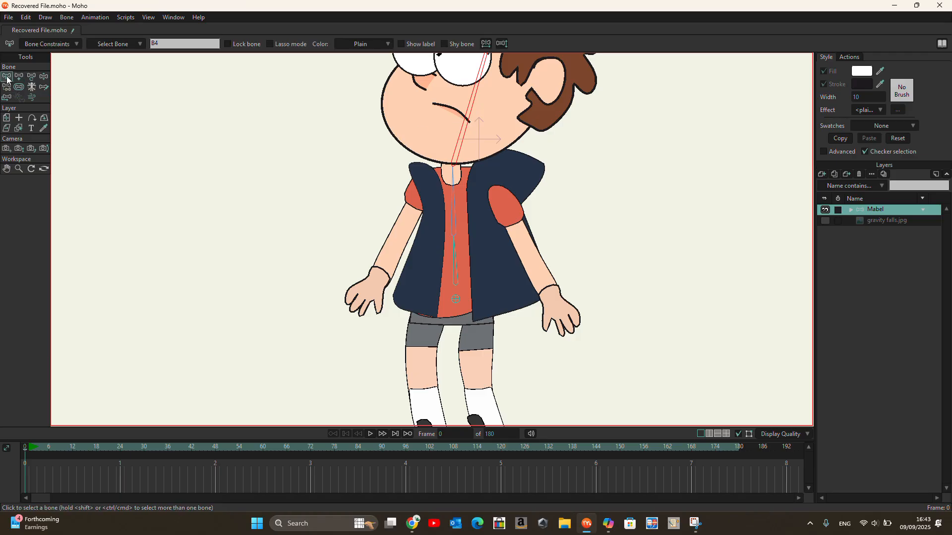
click(453, 196)
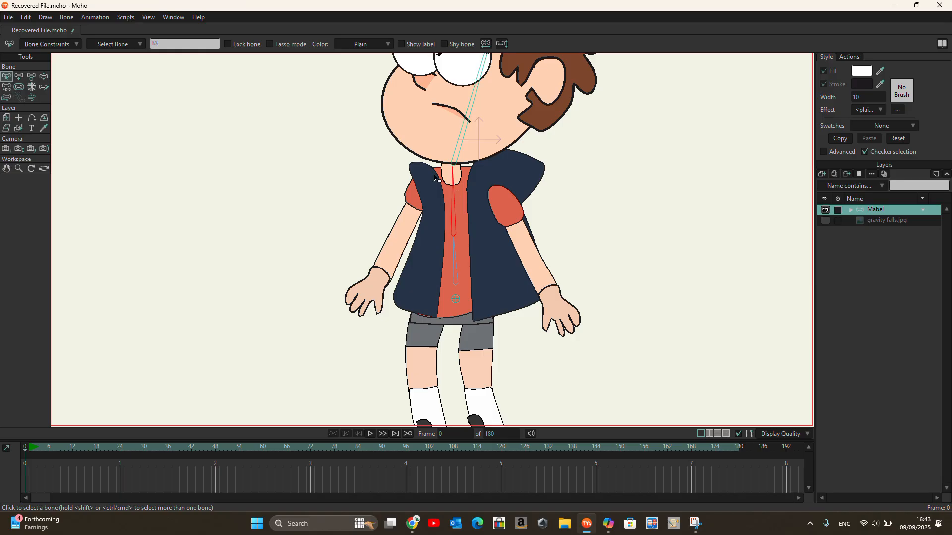
click(356, 282)
click(19, 77)
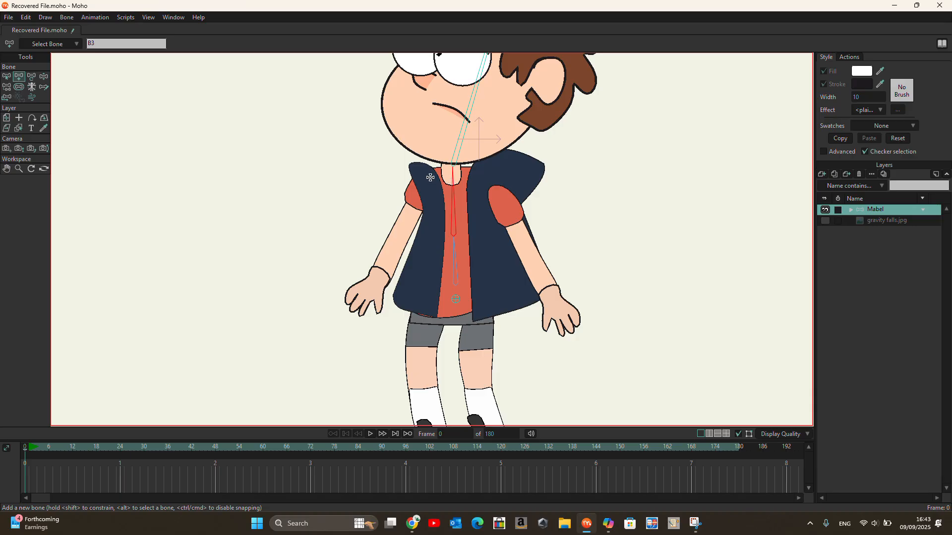
drag(430, 178, 354, 324)
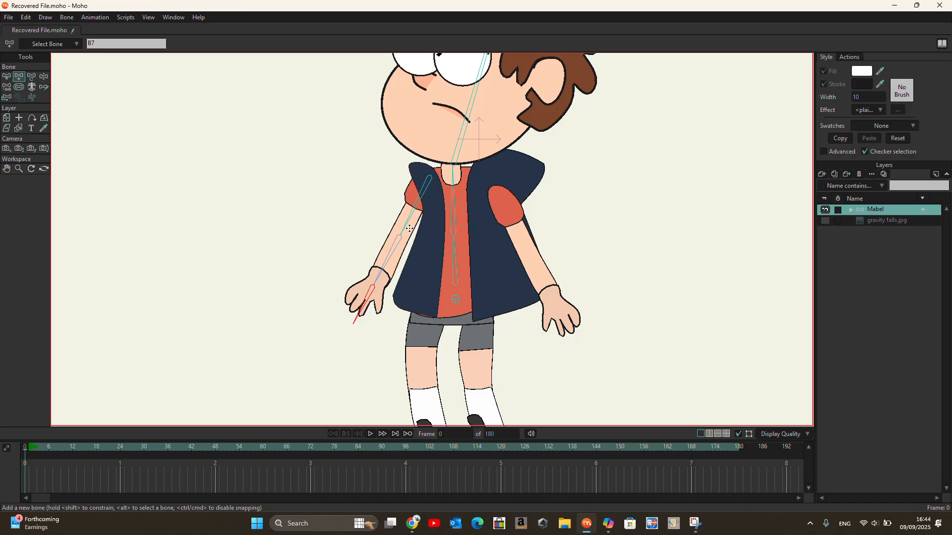
- Delete the right arm's forearm and hand bones and redraw them from the elbow, through the wrist, to the fingertips
key(Delete)
key(Delete)
drag(400, 234, 355, 312)
- With the upper spine bone as parent, add upper arm, forearm and hand bones along the character's left arm
click(6, 76)
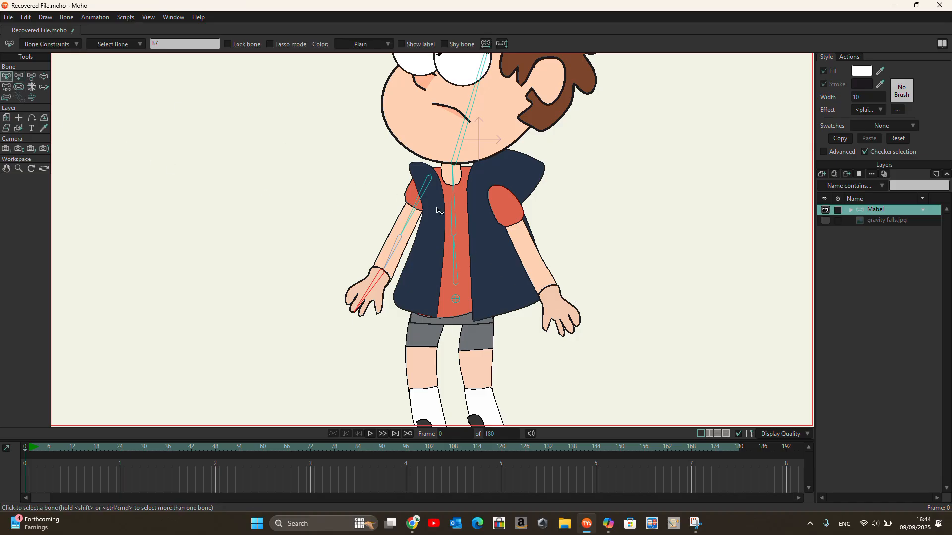
click(453, 199)
key(a)
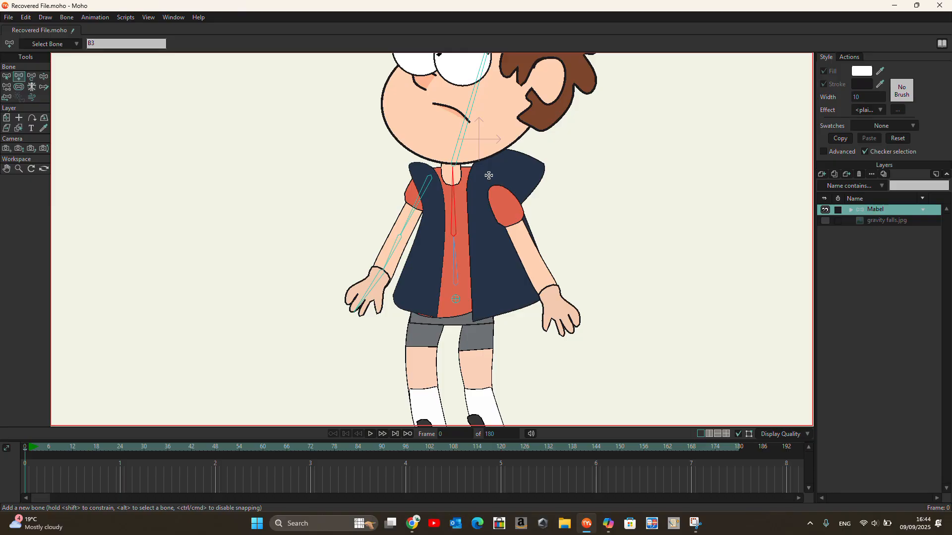
drag(488, 177, 568, 335)
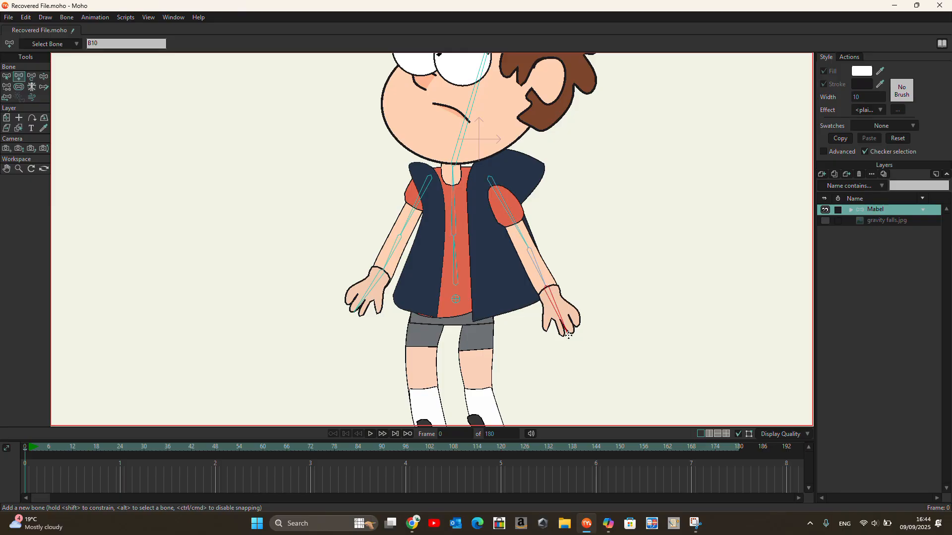
- Expand the Mabel layer and move the hand Left artwork up toward the shoulder, to about X 0.18, Y -0.42
click(852, 209)
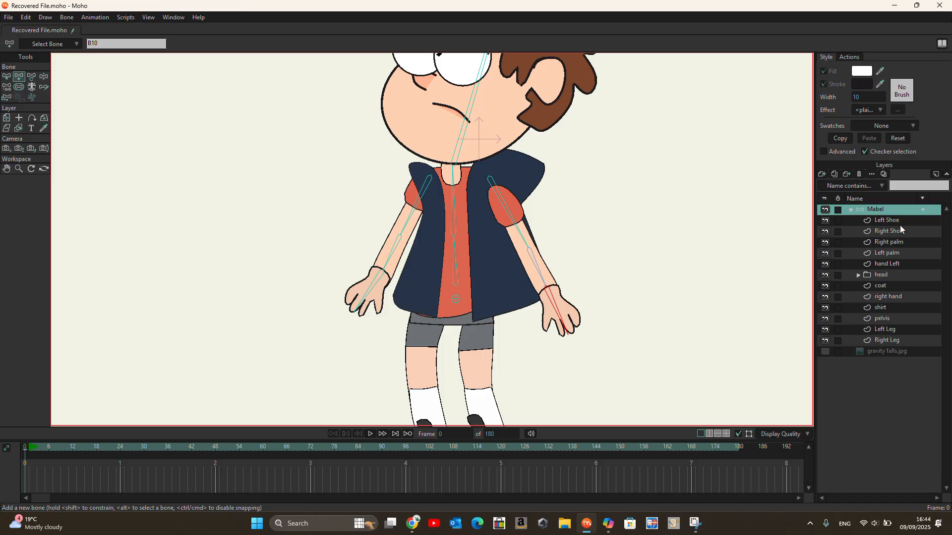
click(897, 263)
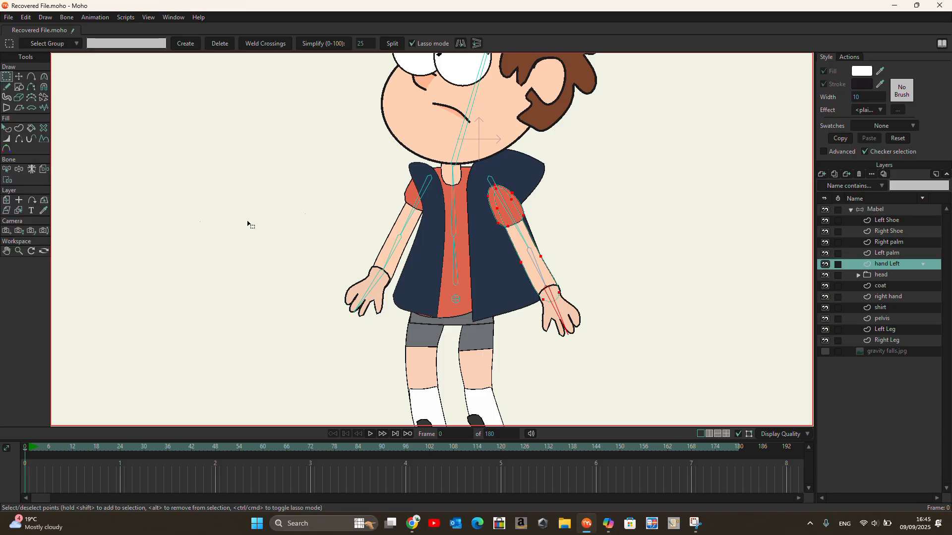
click(20, 77)
drag(538, 225, 530, 211)
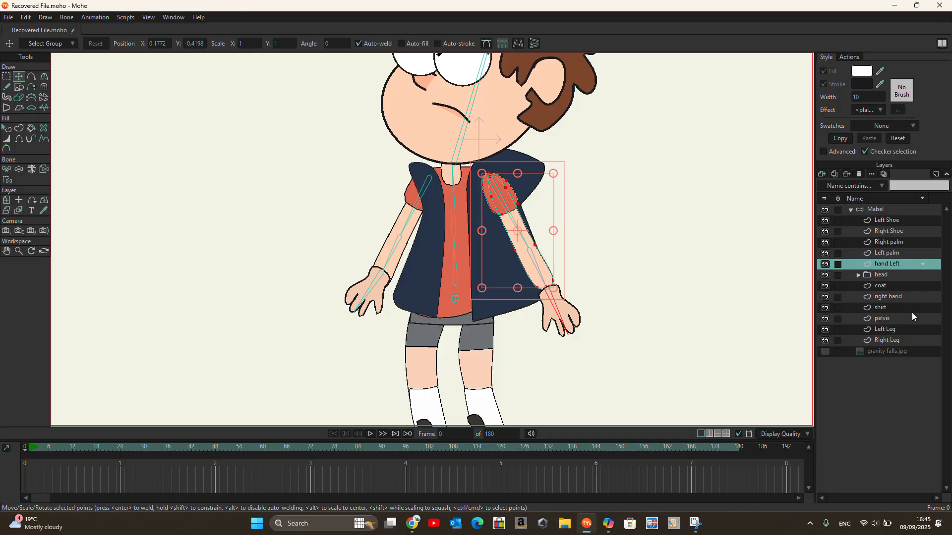
- Move the Left palm artwork up to meet the end of the left arm, at about X 0.35, Y -0.76
click(897, 255)
drag(564, 308, 548, 295)
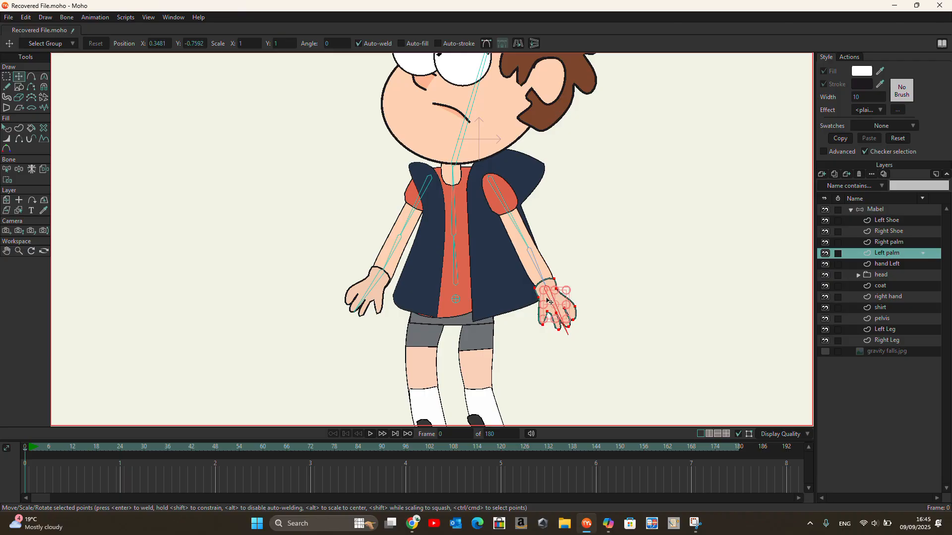
scroll(526, 299, up, 1)
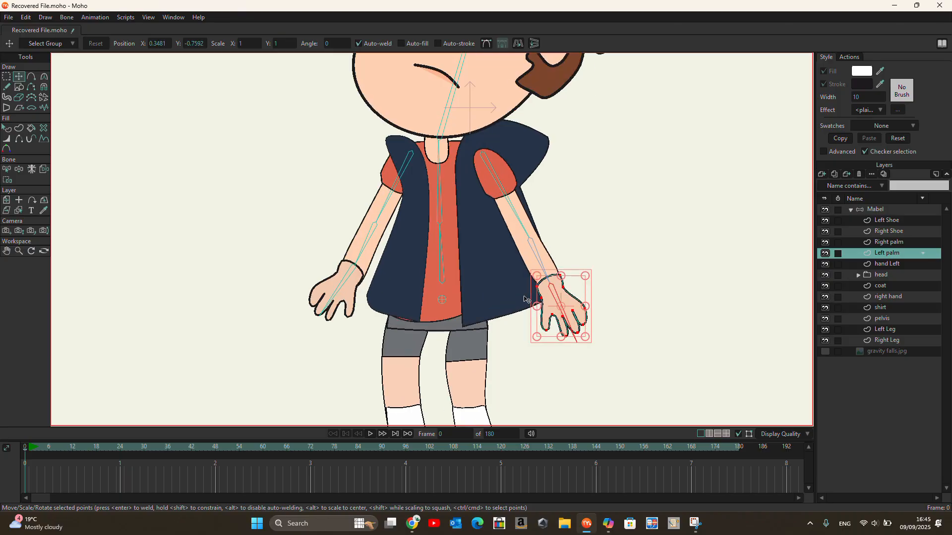
scroll(525, 299, up, 1)
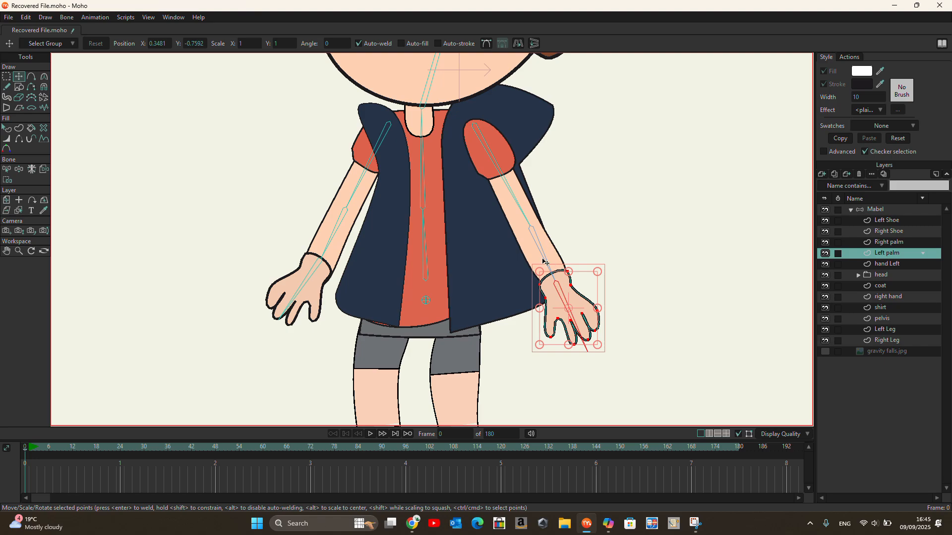
- Adjust the upper arm and forearm bones of the character's left arm so the elbow and wrist joints sit on the arm artwork
click(882, 209)
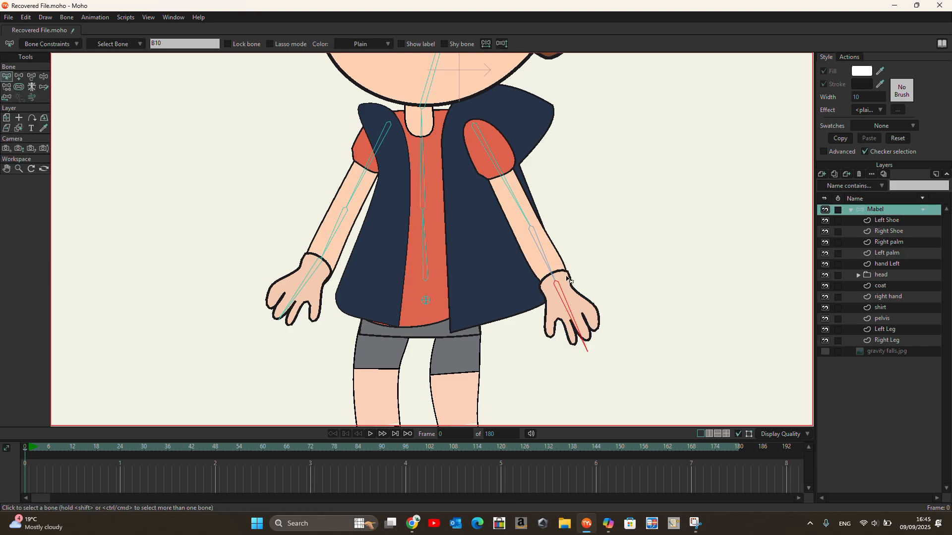
click(33, 76)
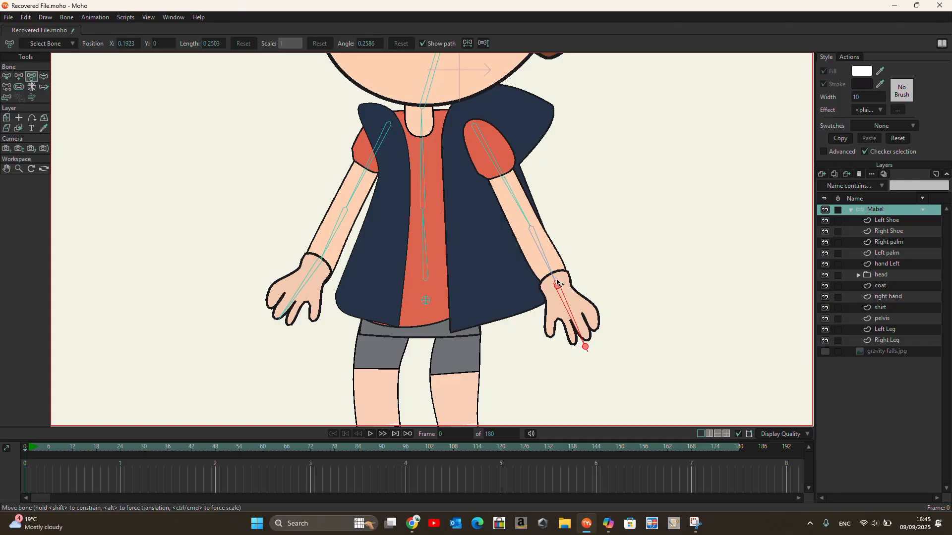
click(529, 223)
mouse_move(528, 219)
mouse_down()
mouse_move(556, 204)
mouse_move(529, 226)
mouse_move(523, 217)
mouse_up()
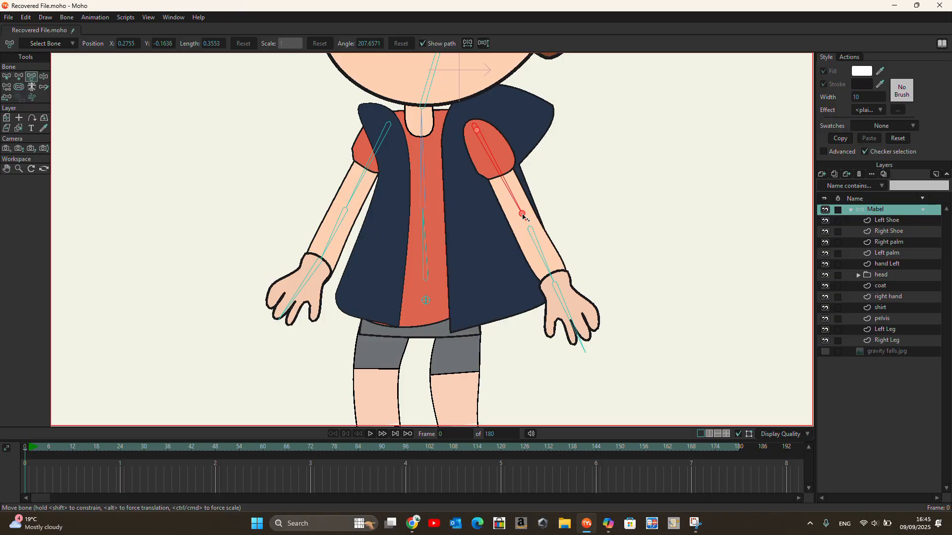
click(531, 232)
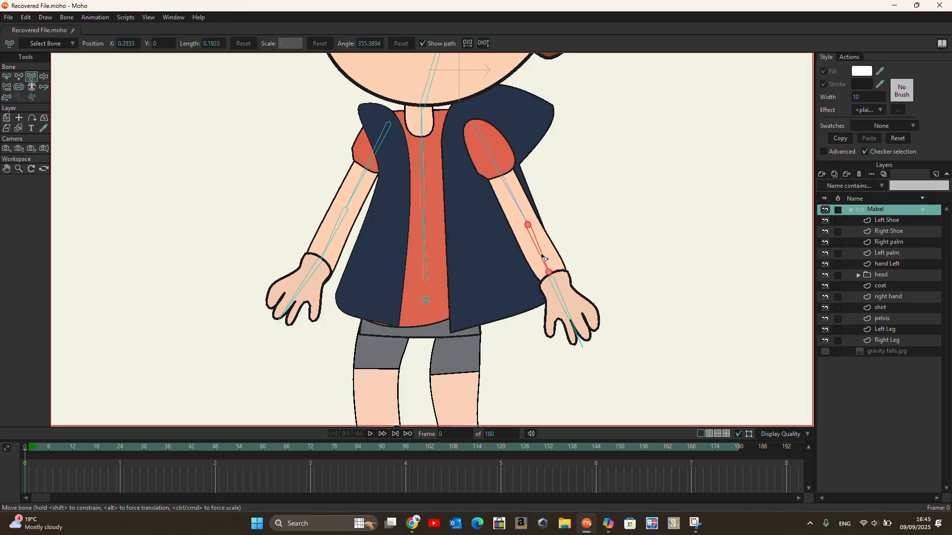
- With the root bone at the hips as parent, add thigh, shin and foot bones along the character's left leg
scroll(545, 268, down, 2)
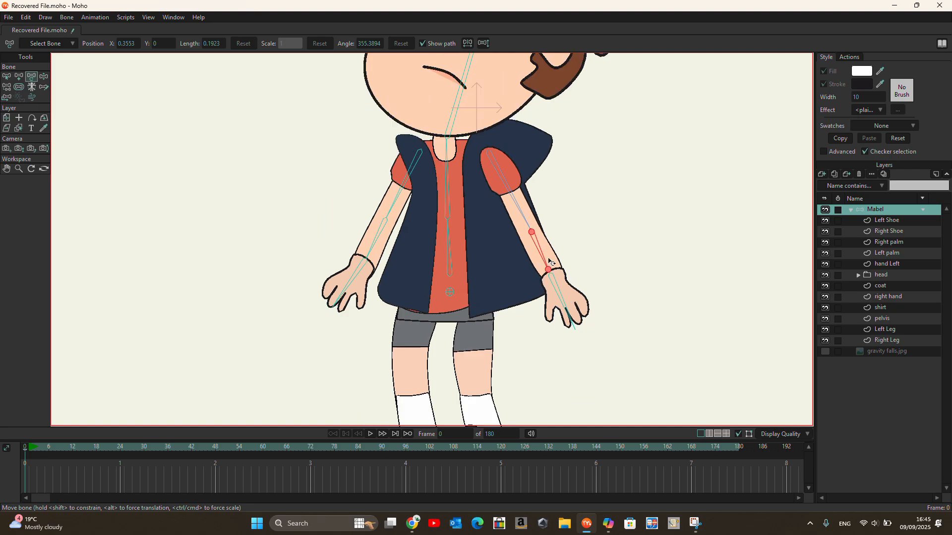
scroll(488, 253, down, 1)
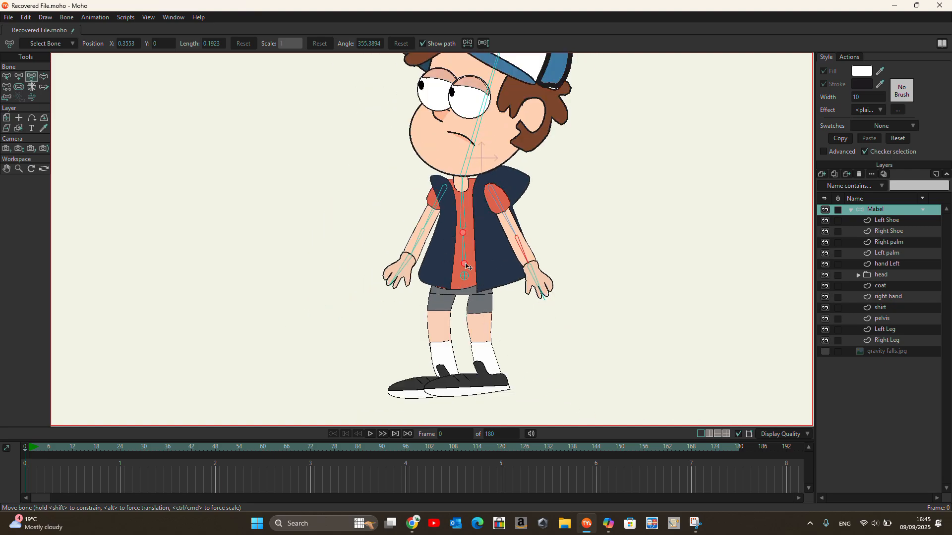
scroll(417, 214, down, 1)
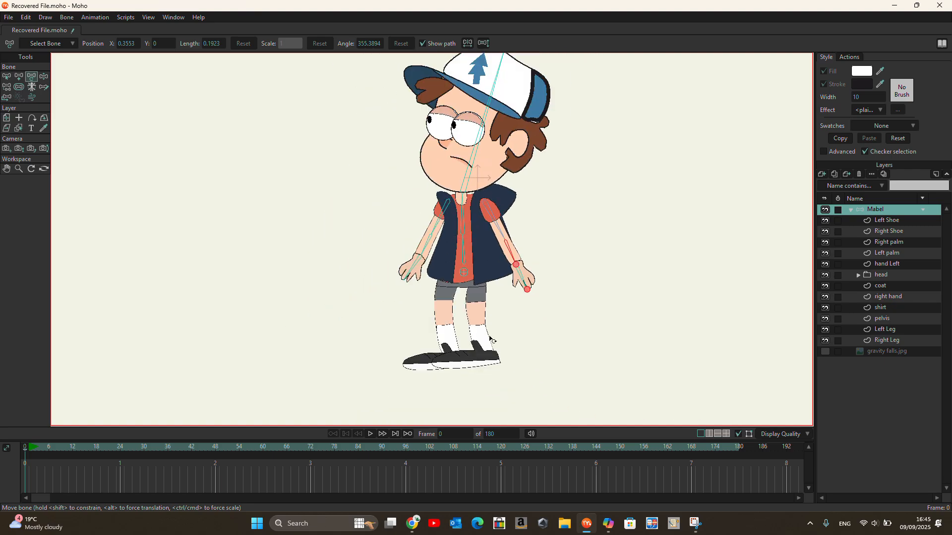
scroll(486, 343, up, 1)
scroll(486, 343, up, 1)
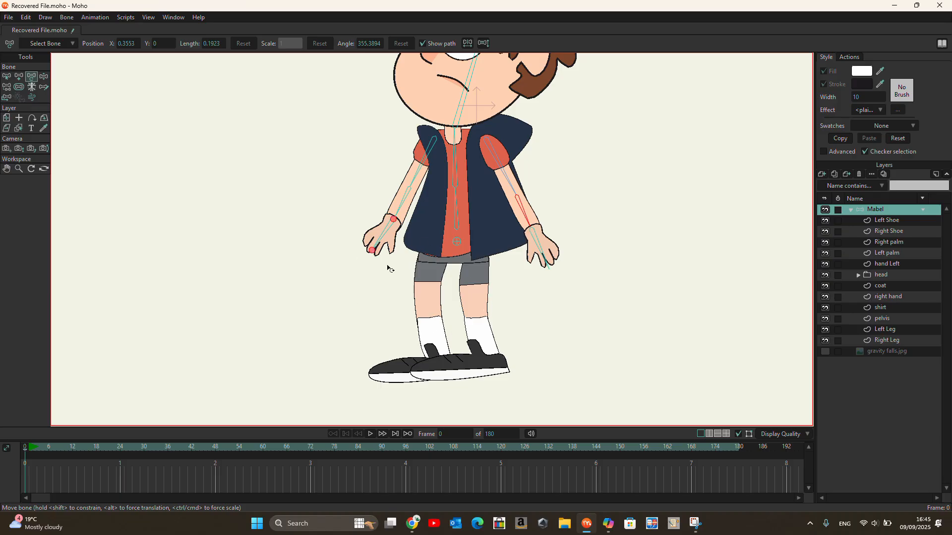
click(8, 77)
click(457, 243)
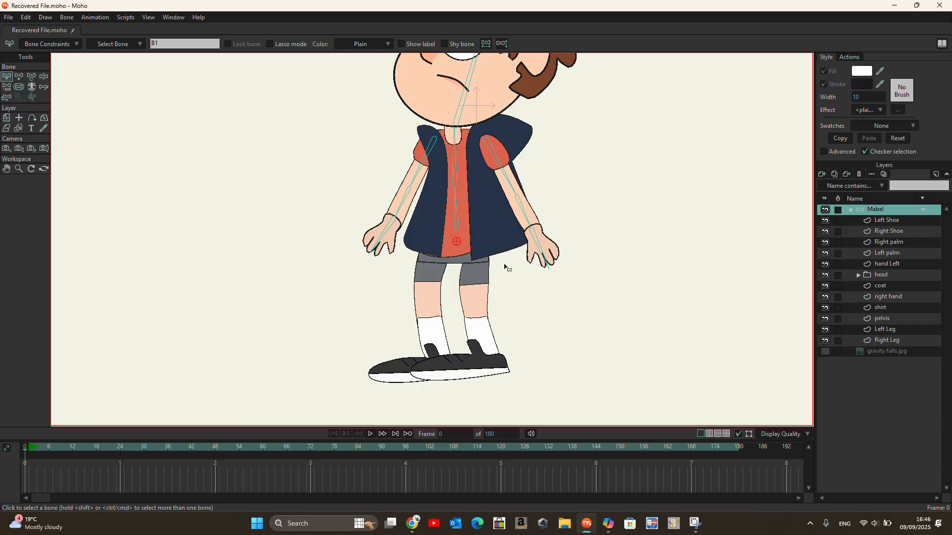
click(18, 78)
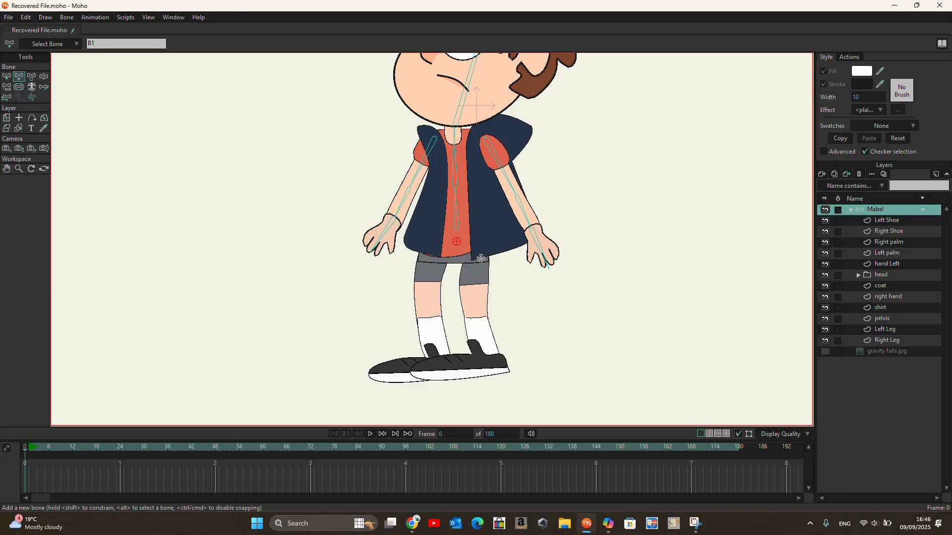
drag(479, 258, 469, 305)
drag(469, 306, 467, 308)
mouse_move(468, 308)
mouse_down()
mouse_move(492, 360)
mouse_move(436, 370)
mouse_up()
- With the same root bone as parent, add thigh, shin and foot bones along the character's right leg
click(9, 78)
click(464, 246)
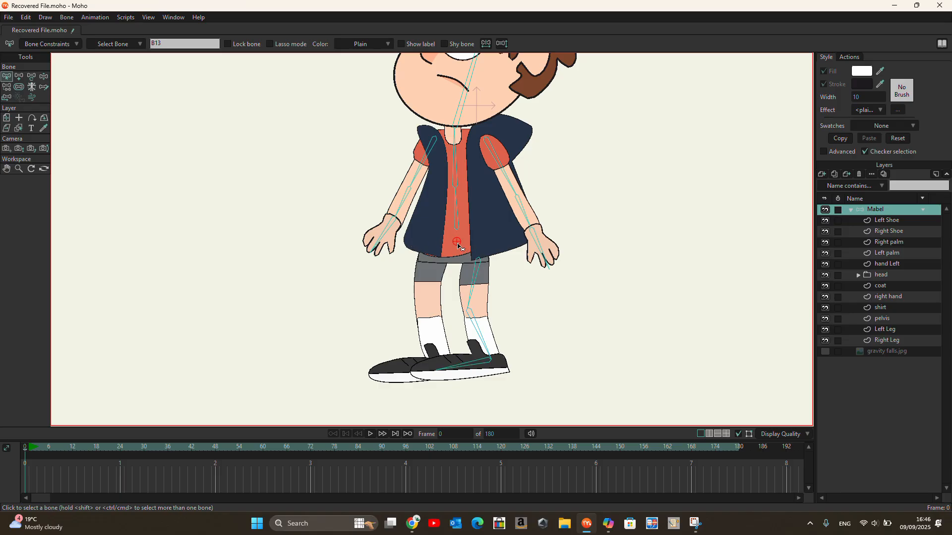
click(22, 75)
drag(435, 260, 386, 371)
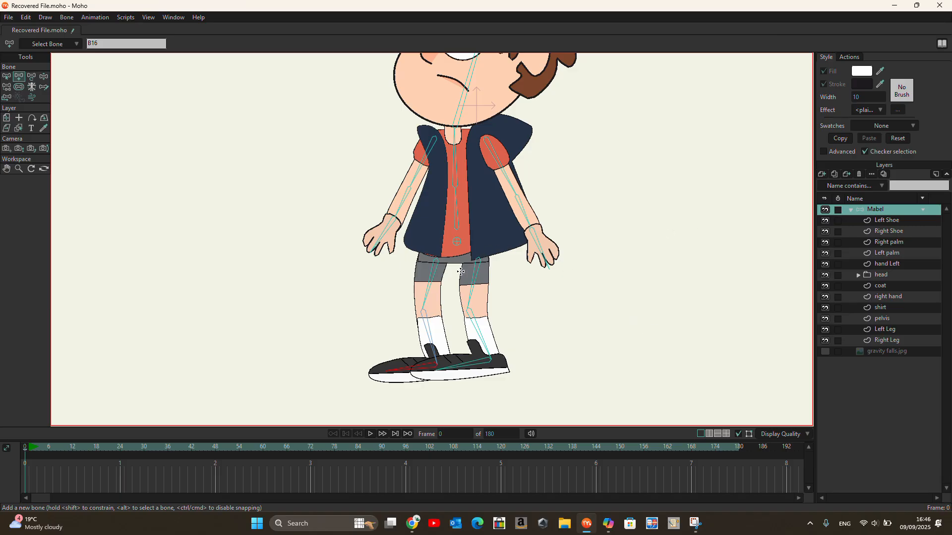
- Test the rig with Manipulate Bones by posing the head, both arms, a leg and the root bone
scroll(474, 283, down, 2)
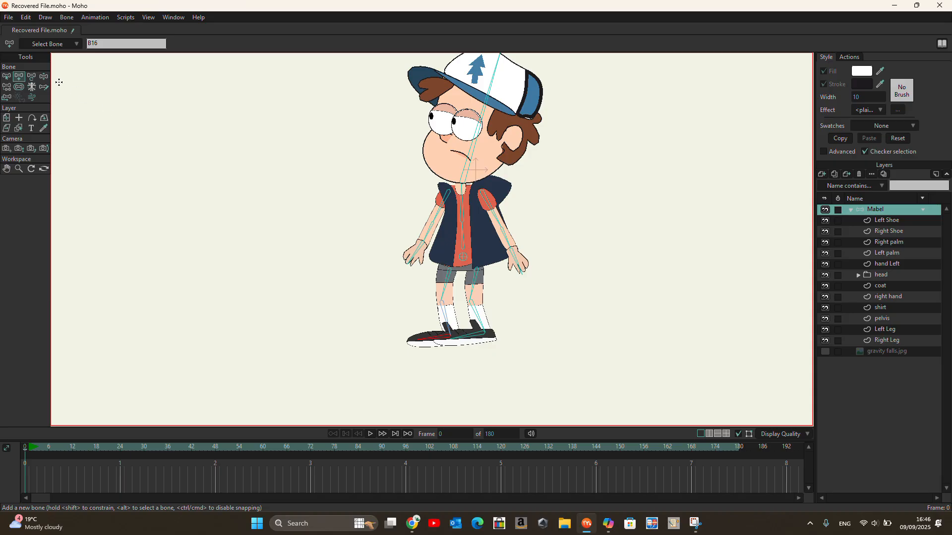
click(43, 79)
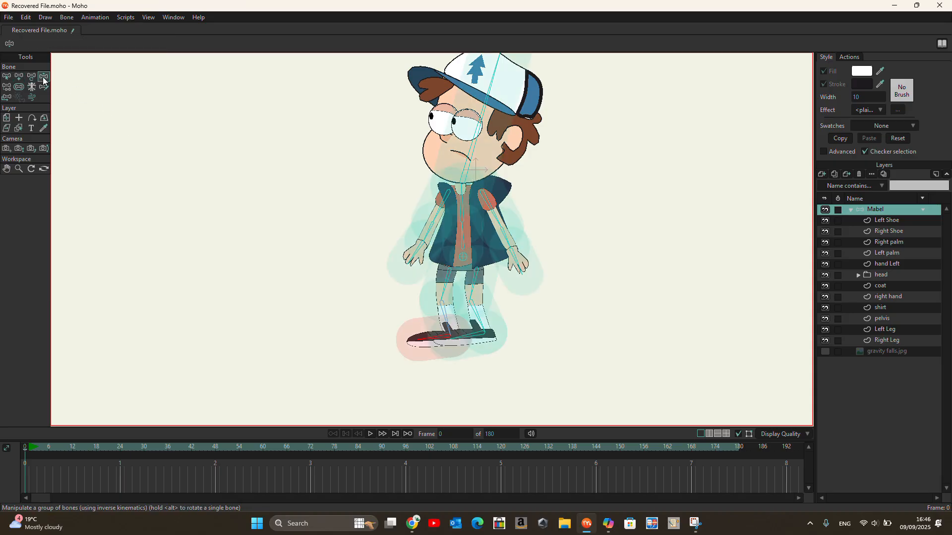
drag(499, 79, 460, 84)
mouse_move(483, 224)
mouse_down()
mouse_move(497, 217)
mouse_move(487, 223)
mouse_up()
click(516, 275)
drag(516, 277, 505, 288)
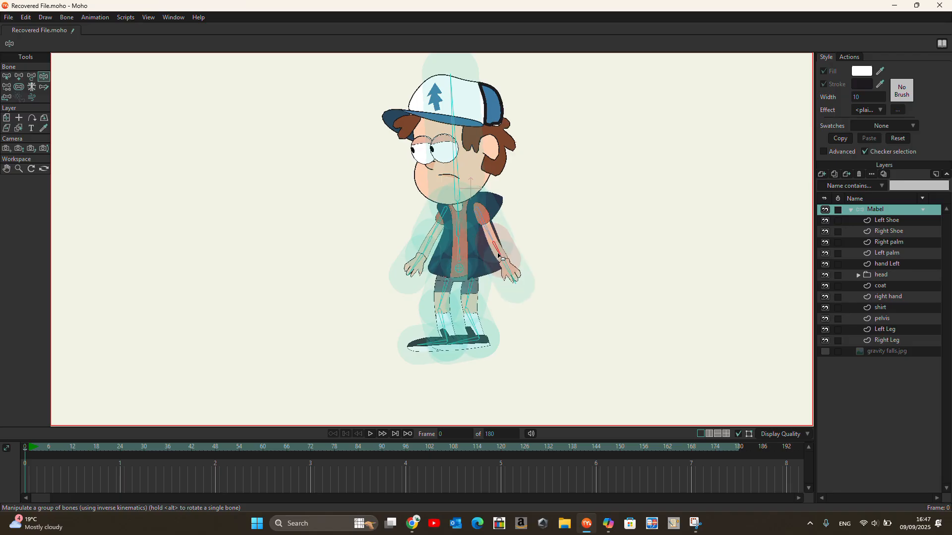
drag(445, 259, 422, 239)
mouse_move(405, 249)
mouse_down()
mouse_move(400, 258)
mouse_move(392, 243)
mouse_move(400, 248)
mouse_up()
drag(438, 295, 500, 323)
drag(458, 269, 456, 266)
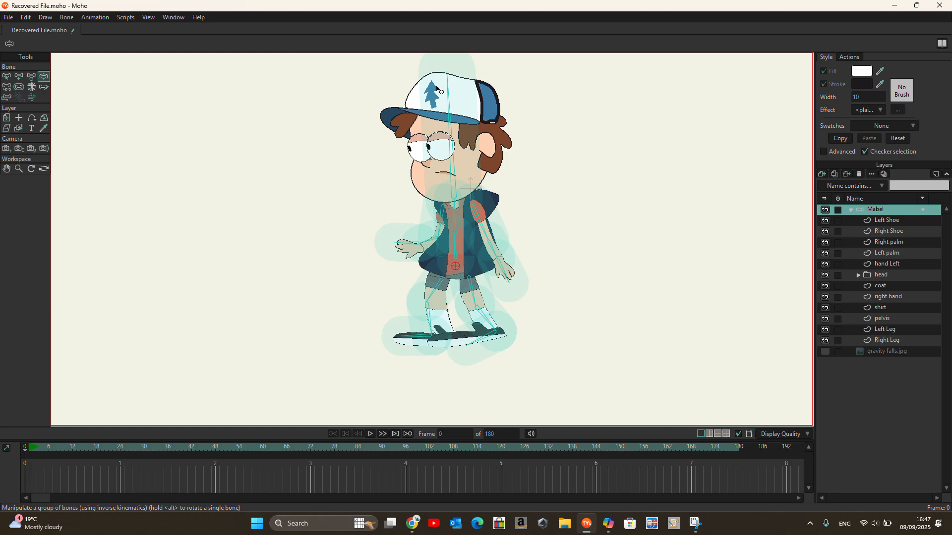
click(587, 227)
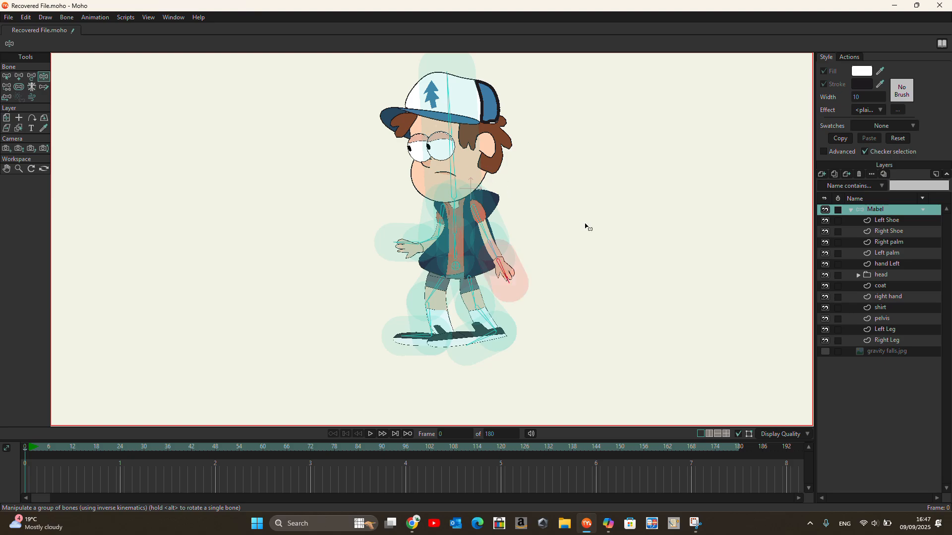
click(6, 76)
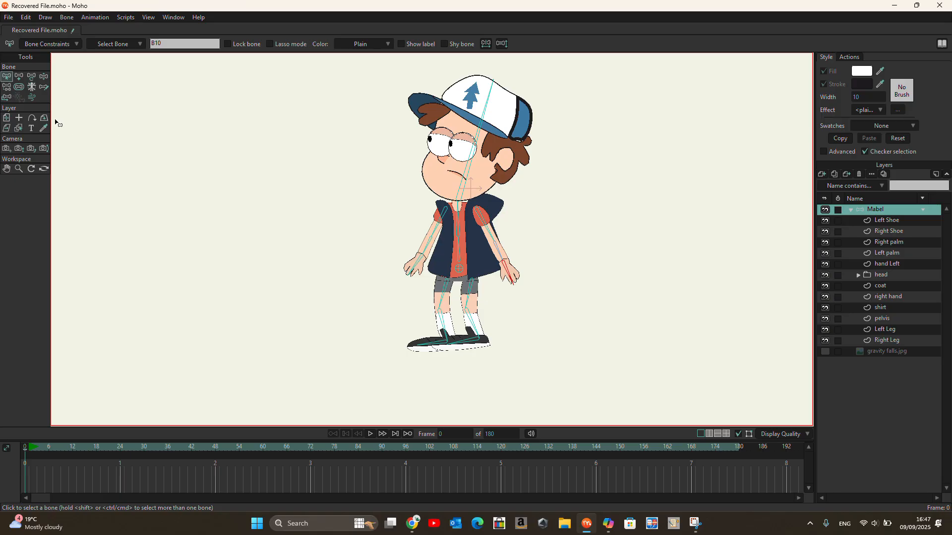
- Test the bend of the left arm once more with Manipulate Bones
click(43, 76)
mouse_move(496, 240)
mouse_down()
mouse_move(528, 203)
mouse_move(498, 255)
mouse_up()
click(8, 77)
- Select the shirt layer and bind its waist and hem points with the Bind Points tool
scroll(454, 242, up, 3)
scroll(447, 257, down, 2)
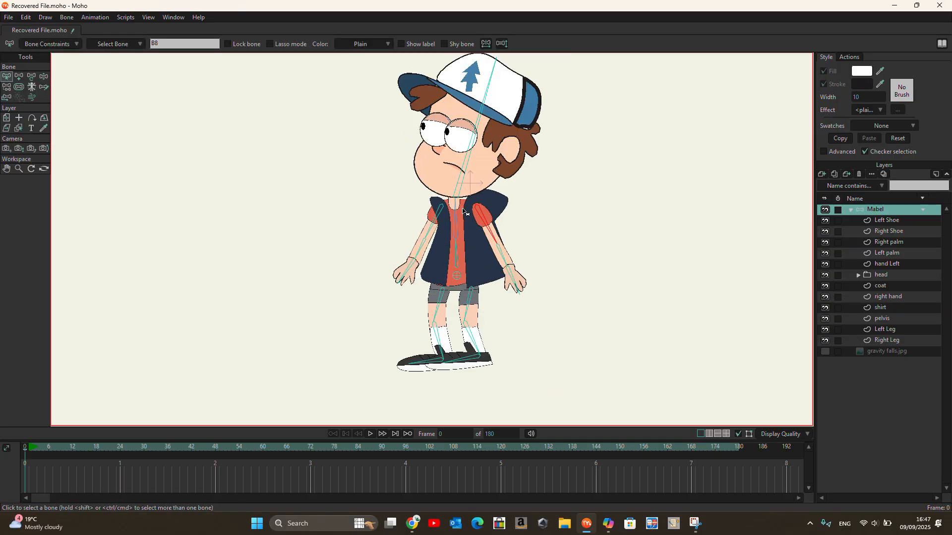
scroll(462, 247, up, 2)
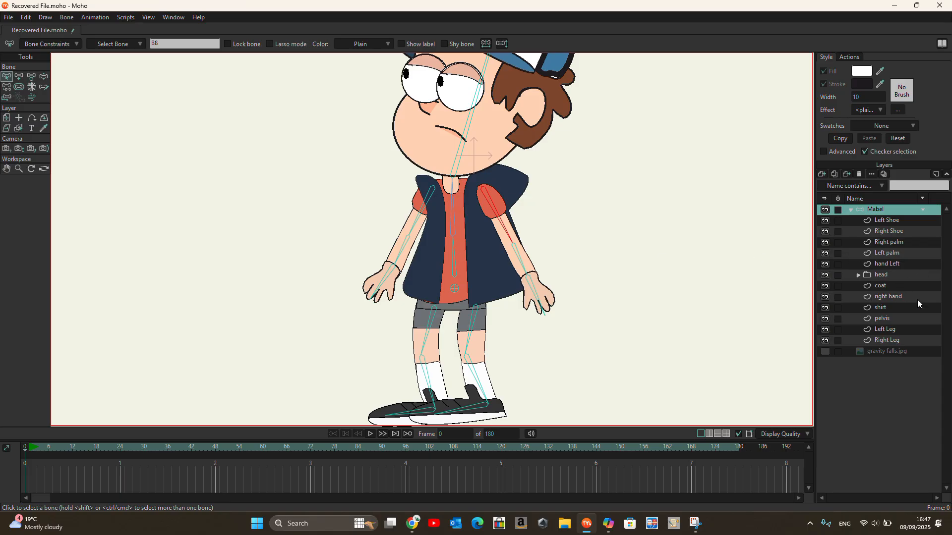
double_click(876, 210)
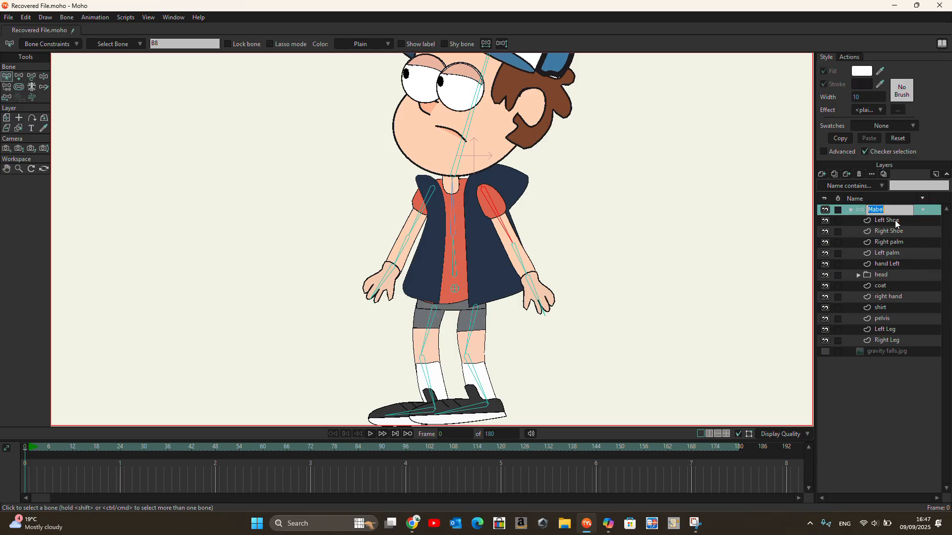
click(890, 309)
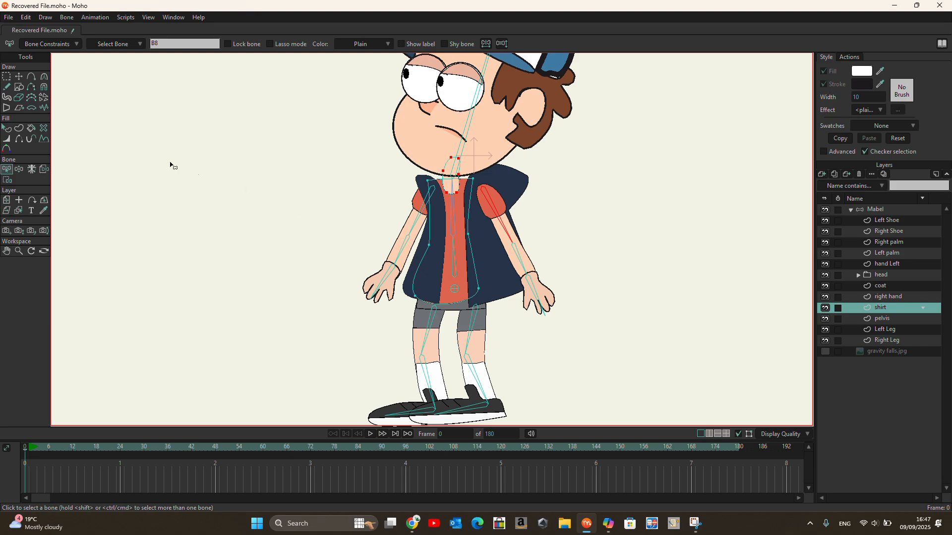
click(7, 180)
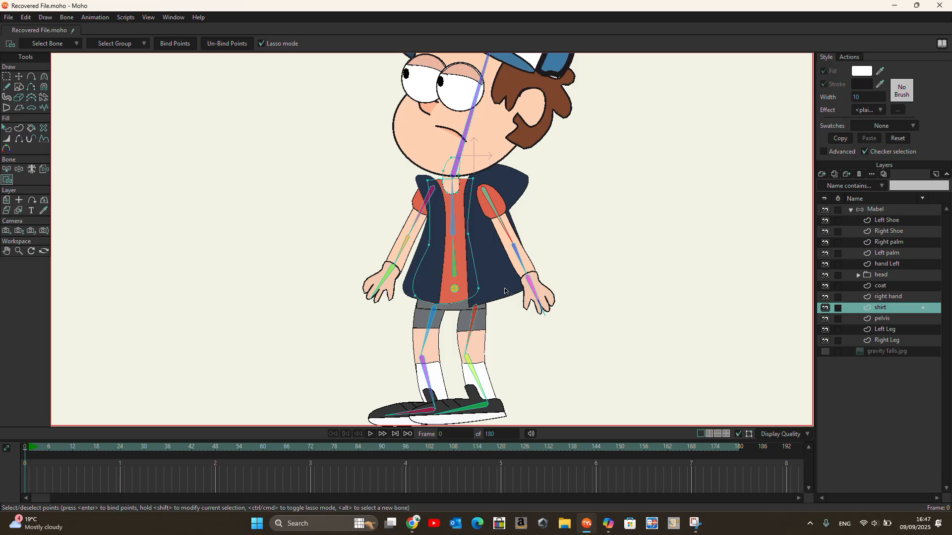
mouse_move(504, 291)
mouse_down()
mouse_move(445, 315)
mouse_move(414, 313)
mouse_move(404, 297)
mouse_move(432, 233)
mouse_move(470, 230)
mouse_move(492, 246)
mouse_move(498, 297)
mouse_up()
click(173, 43)
click(454, 268)
- Select the upper spine bone and bind the shirt's collar and neck points to it
click(6, 170)
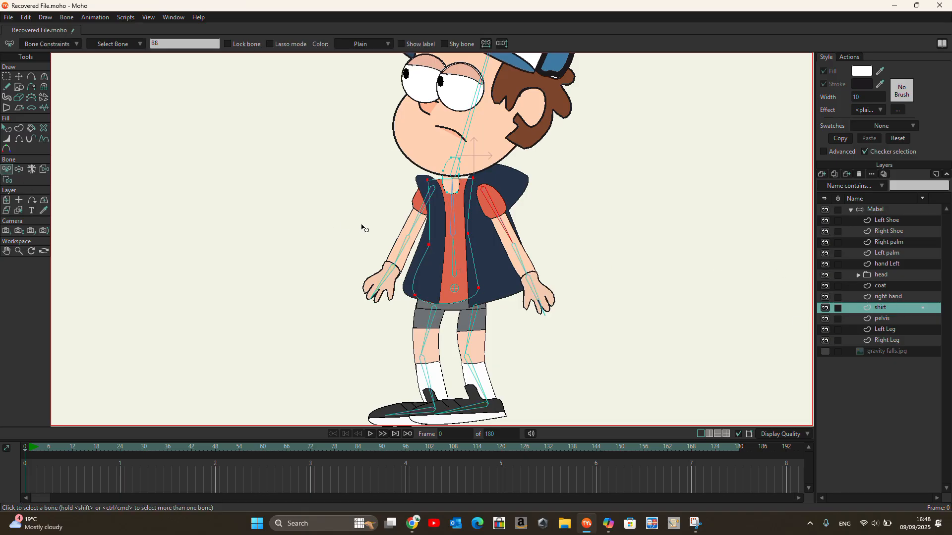
click(455, 218)
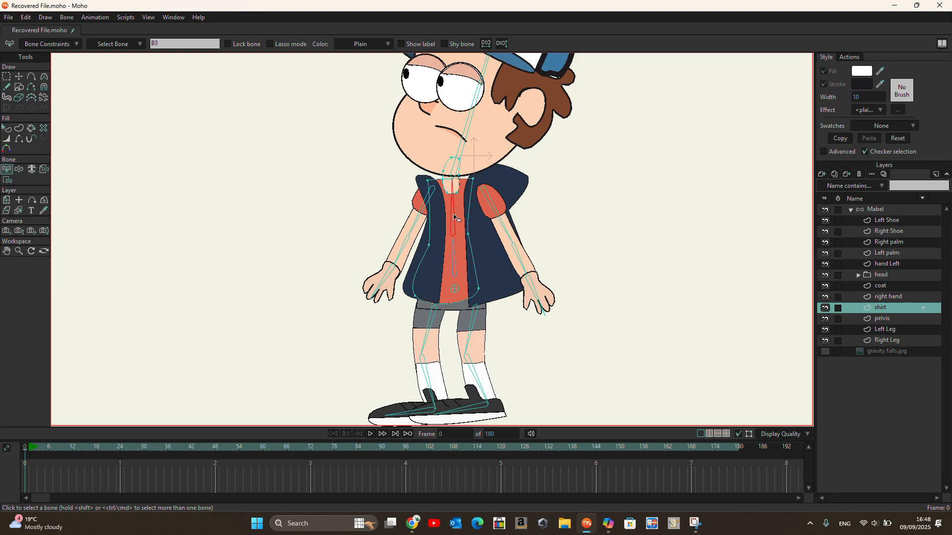
click(8, 182)
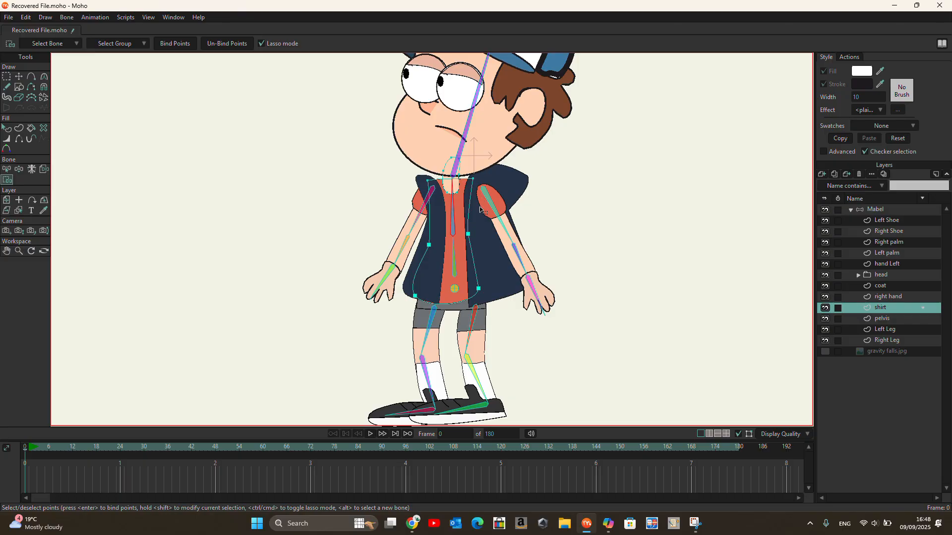
mouse_move(483, 178)
mouse_down()
mouse_move(460, 150)
mouse_move(419, 165)
mouse_move(416, 205)
mouse_move(425, 225)
mouse_move(471, 227)
mouse_move(484, 211)
mouse_up()
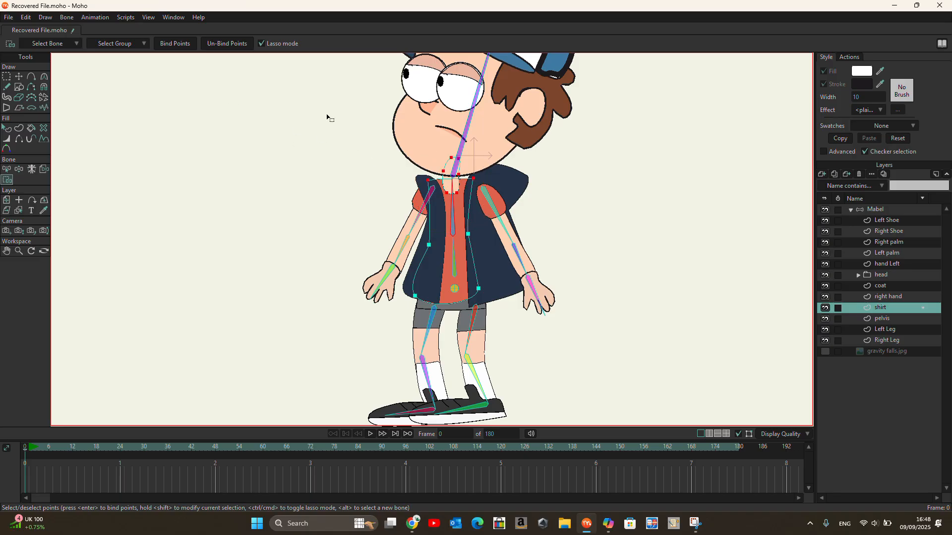
click(175, 46)
- Test how the shirt follows the spine by posing the spine and neck area with Manipulate Bones
click(15, 171)
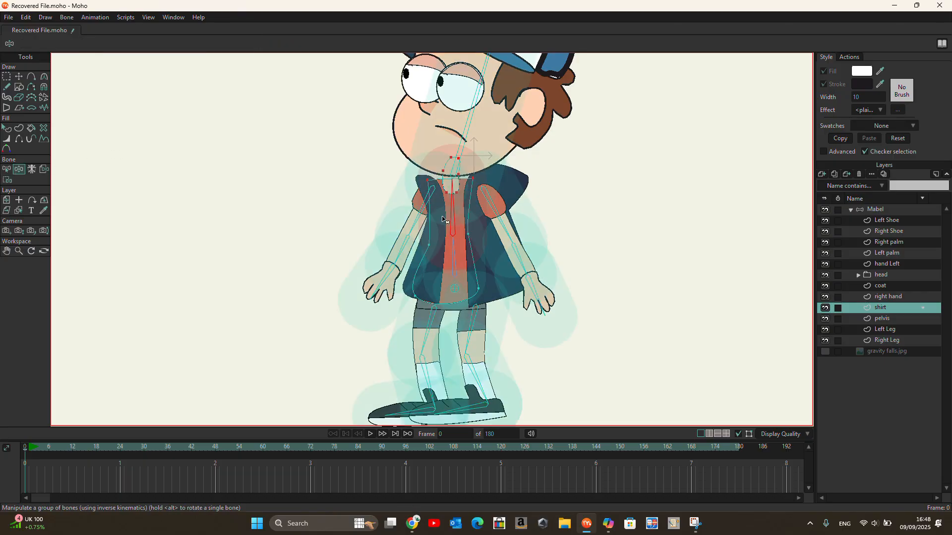
mouse_move(453, 202)
mouse_down()
mouse_move(474, 202)
mouse_move(454, 198)
mouse_up()
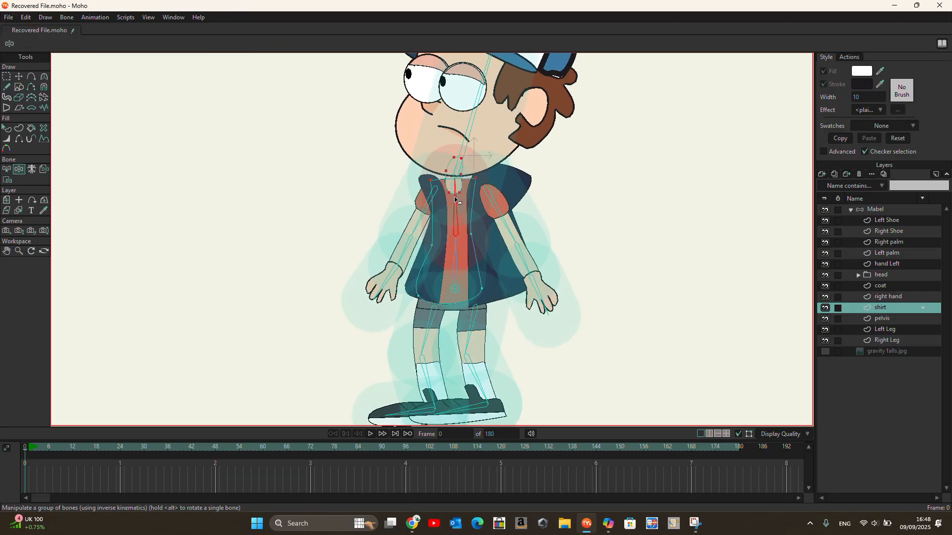
mouse_move(462, 250)
mouse_down()
mouse_move(439, 255)
mouse_move(476, 250)
mouse_move(436, 251)
mouse_move(455, 242)
mouse_up()
mouse_move(454, 171)
mouse_down()
mouse_move(437, 221)
mouse_move(463, 200)
mouse_move(443, 189)
mouse_up()
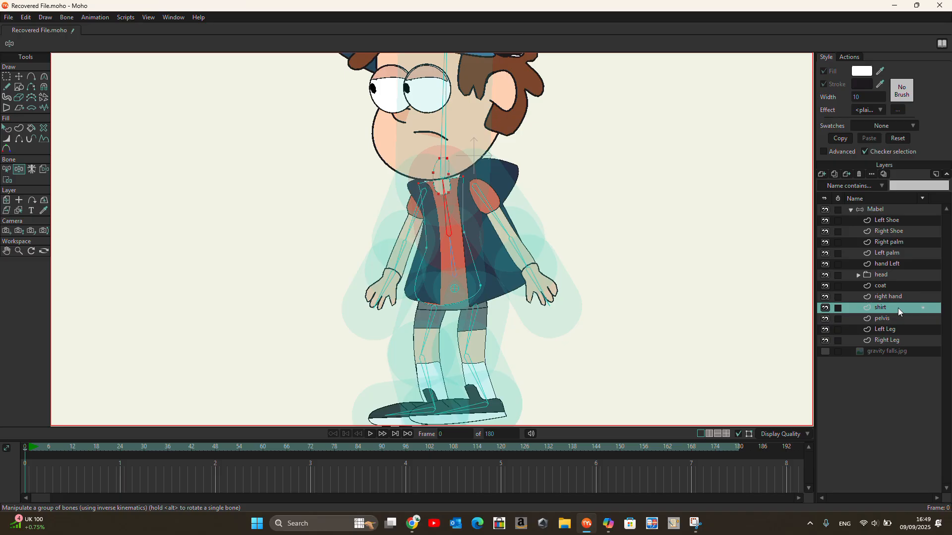
- Move the shirt's right waist point inward to about X -0.23, Y -0.50, and lower the left waist point level with it
click(19, 77)
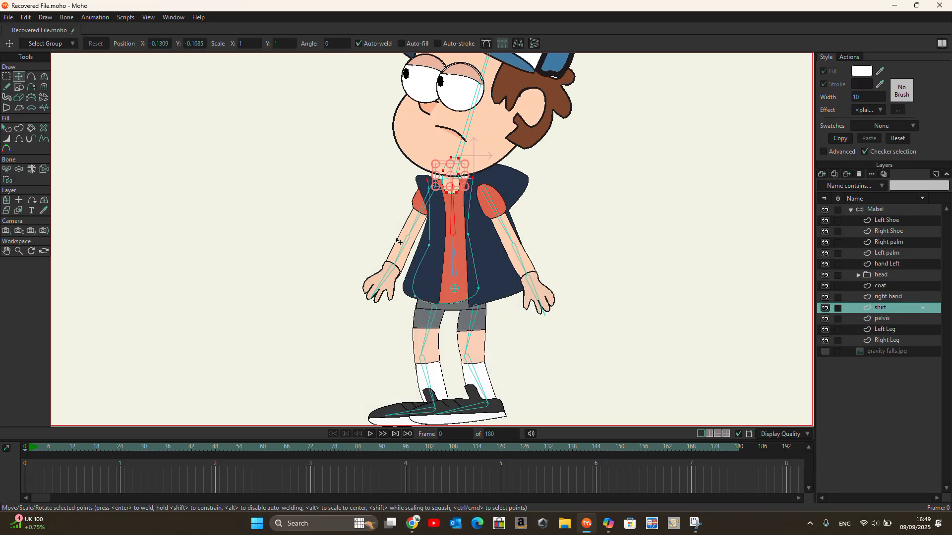
scroll(397, 242, up, 2)
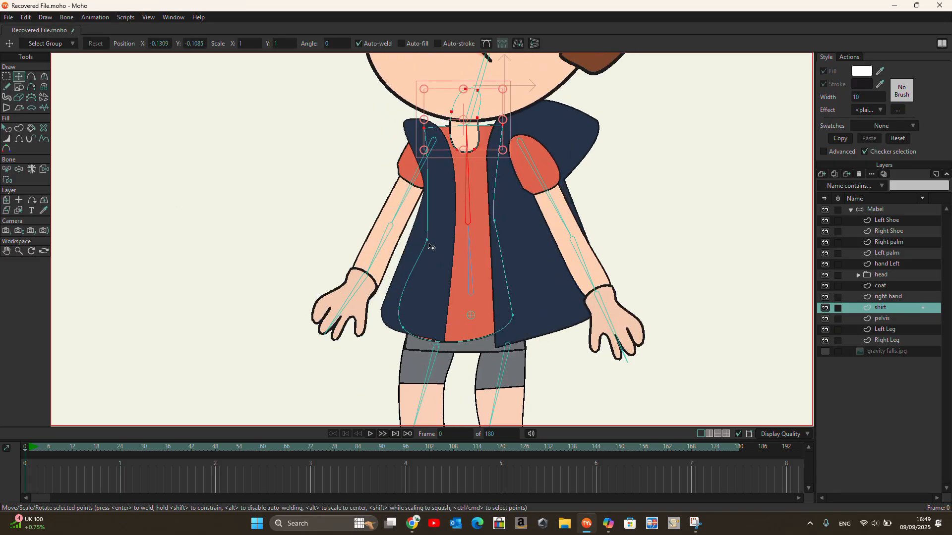
click(427, 241)
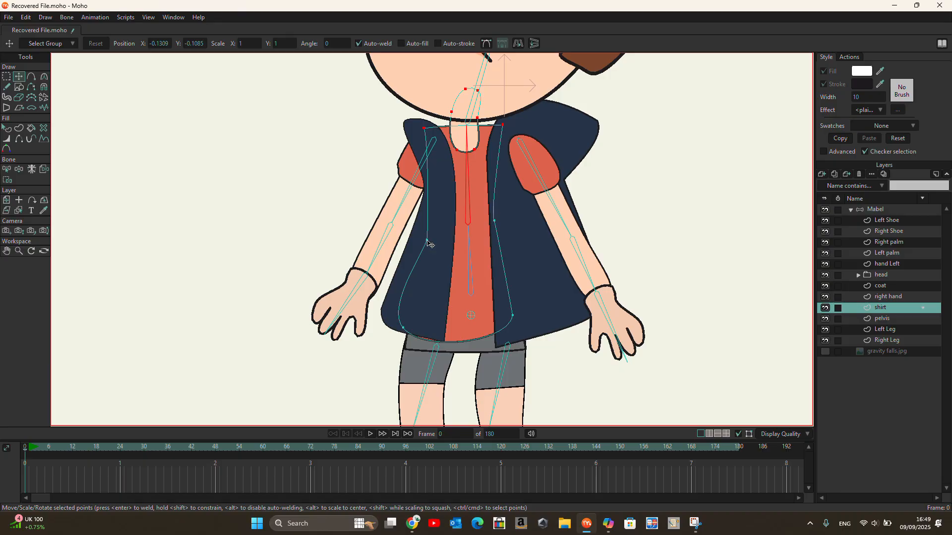
mouse_move(429, 243)
mouse_down()
mouse_move(434, 231)
mouse_move(435, 244)
mouse_up()
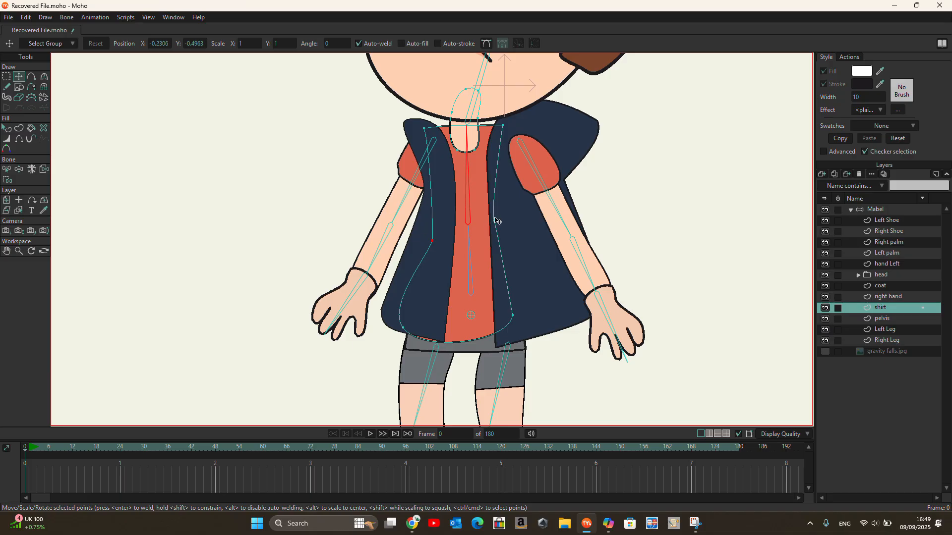
drag(497, 224, 500, 246)
- Add a point just above the waist on each side of the shirt, and bind its waist and hem points to the lower spine bone
key(a)
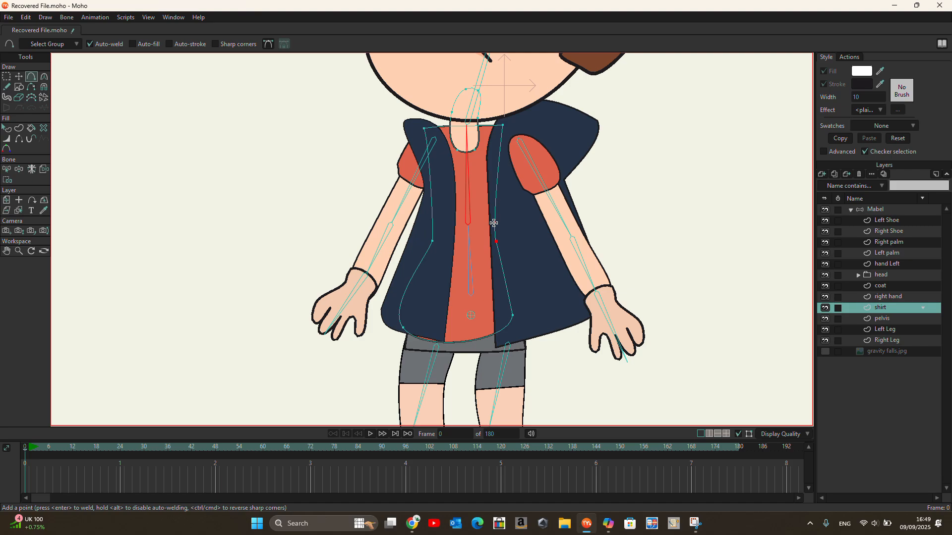
click(432, 226)
click(6, 169)
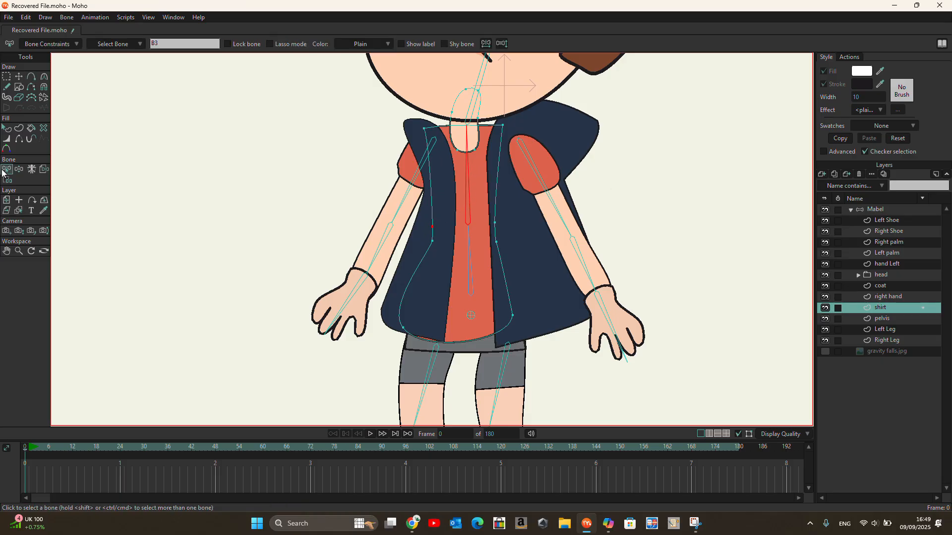
click(472, 281)
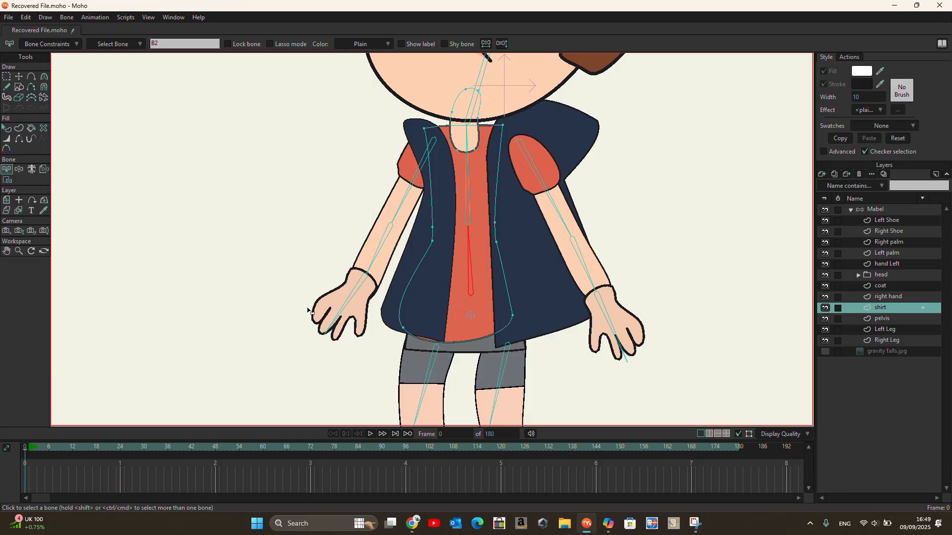
click(7, 180)
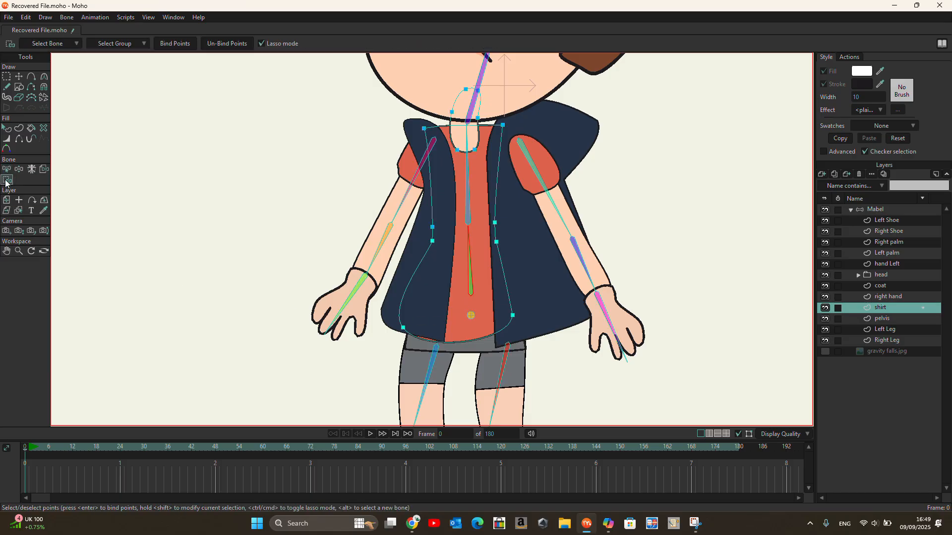
mouse_move(509, 341)
mouse_down()
mouse_move(534, 291)
mouse_move(504, 237)
mouse_move(453, 227)
mouse_move(416, 243)
mouse_move(390, 316)
mouse_move(398, 341)
mouse_move(465, 351)
mouse_move(513, 340)
mouse_up()
click(166, 46)
- Bind the shirt's neck and collar points and the two points just above the waist to the upper spine bone
click(7, 169)
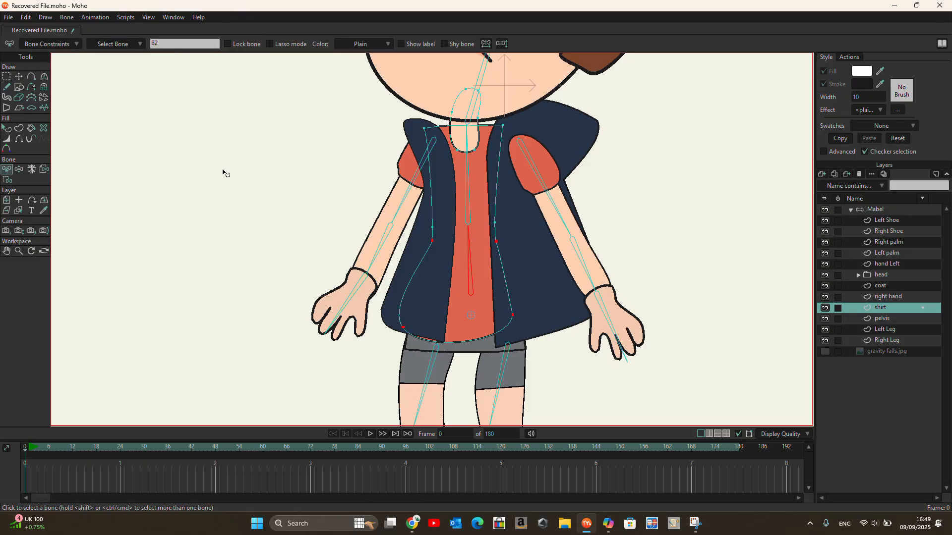
click(467, 183)
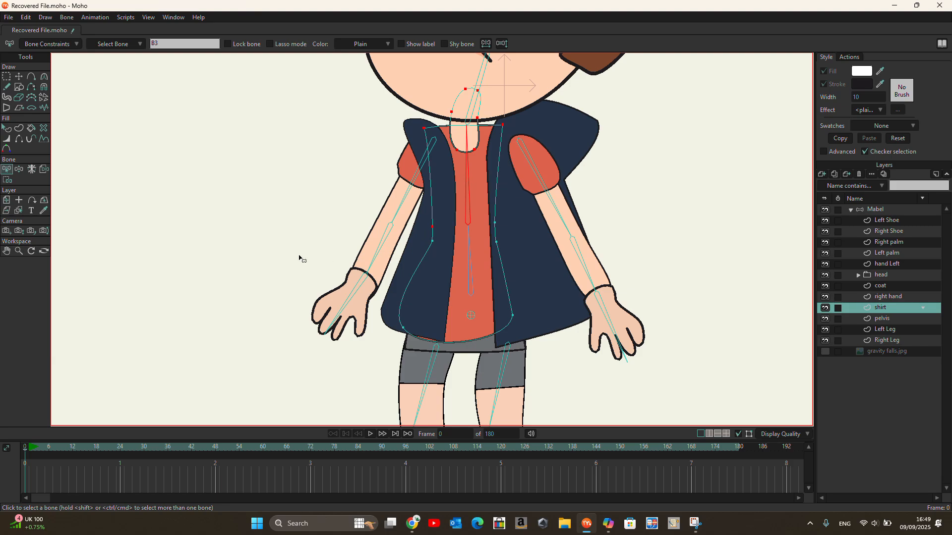
click(6, 180)
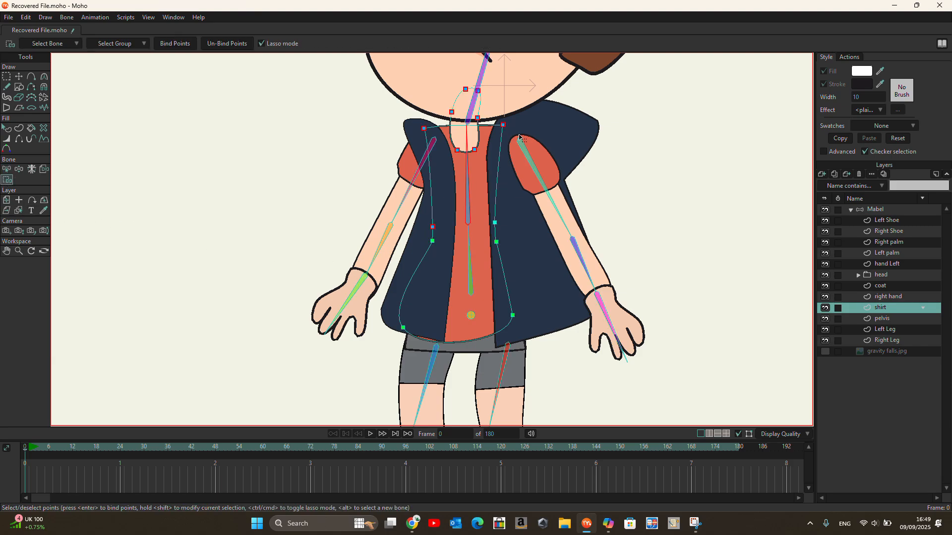
mouse_move(522, 128)
mouse_down()
mouse_move(488, 79)
mouse_move(432, 82)
mouse_move(404, 115)
mouse_move(397, 161)
mouse_move(404, 208)
mouse_move(419, 229)
mouse_move(501, 226)
mouse_move(522, 122)
mouse_up()
click(175, 44)
- Test how the shirt bends at the waist by posing the upper and lower spine bones with Manipulate Bones
click(20, 169)
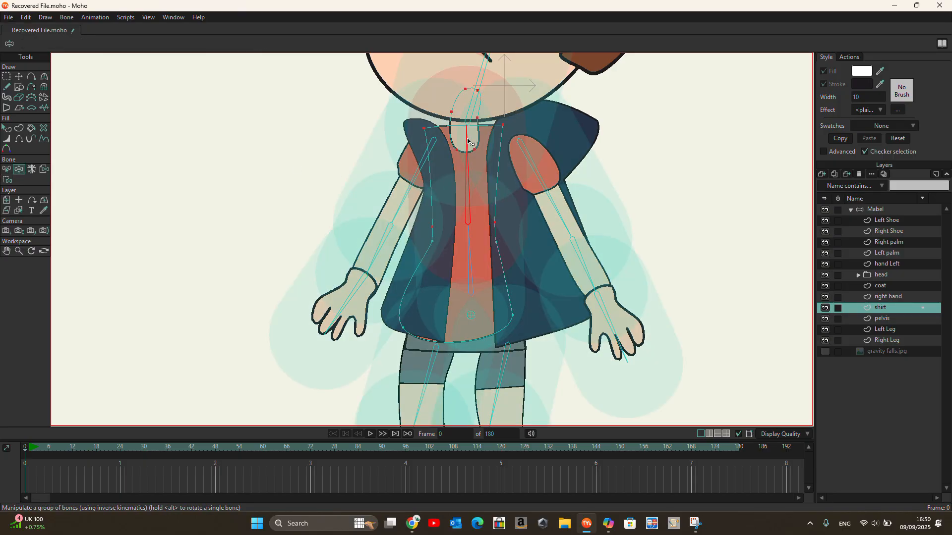
mouse_move(467, 141)
mouse_down()
mouse_move(421, 149)
mouse_move(491, 171)
mouse_move(501, 166)
mouse_move(449, 164)
mouse_move(501, 144)
mouse_move(535, 149)
mouse_move(560, 139)
mouse_move(474, 157)
mouse_move(501, 144)
mouse_move(474, 139)
mouse_up()
mouse_move(480, 236)
mouse_down()
mouse_move(452, 240)
mouse_move(478, 234)
mouse_up()
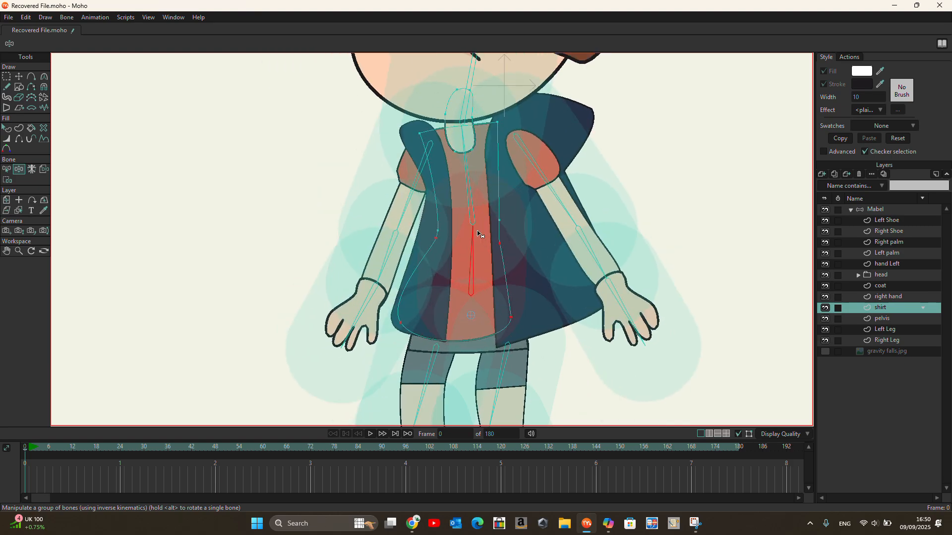
mouse_move(466, 86)
mouse_down()
mouse_move(448, 93)
mouse_move(455, 90)
mouse_up()
- Reshape the Left Leg layer around the knee by moving its shorts-edge, back-of-knee, front-of-knee and sock-top points
scroll(537, 102, down, 2)
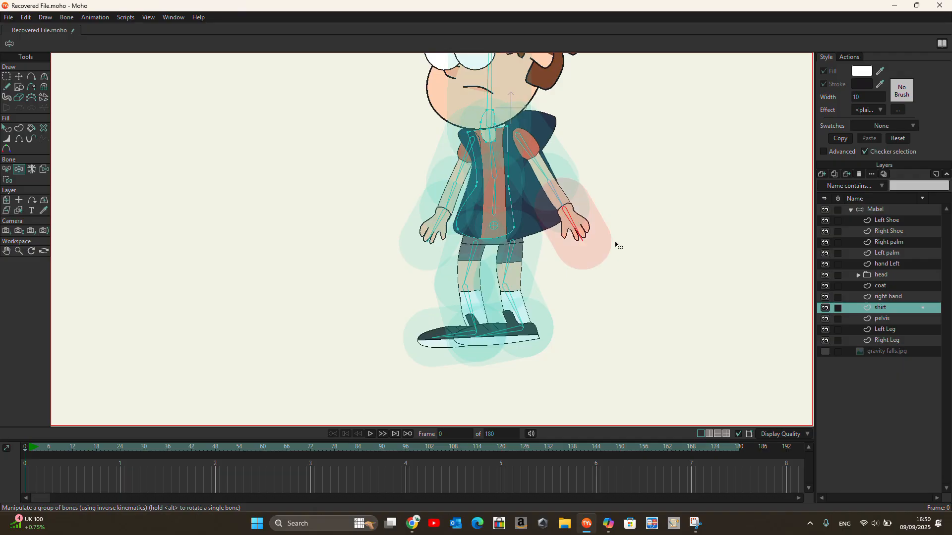
scroll(511, 269, down, 2)
scroll(474, 251, up, 5)
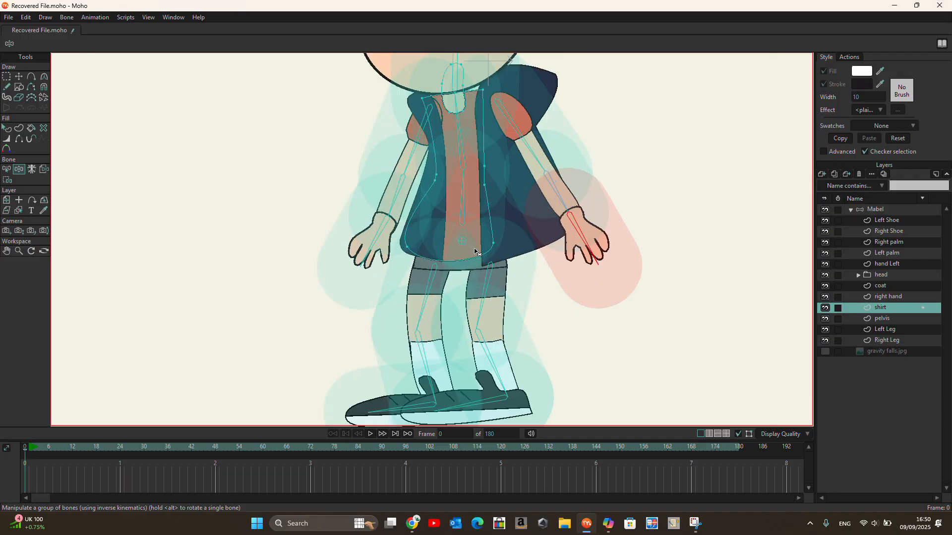
scroll(438, 198, down, 1)
scroll(478, 314, down, 1)
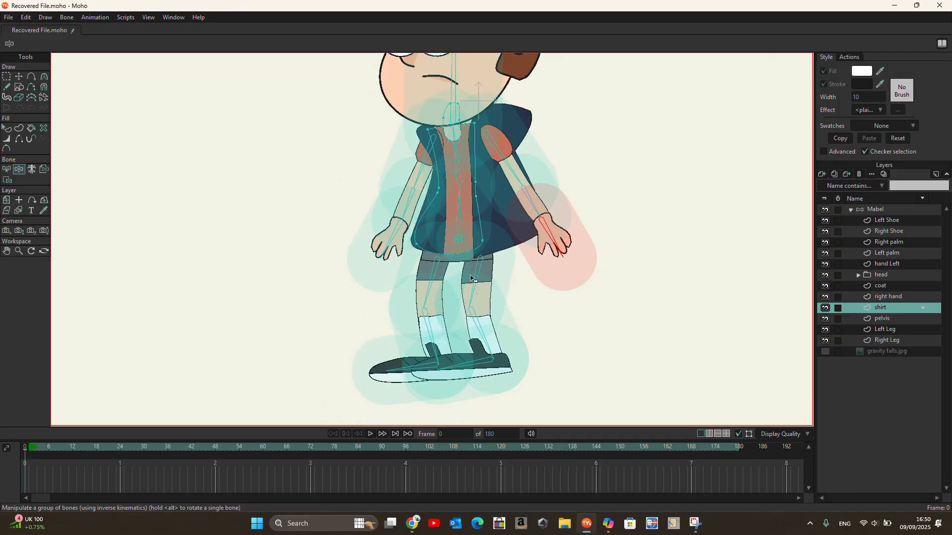
scroll(482, 332, up, 1)
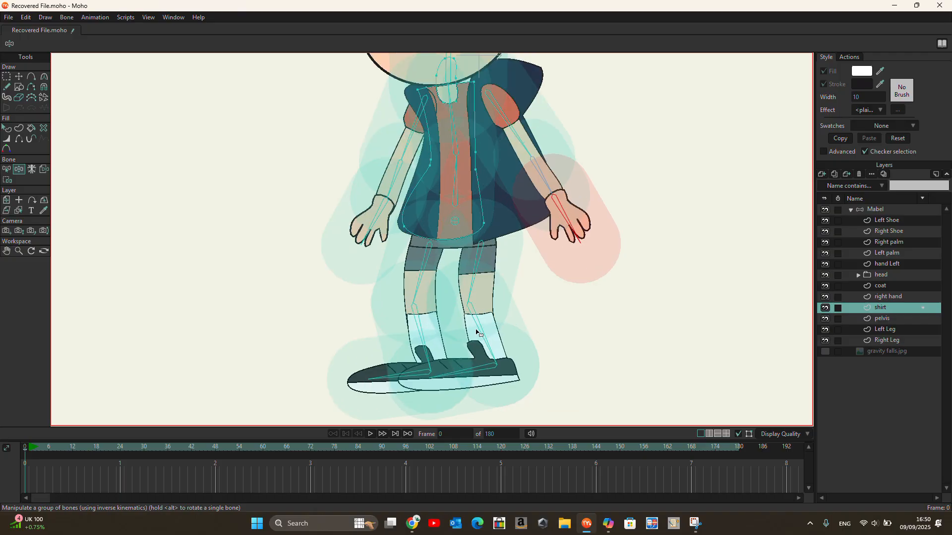
click(888, 329)
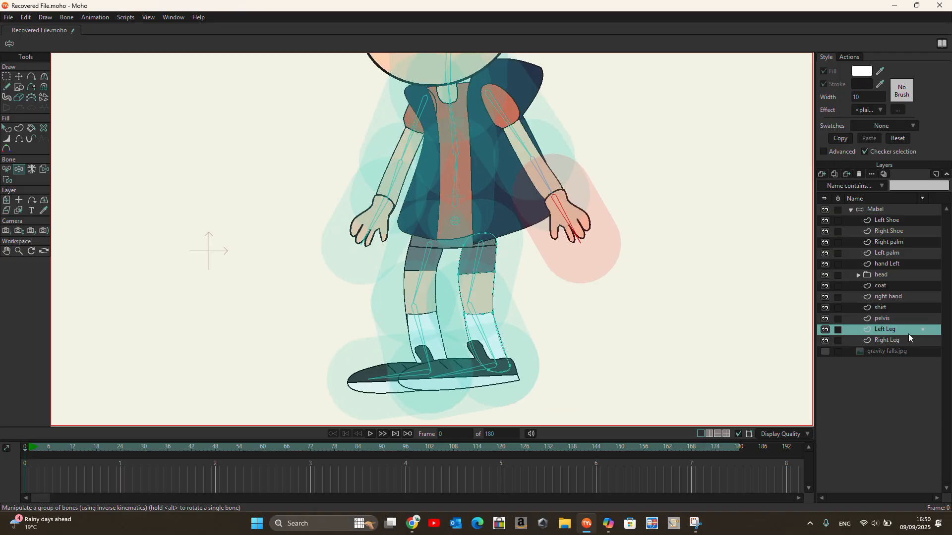
scroll(484, 374, up, 1)
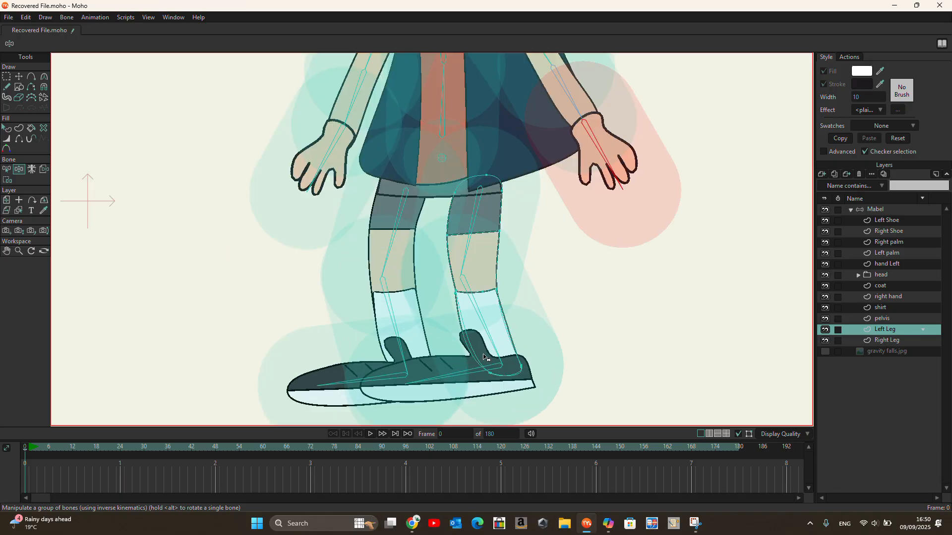
scroll(485, 357, up, 1)
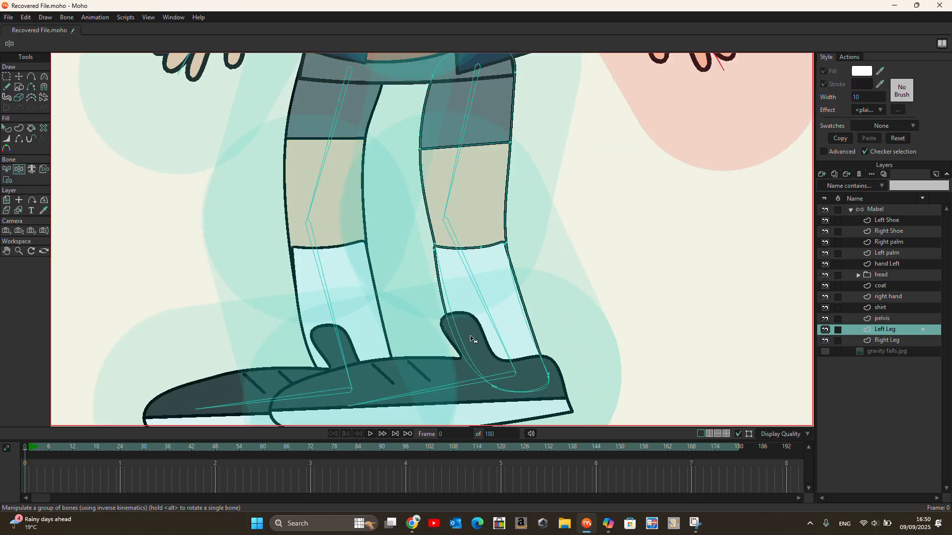
scroll(406, 153, down, 2)
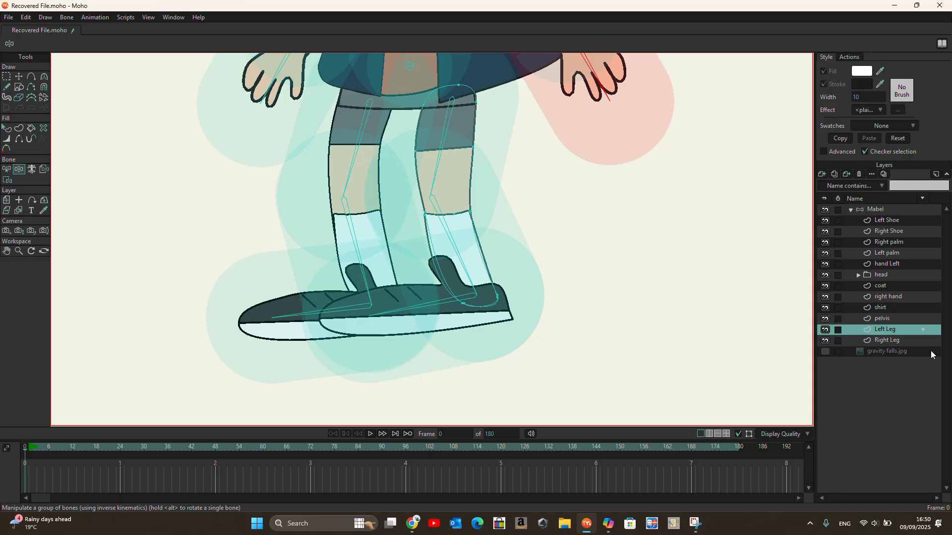
click(18, 76)
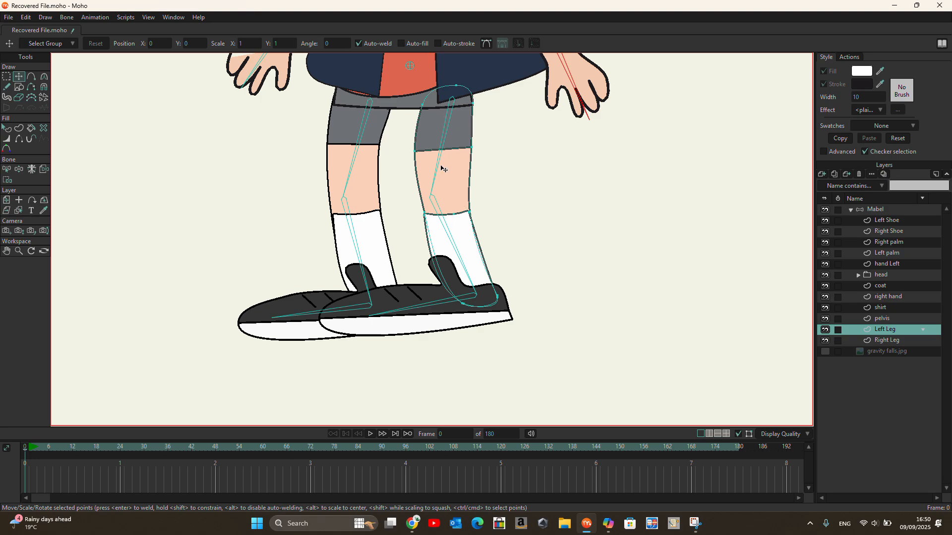
drag(427, 217, 460, 193)
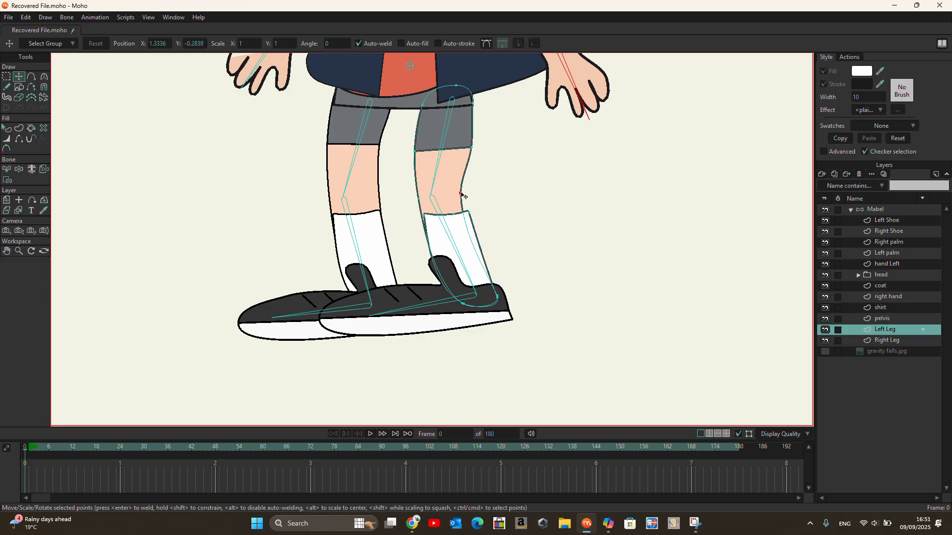
drag(471, 147, 467, 150)
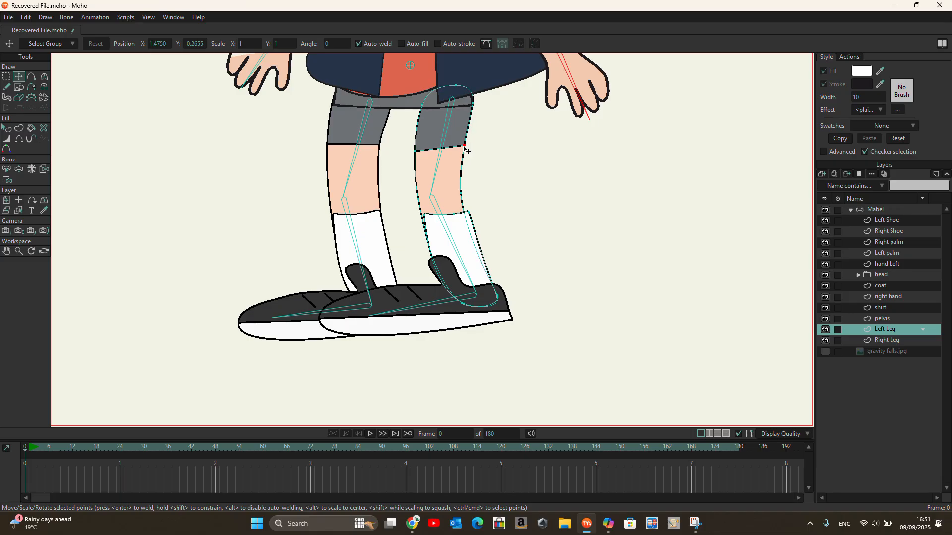
drag(469, 210, 420, 202)
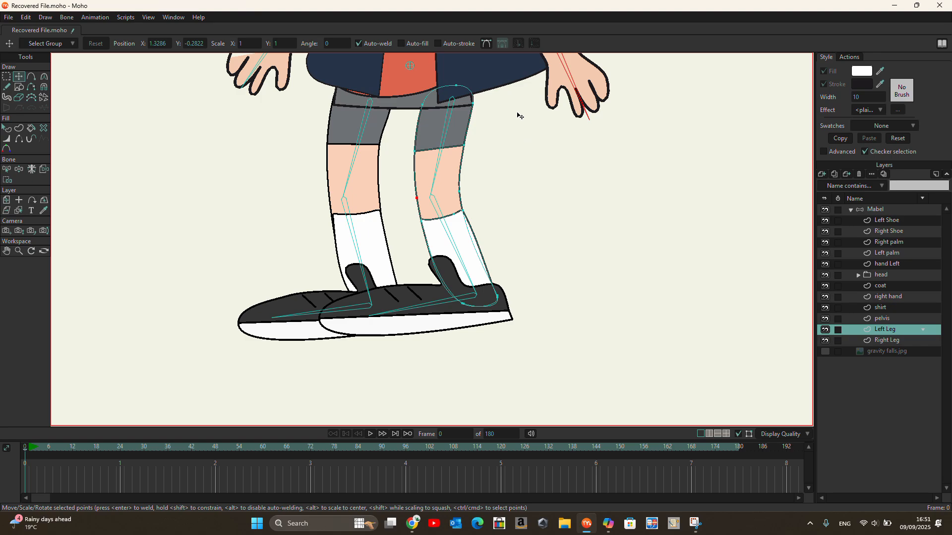
- Bind the Left Leg's knee, sock-top and ankle points to that leg's shin bone with the Bind Points tool
click(7, 169)
click(450, 235)
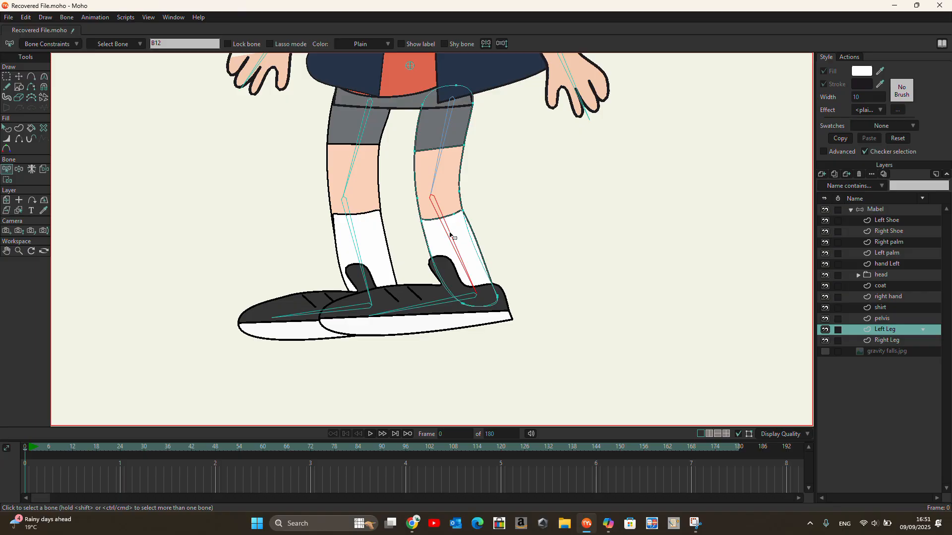
click(7, 181)
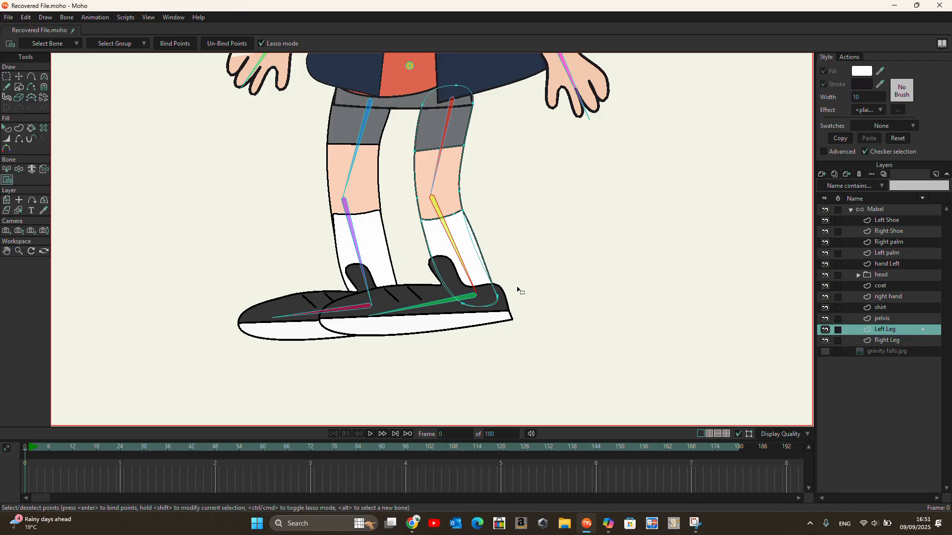
mouse_move(517, 290)
mouse_down()
mouse_move(461, 320)
mouse_move(445, 312)
mouse_move(396, 247)
mouse_move(408, 196)
mouse_move(460, 181)
mouse_move(495, 190)
mouse_move(518, 265)
mouse_move(506, 303)
mouse_up()
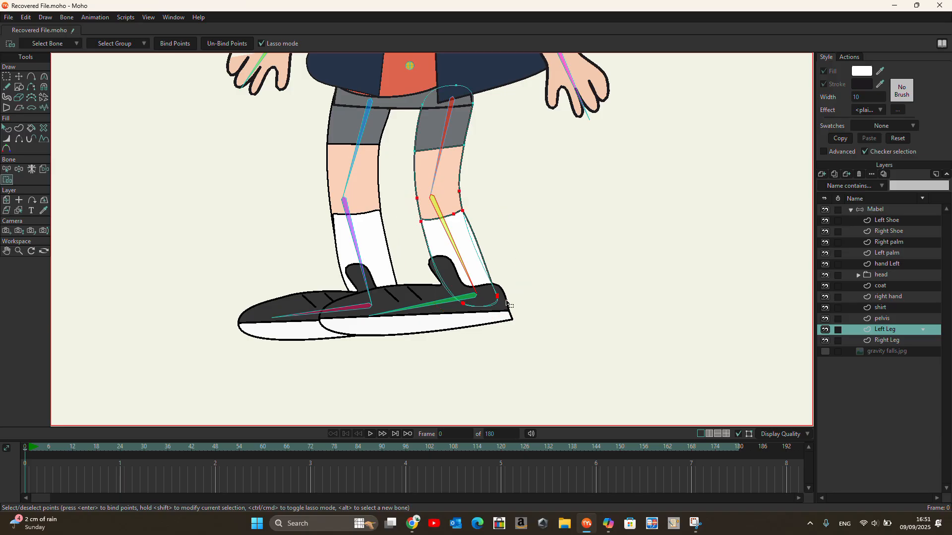
click(179, 44)
- Bind the Left Leg's upper points to its thigh bone and test the leg's bending with Manipulate Bones
click(7, 170)
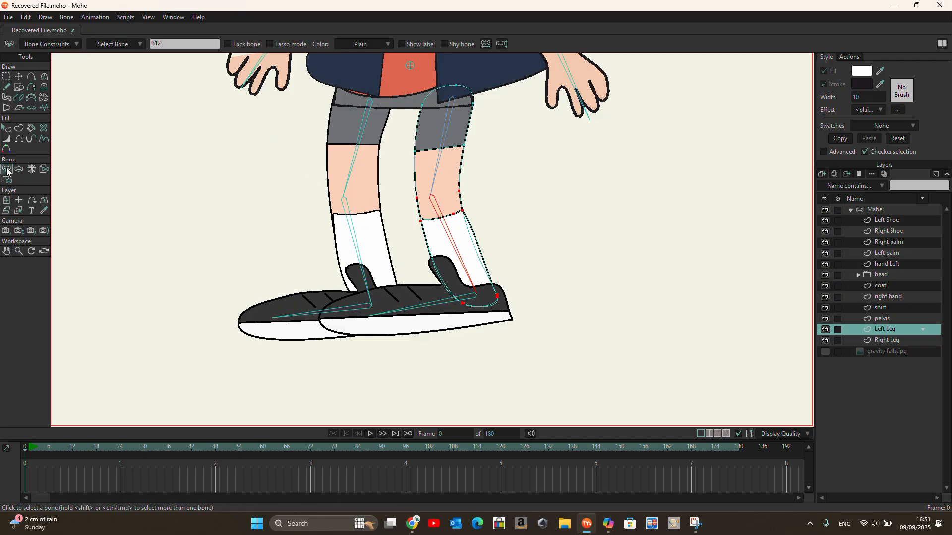
click(443, 151)
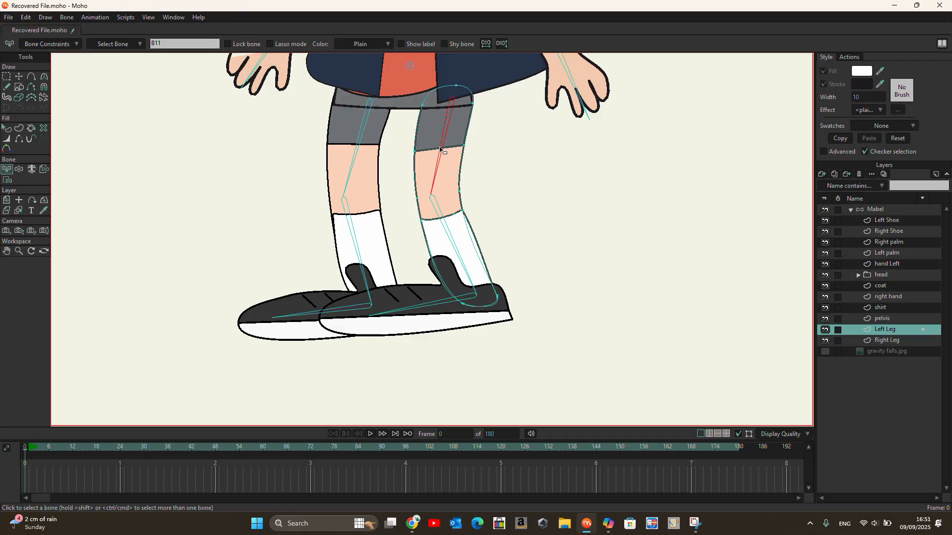
click(7, 180)
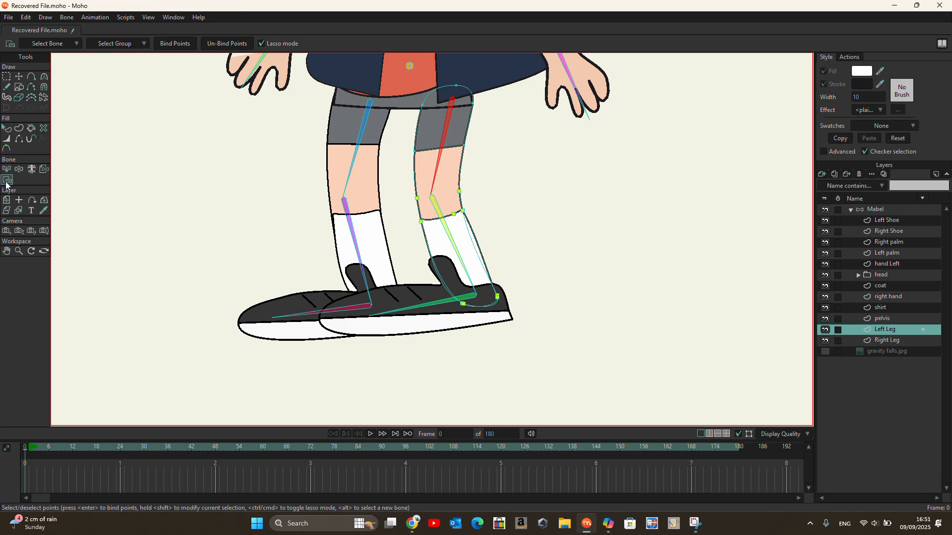
mouse_move(491, 105)
mouse_down()
mouse_move(484, 87)
mouse_move(448, 75)
mouse_move(411, 99)
mouse_move(408, 170)
mouse_move(436, 182)
mouse_move(460, 177)
mouse_move(484, 156)
mouse_move(489, 97)
mouse_up()
click(175, 43)
click(19, 169)
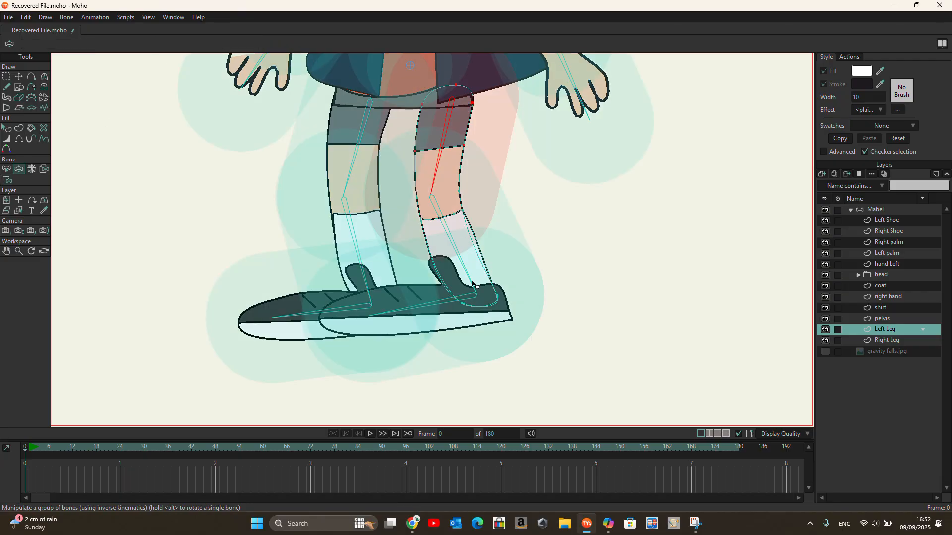
drag(472, 285, 494, 269)
- On the Right Leg layer, move the front knee points to about (1.14, -0.36) and (1.13, -0.30), and the back-of-knee point to about (1.28, -0.28)
click(899, 338)
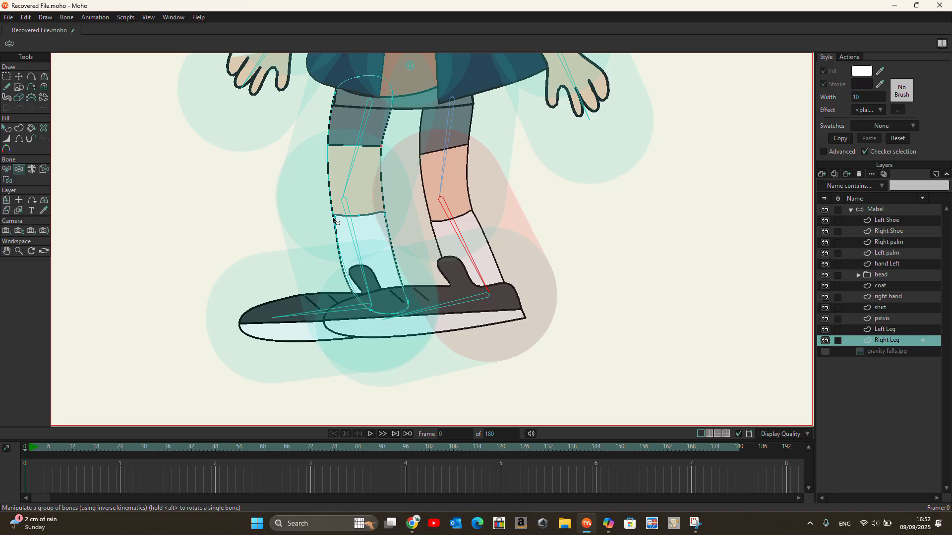
scroll(347, 213, up, 2)
key(t)
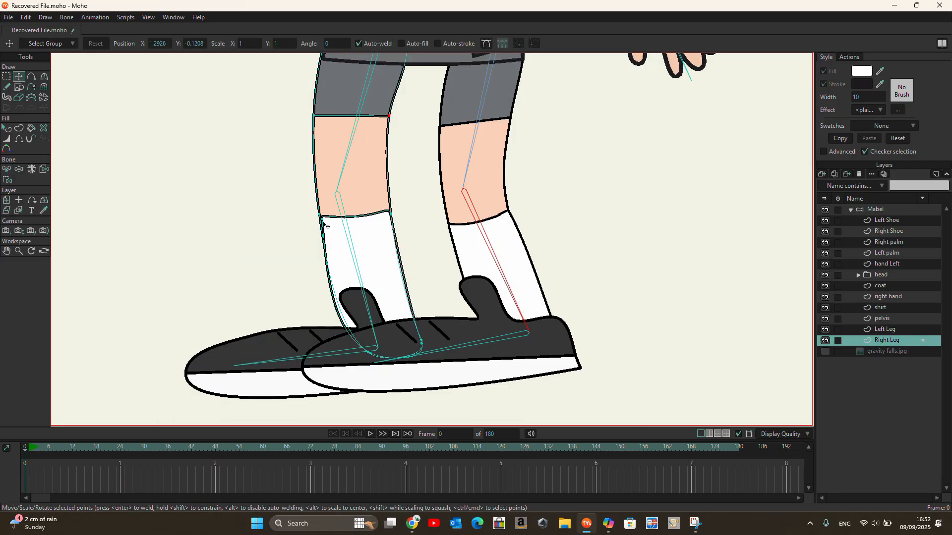
drag(325, 222, 322, 227)
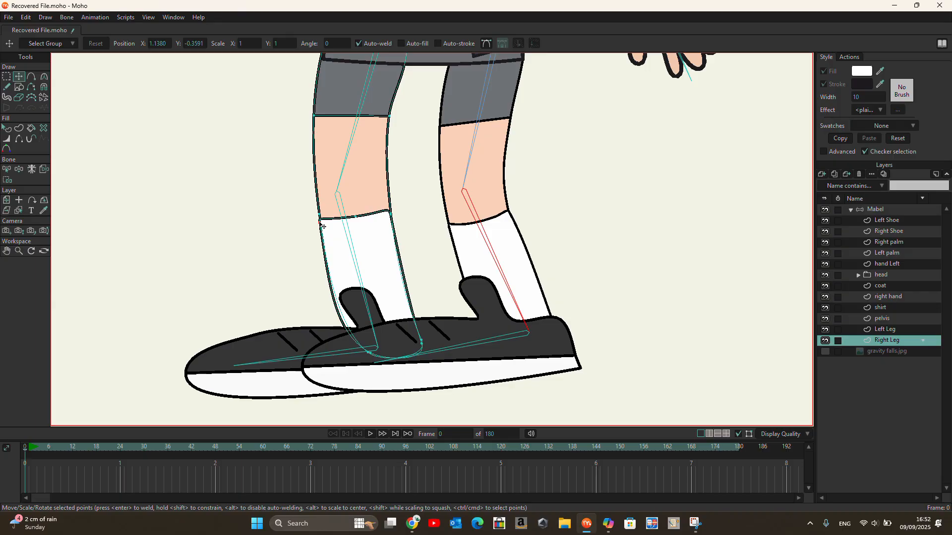
drag(321, 218, 319, 205)
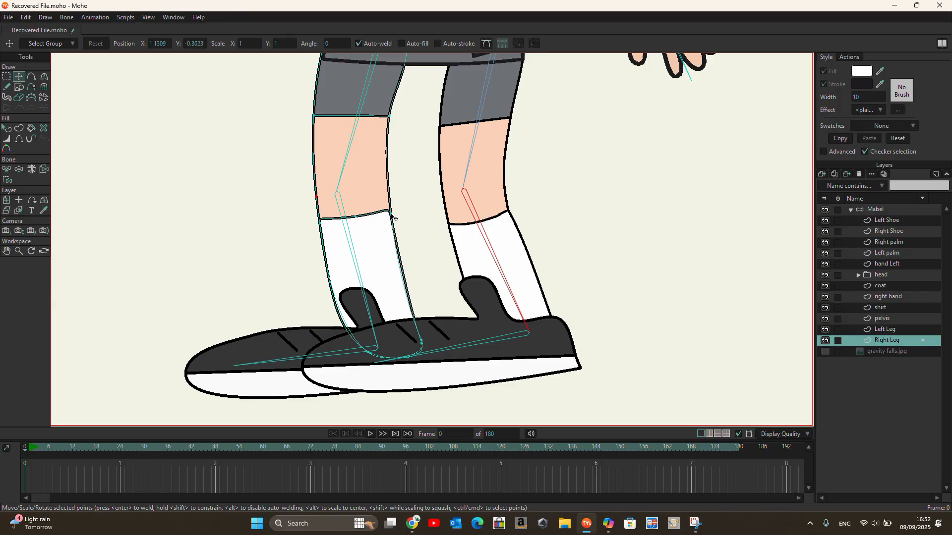
drag(393, 217, 385, 189)
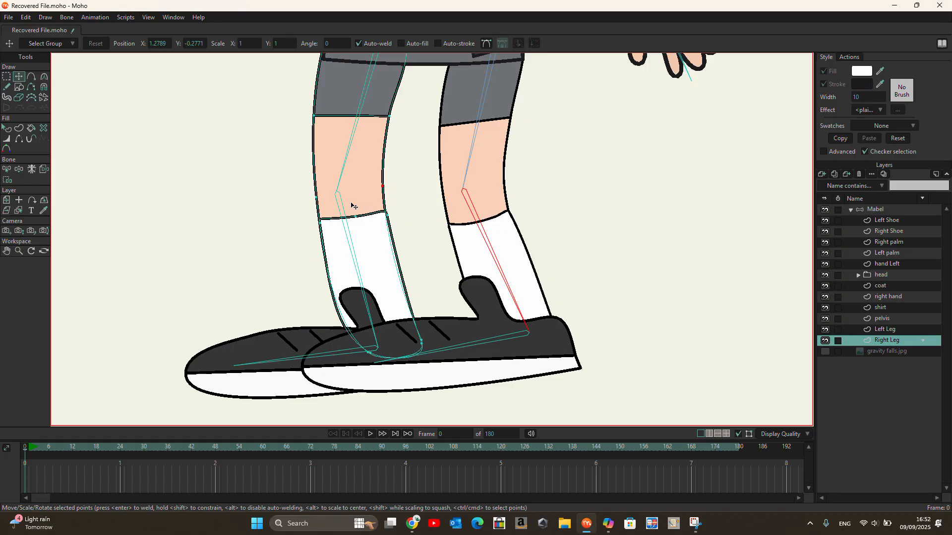
- Add one point on the front edge and one on the back edge of the Right Leg, just above the knee points
click(31, 76)
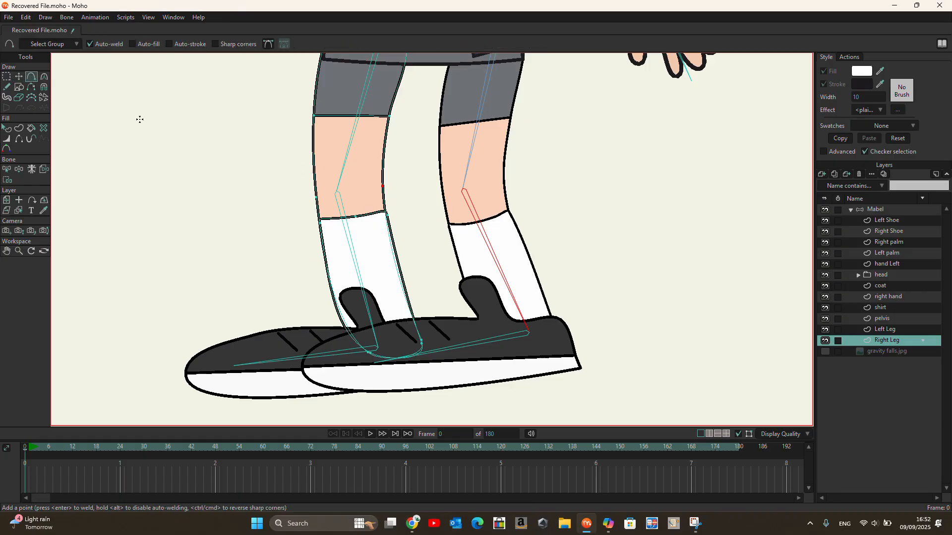
click(313, 186)
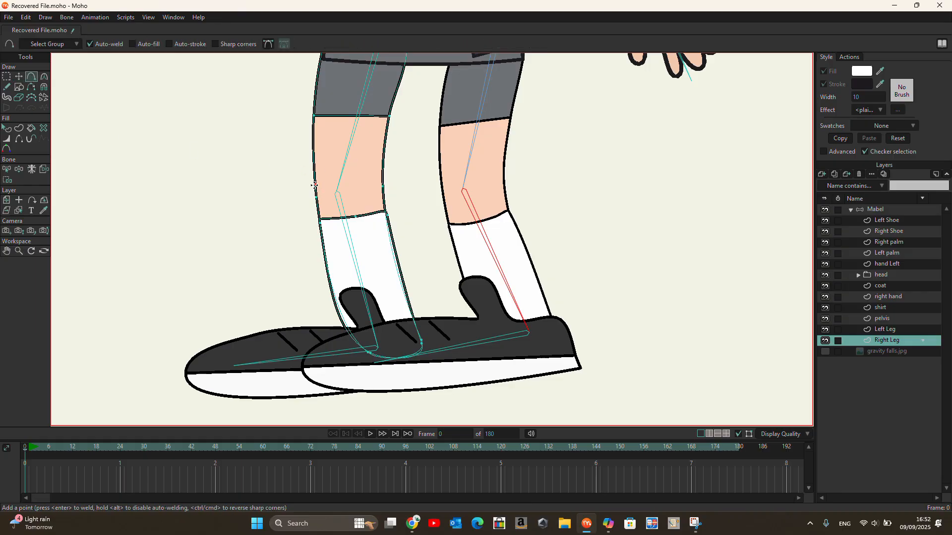
click(383, 178)
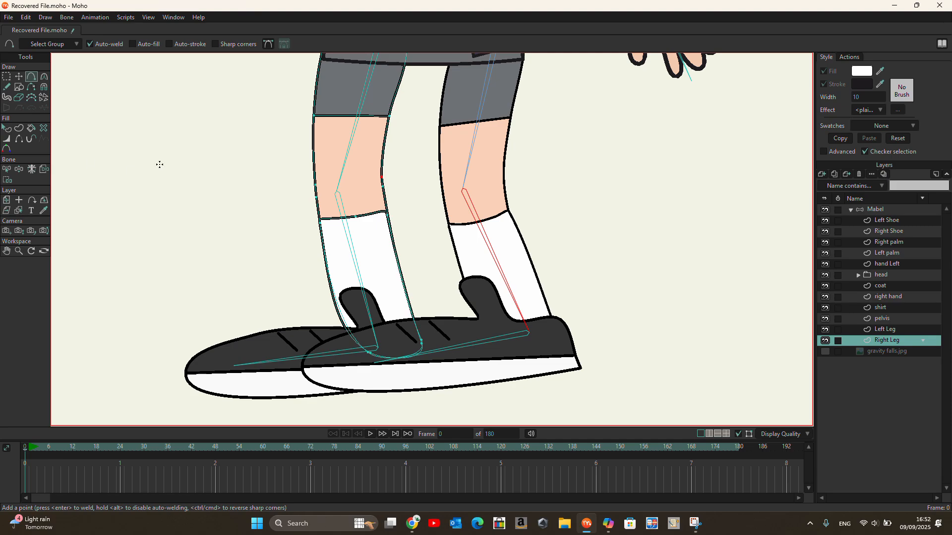
- Bind the Right Leg's lower knee, sock-top and ankle points to that leg's shin bone with the Bind Points tool
click(6, 169)
click(339, 263)
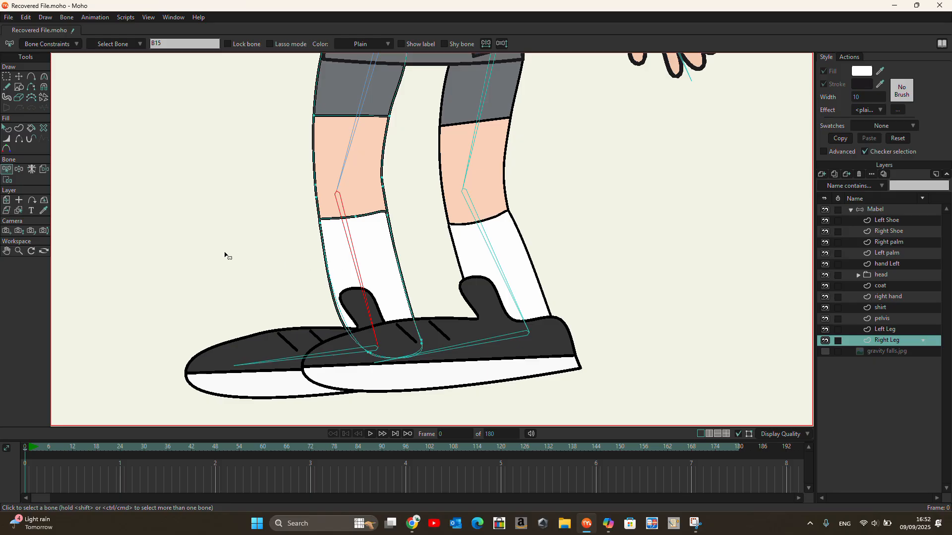
click(7, 181)
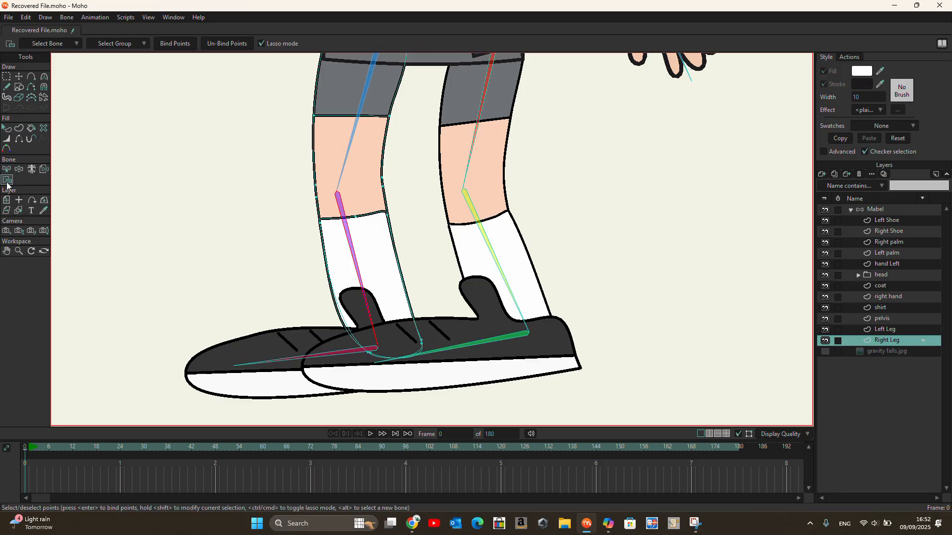
mouse_move(439, 337)
mouse_down()
mouse_move(435, 359)
mouse_move(401, 378)
mouse_move(339, 346)
mouse_move(303, 255)
mouse_move(312, 195)
mouse_move(389, 183)
mouse_move(421, 259)
mouse_move(429, 365)
mouse_up()
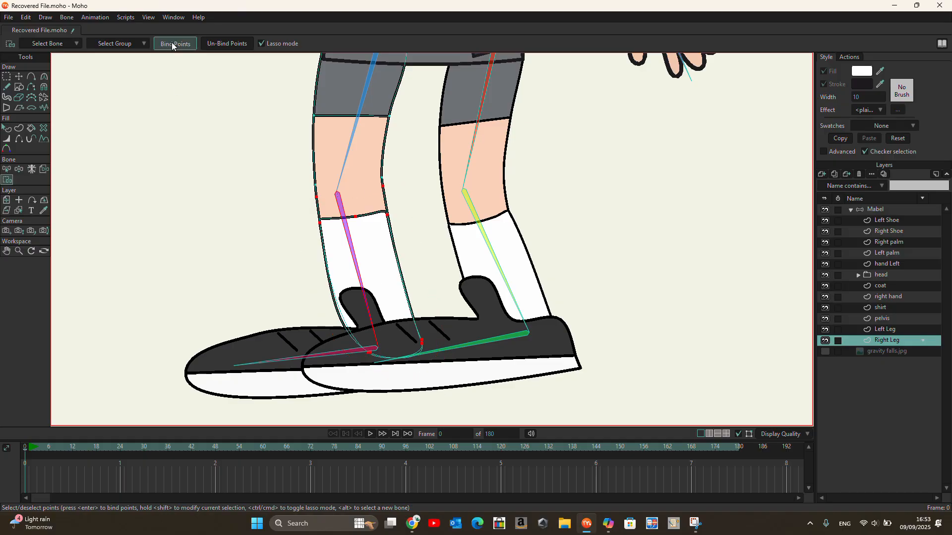
scroll(377, 254, down, 2)
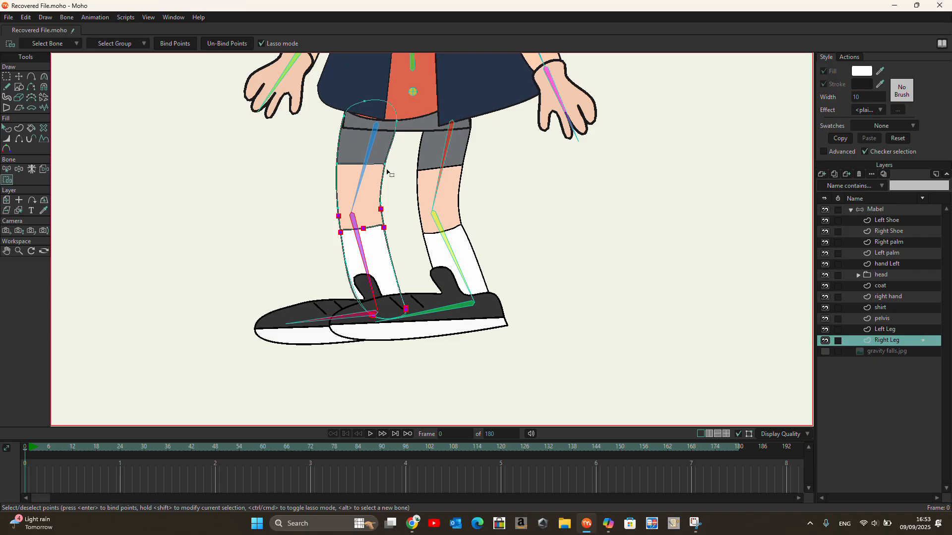
- With the thigh bone selected, lasso the Right Leg's upper, knee and sock-top points and un-bind them
click(6, 169)
click(375, 145)
click(6, 179)
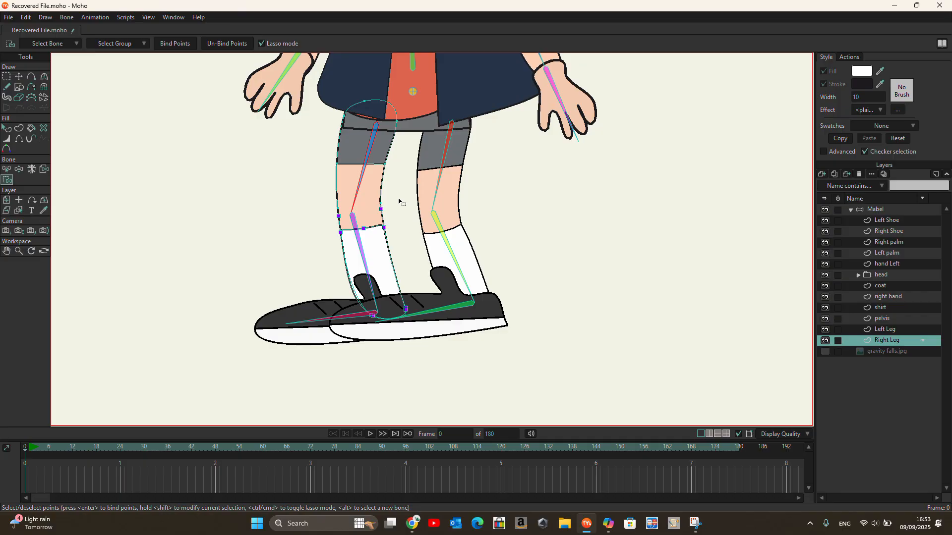
scroll(398, 202, up, 5)
mouse_move(394, 211)
mouse_down()
mouse_move(277, 230)
mouse_move(259, 199)
mouse_move(253, 130)
mouse_move(266, 74)
mouse_move(287, 54)
mouse_move(341, 60)
mouse_move(355, 99)
mouse_move(339, 166)
mouse_move(347, 221)
mouse_up()
scroll(258, 132, down, 3)
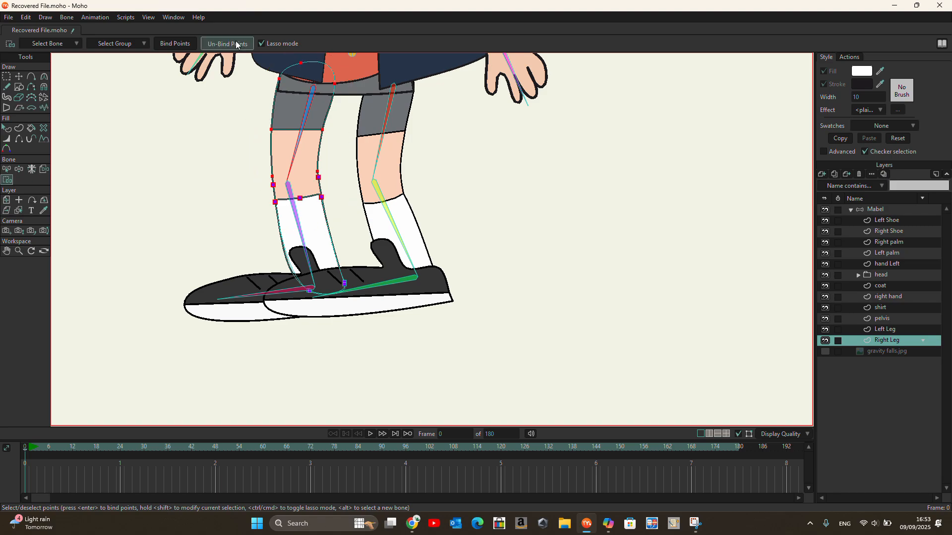
scroll(457, 307, down, 3)
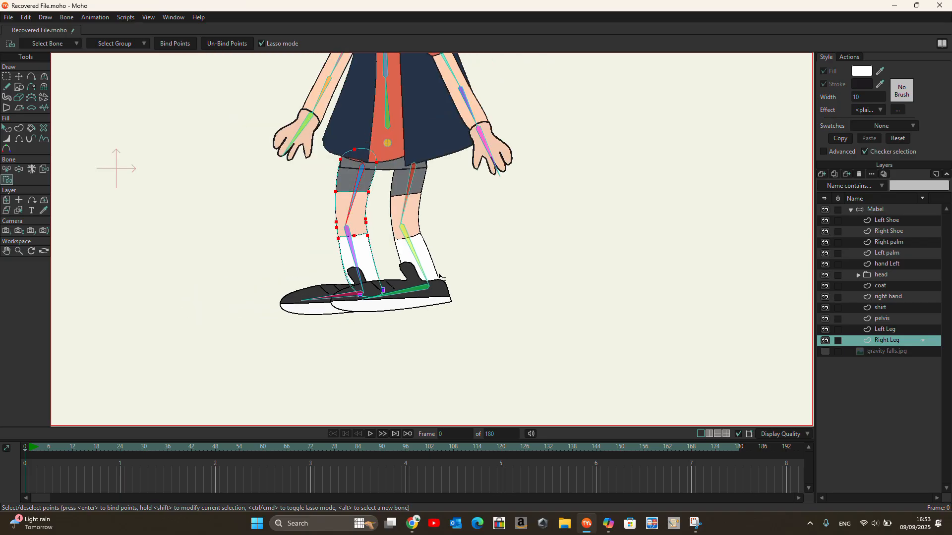
- Test the Right Leg's bending by moving its shin with Manipulate Bones
click(18, 169)
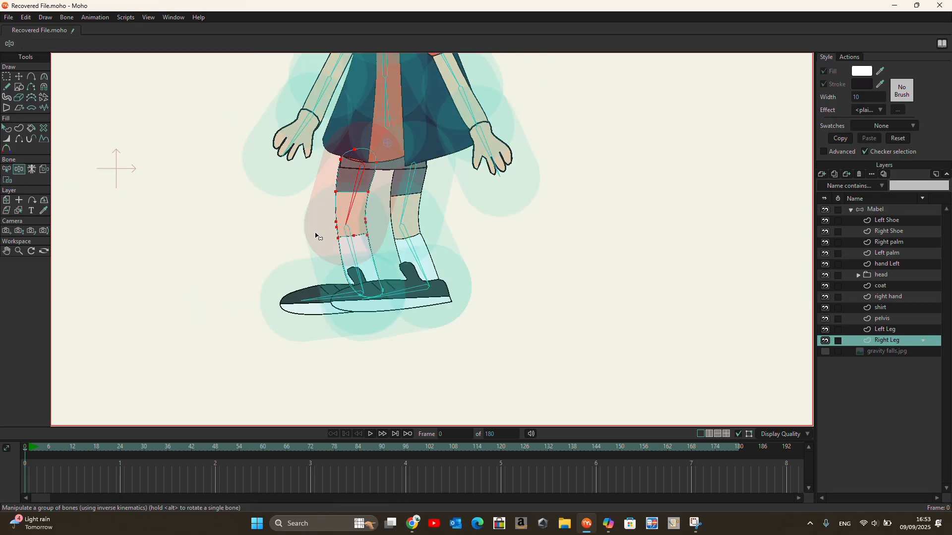
drag(359, 272, 345, 204)
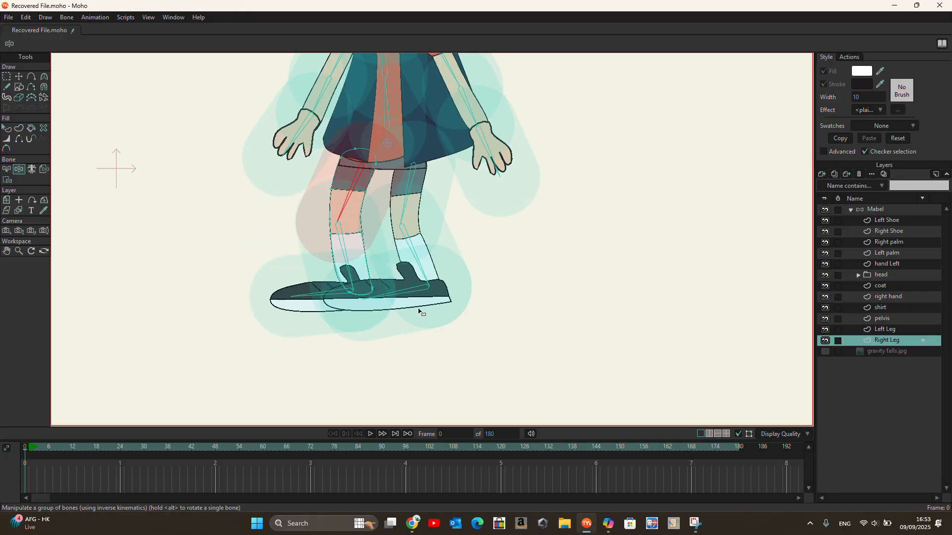
scroll(394, 320, up, 1)
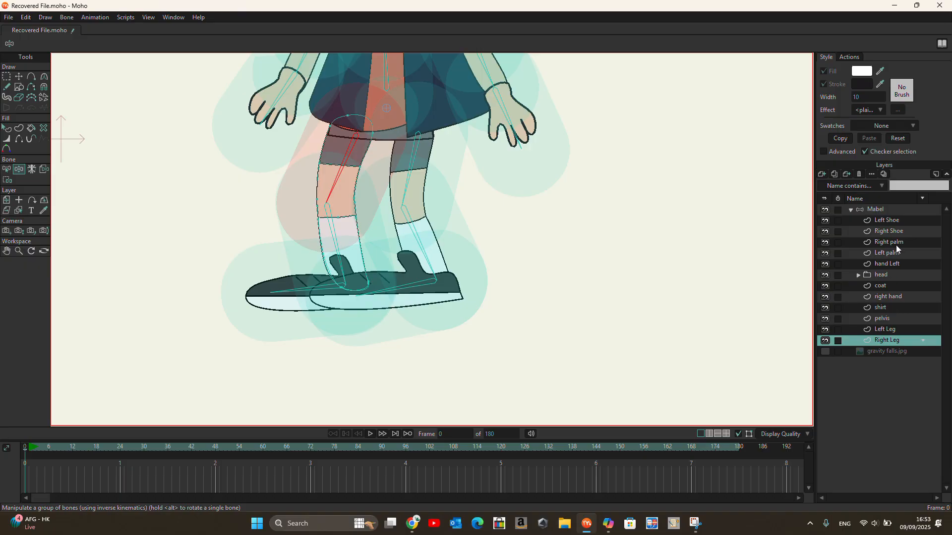
- Bind the Right Shoe layer to its own foot bone by using only that selected bone for flexi-binding
click(877, 210)
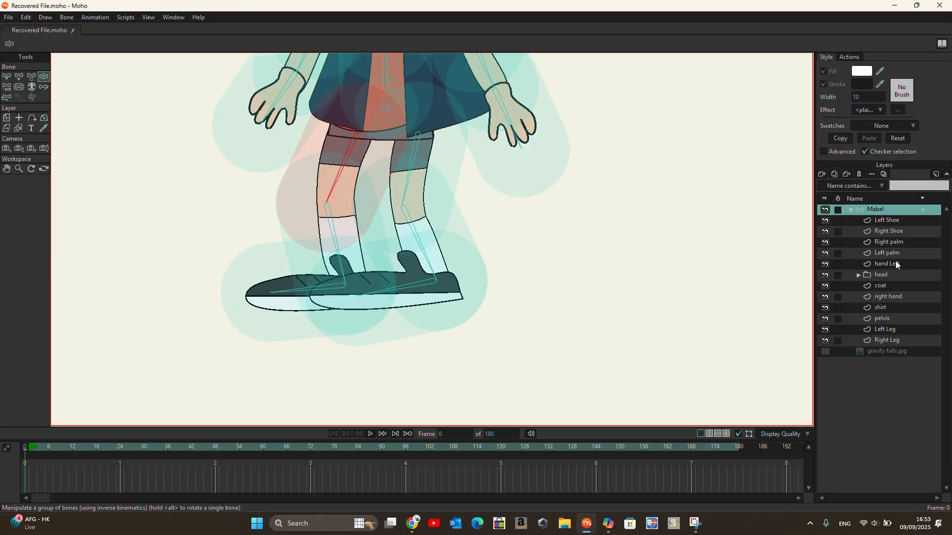
click(898, 232)
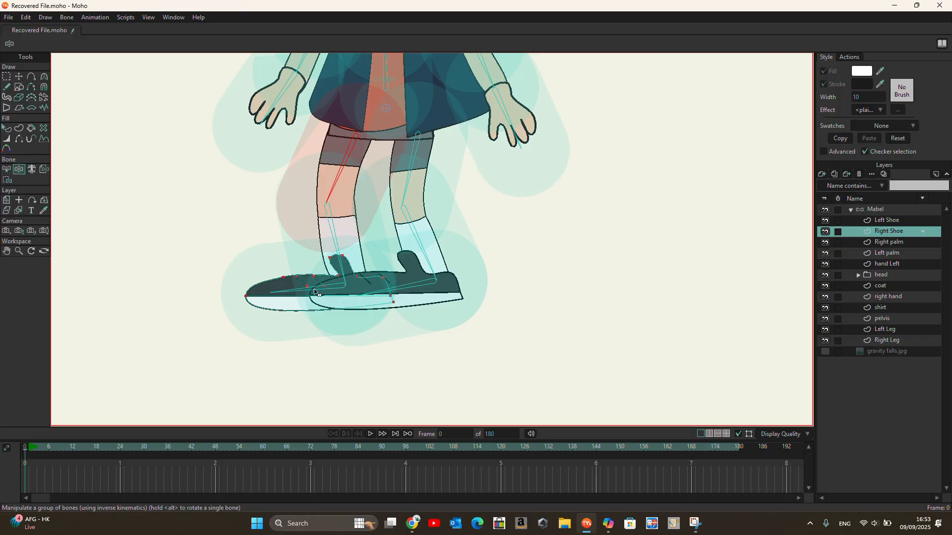
click(7, 170)
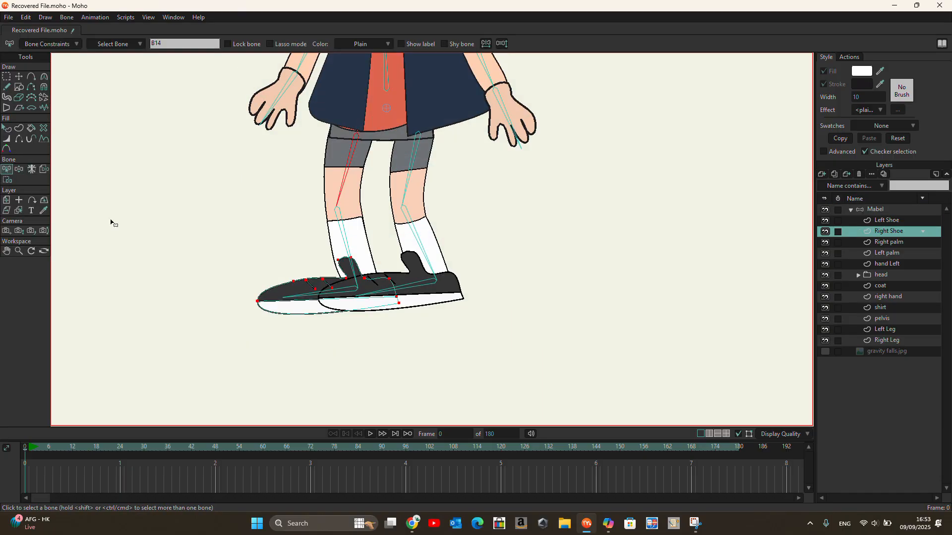
click(304, 299)
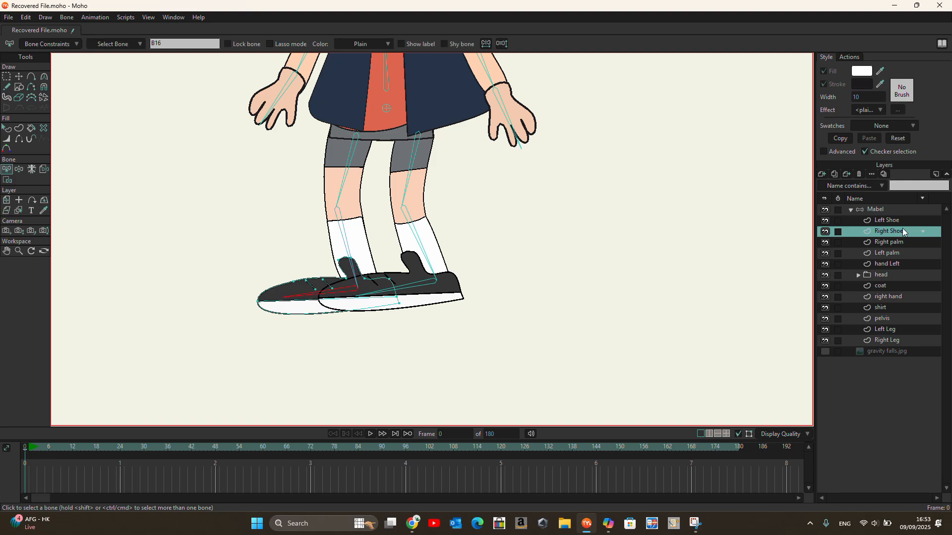
click(66, 18)
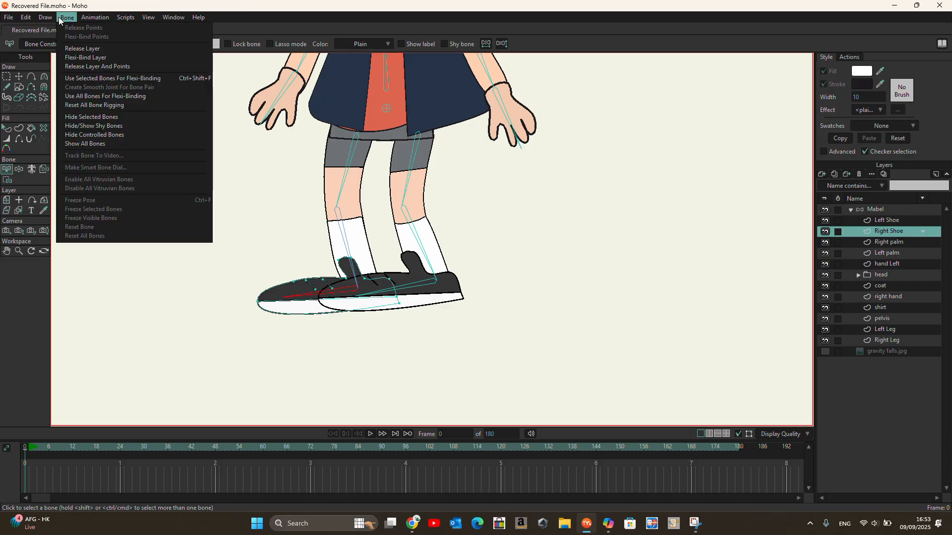
click(114, 79)
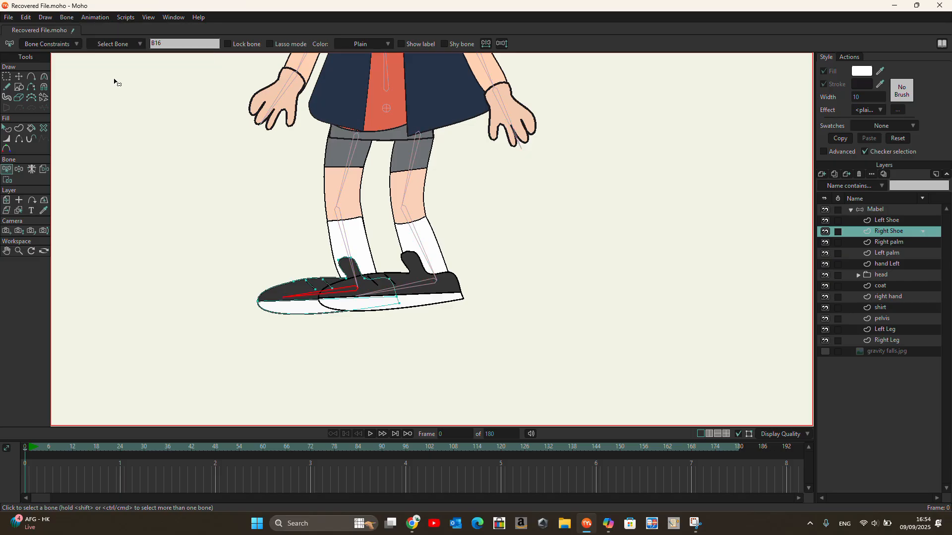
- Restrict the Left Shoe layer's flexi-binding to the left foot bone
click(890, 222)
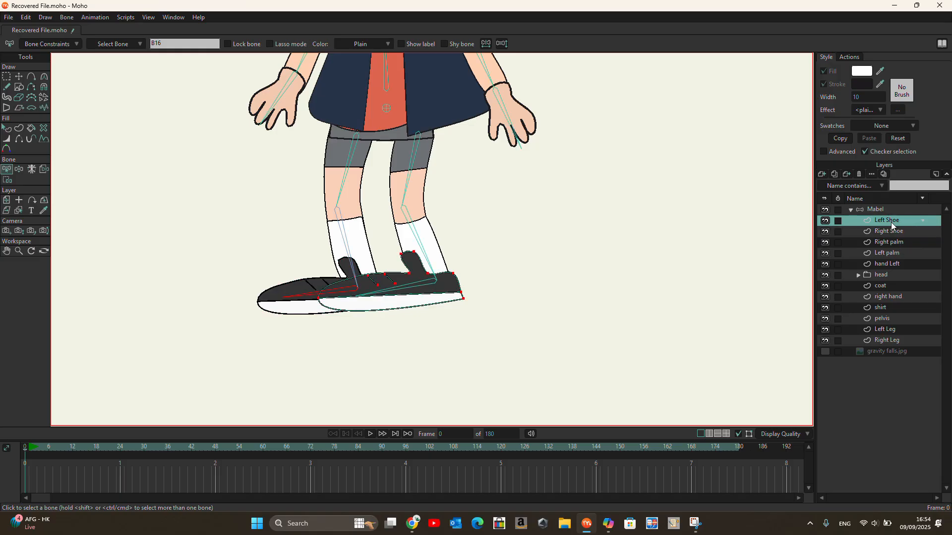
click(418, 289)
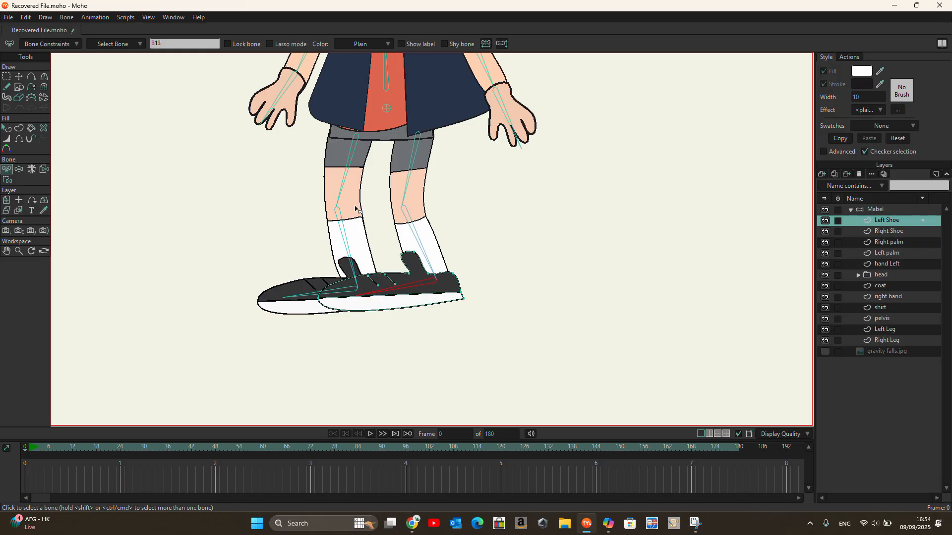
click(67, 18)
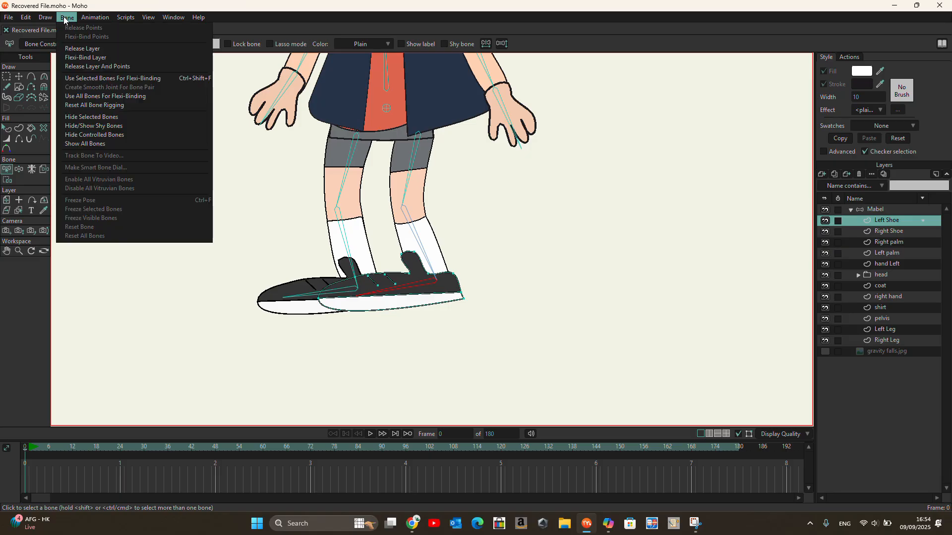
click(136, 79)
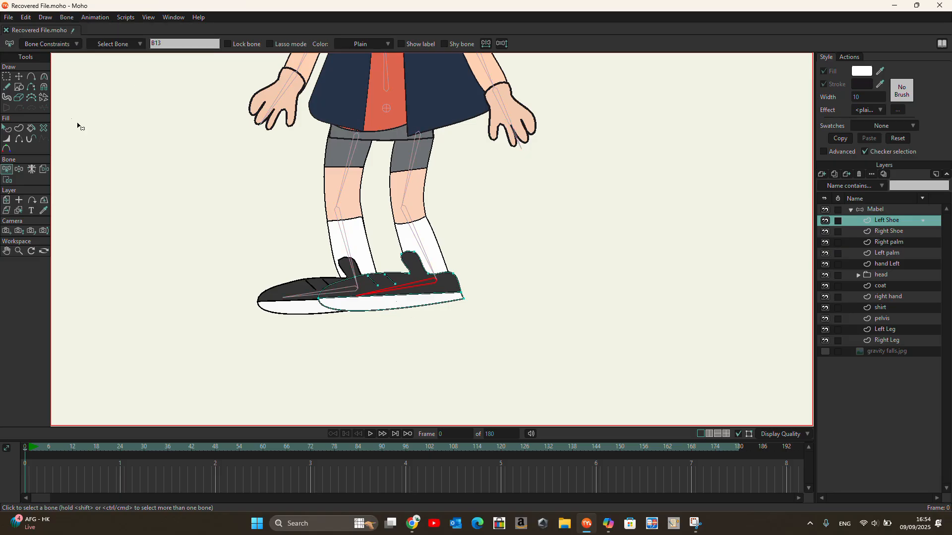
- Test both legs and shoes by moving the shin and foot bones with Manipulate Bones
click(19, 170)
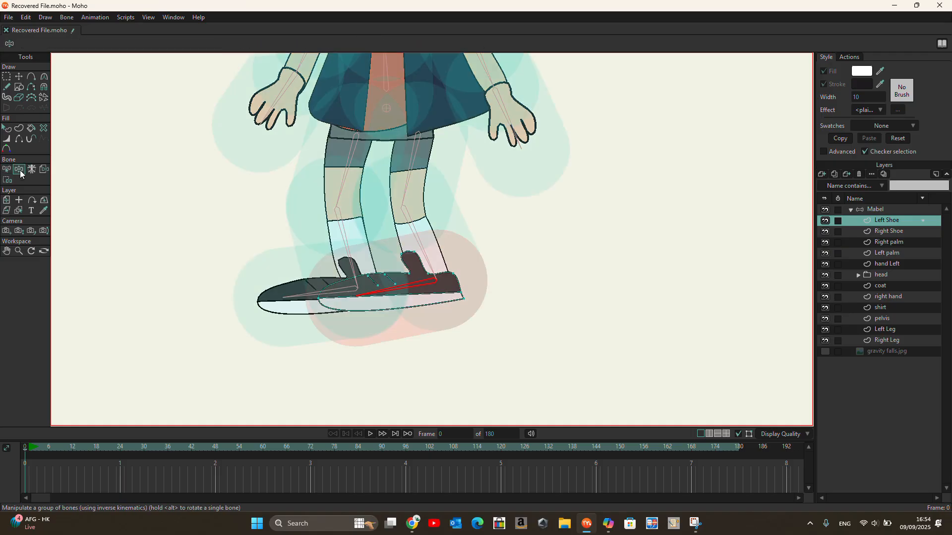
mouse_move(421, 255)
mouse_down()
mouse_move(444, 198)
mouse_move(454, 233)
mouse_move(466, 218)
mouse_up()
drag(357, 261, 293, 311)
mouse_move(403, 309)
mouse_down()
mouse_move(411, 317)
mouse_move(426, 302)
mouse_move(423, 278)
mouse_move(424, 287)
mouse_move(278, 302)
mouse_move(367, 299)
mouse_move(318, 303)
mouse_move(357, 298)
mouse_move(389, 314)
mouse_move(453, 312)
mouse_move(394, 313)
mouse_up()
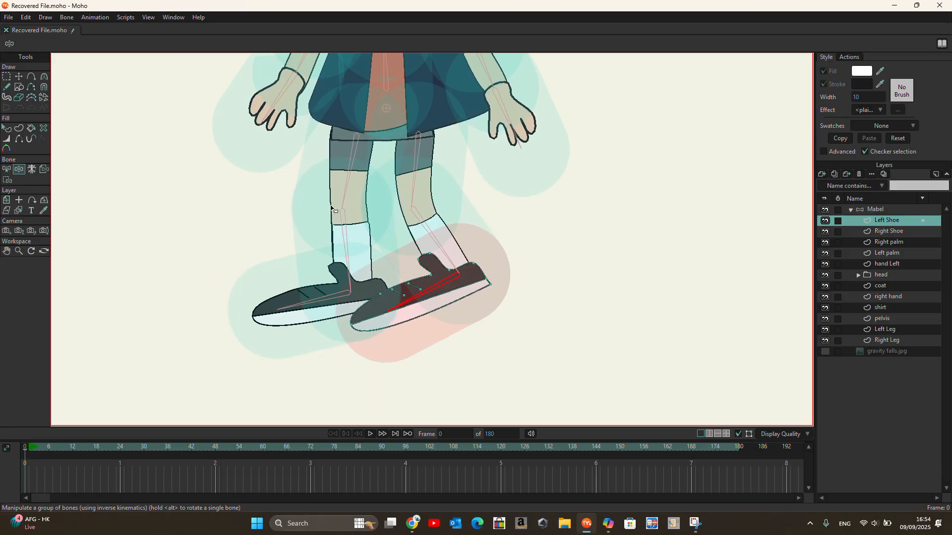
- Test both arms by swinging their bones with Manipulate Bones and check how the body artwork follows
scroll(465, 310, down, 3)
scroll(405, 271, down, 2)
scroll(465, 206, up, 4)
drag(441, 207, 469, 221)
mouse_move(238, 228)
mouse_down()
mouse_move(197, 151)
mouse_move(240, 227)
mouse_move(206, 155)
mouse_move(240, 214)
mouse_up()
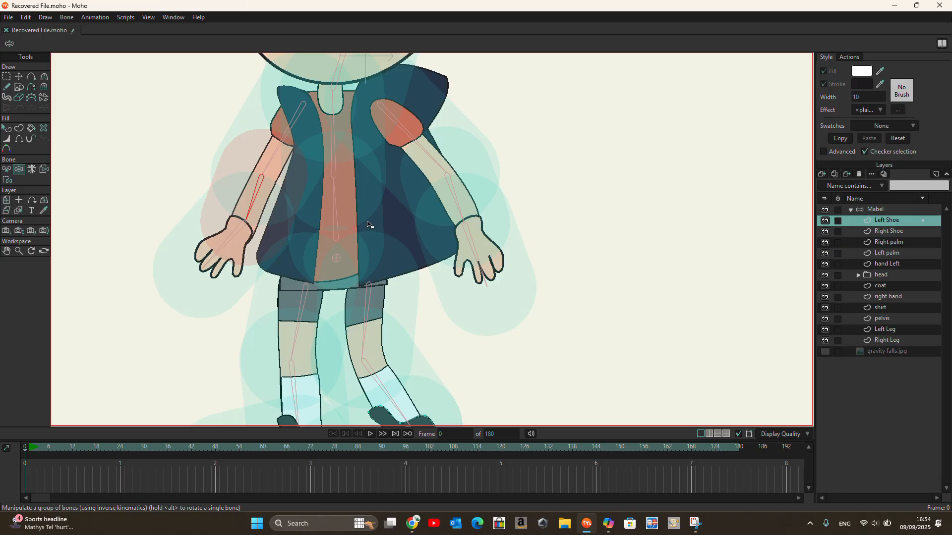
click(538, 321)
scroll(471, 355, down, 3)
scroll(418, 279, up, 2)
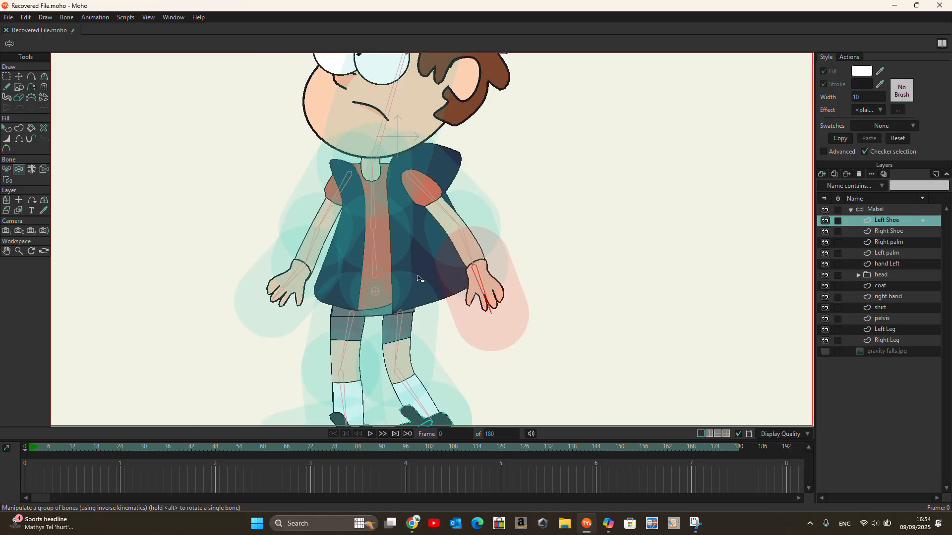
scroll(418, 278, up, 1)
- Bind the coat layer to the lower spine bone B2 using selected-bone flexi-binding
click(875, 213)
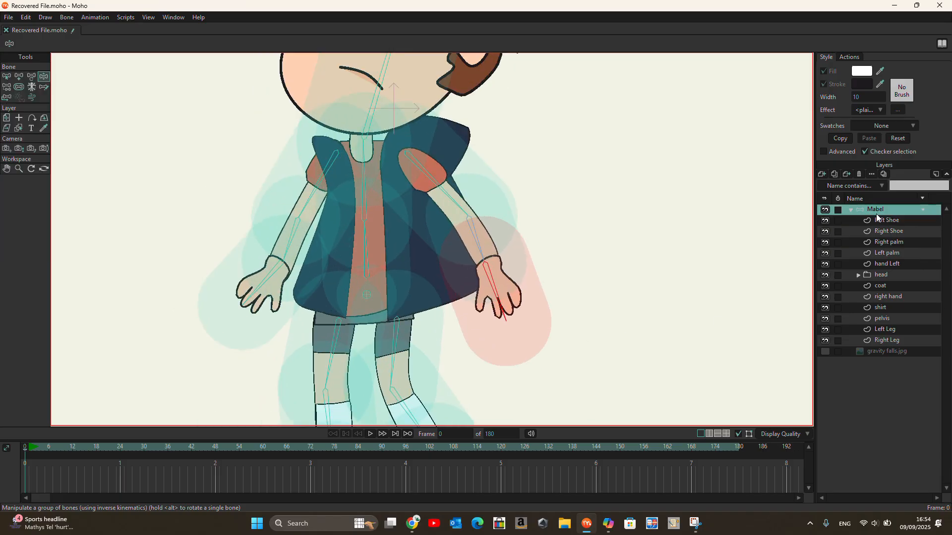
click(894, 286)
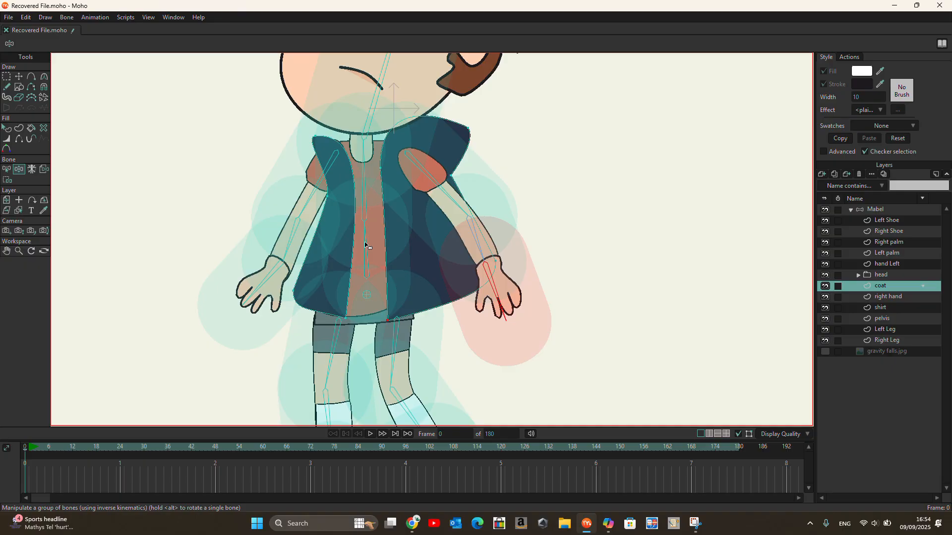
click(8, 171)
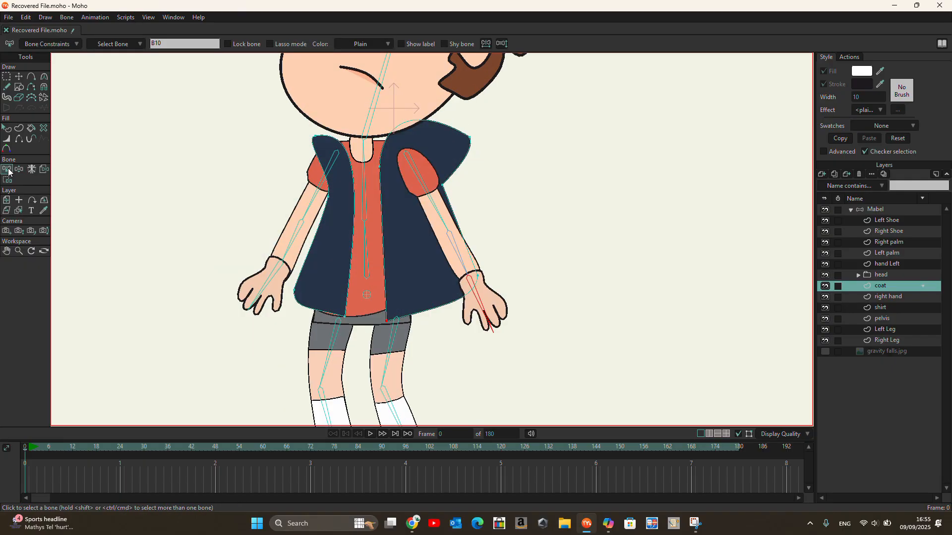
click(367, 251)
click(66, 17)
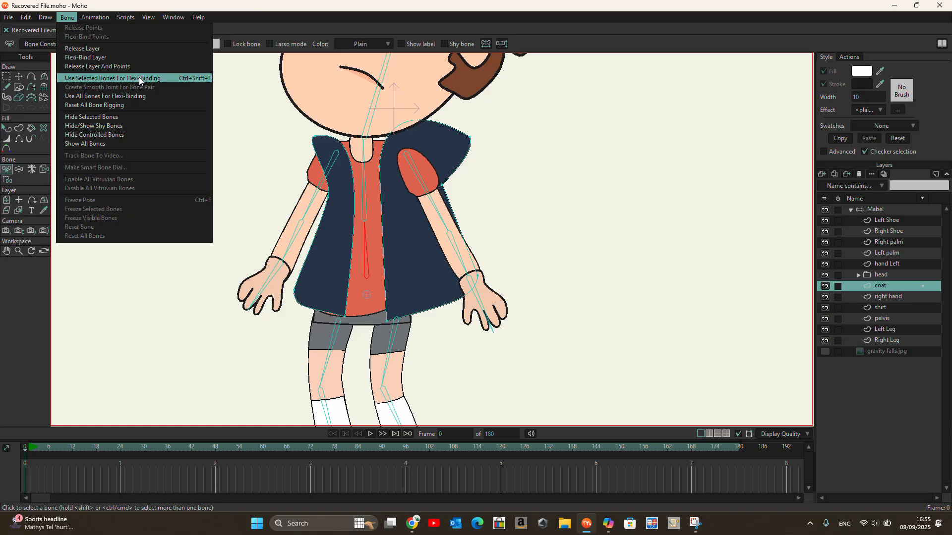
click(139, 78)
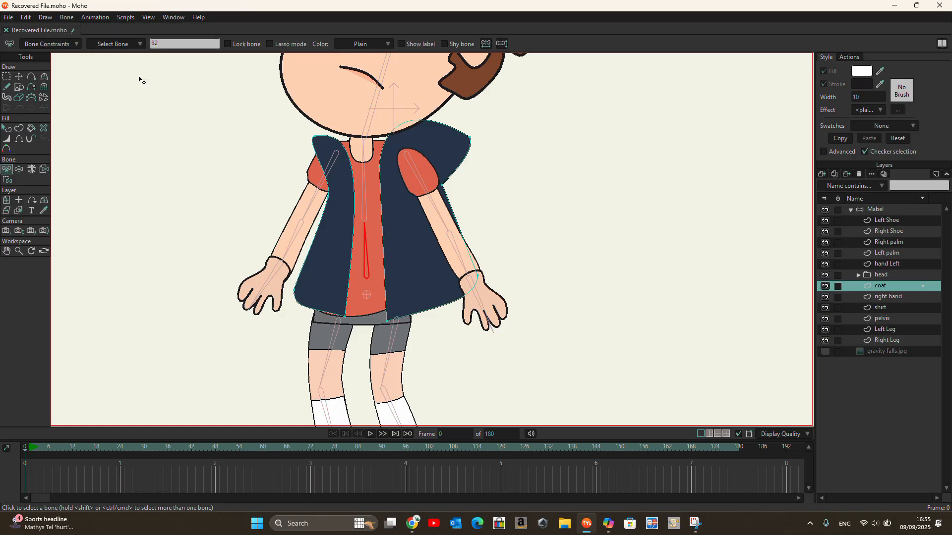
- Use only the lower spine bone B2 for the shirt layer's flexi-binding and return to the Mabel group
click(892, 309)
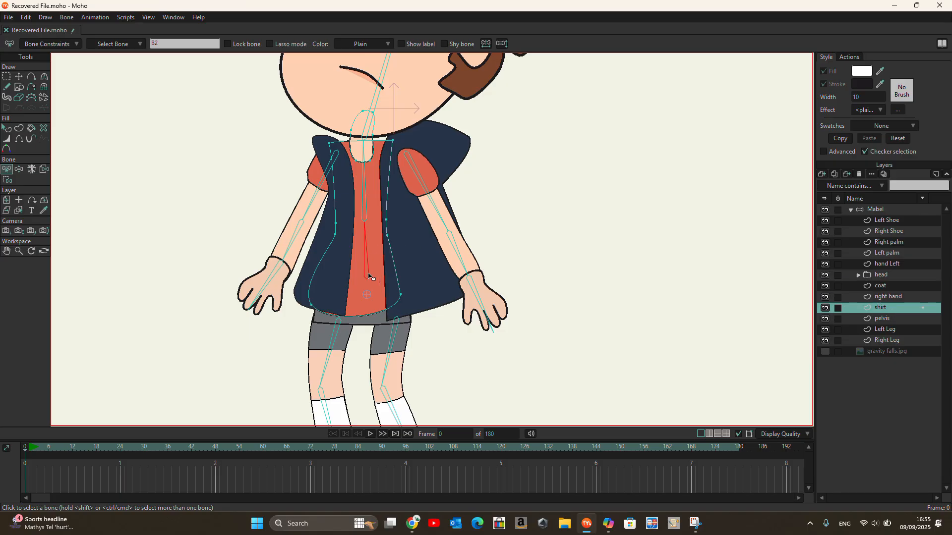
click(65, 17)
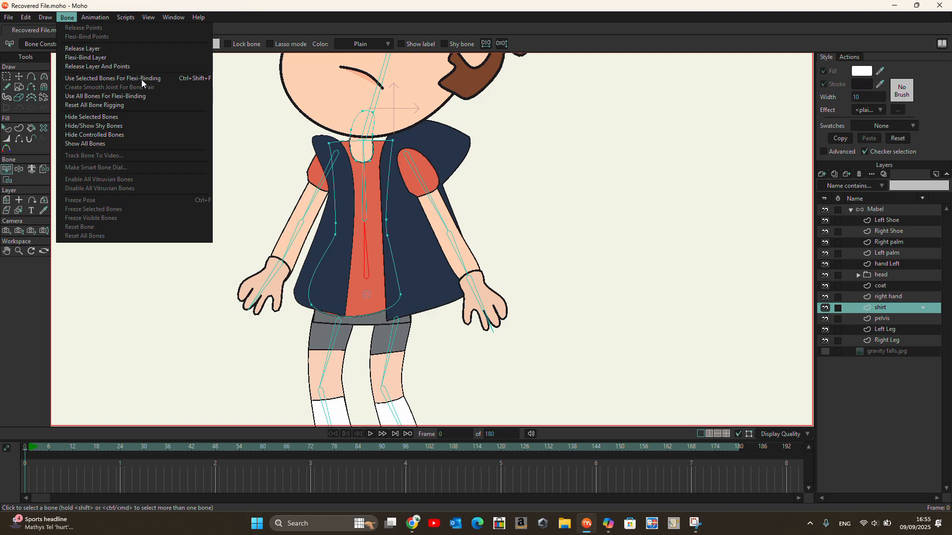
click(141, 79)
click(844, 211)
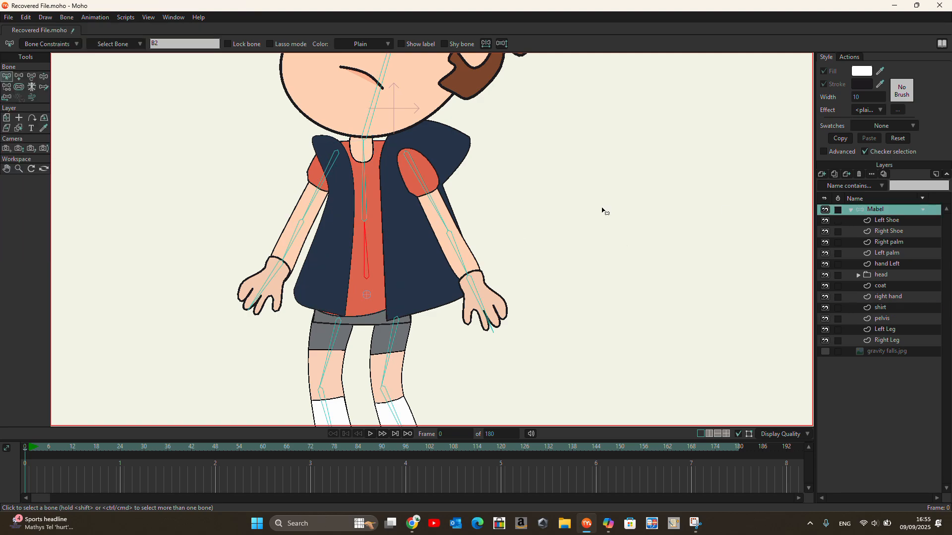
- Test the coat and shirt binding by moving both arms and the lower spine bone with Manipulate Bones
click(44, 77)
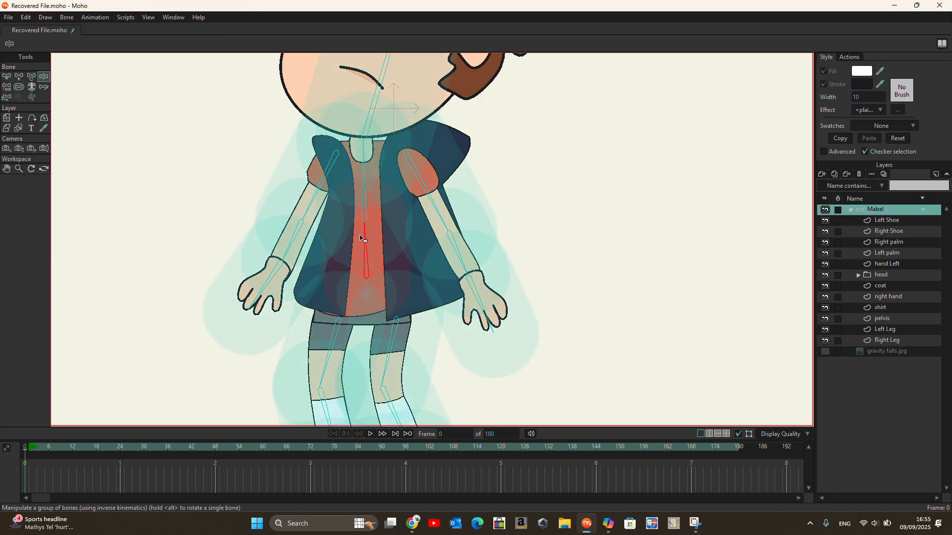
drag(315, 214, 297, 200)
drag(437, 212, 466, 216)
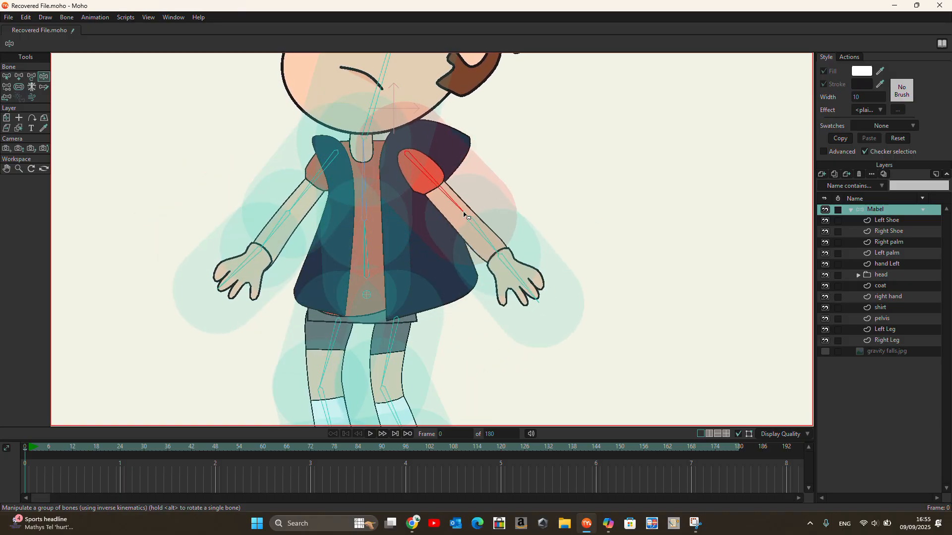
drag(366, 243, 362, 241)
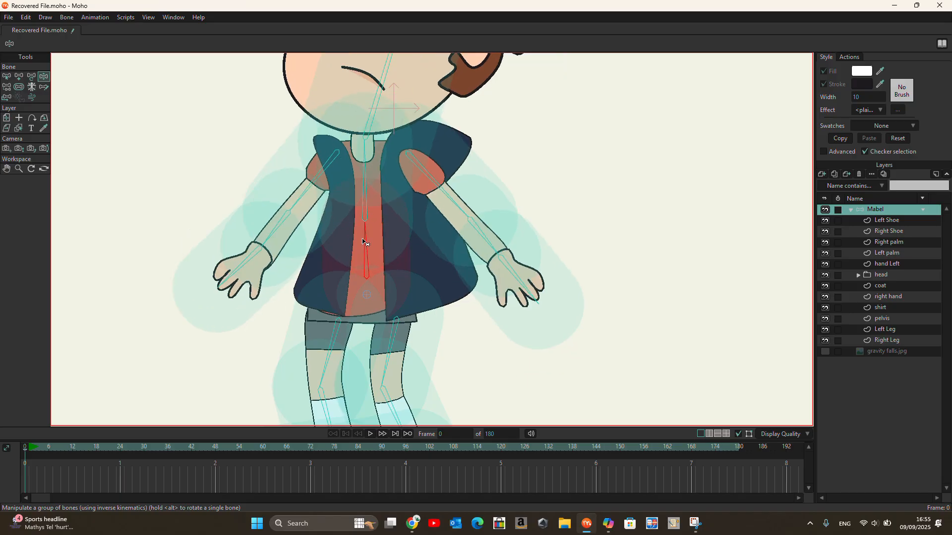
drag(483, 233, 468, 246)
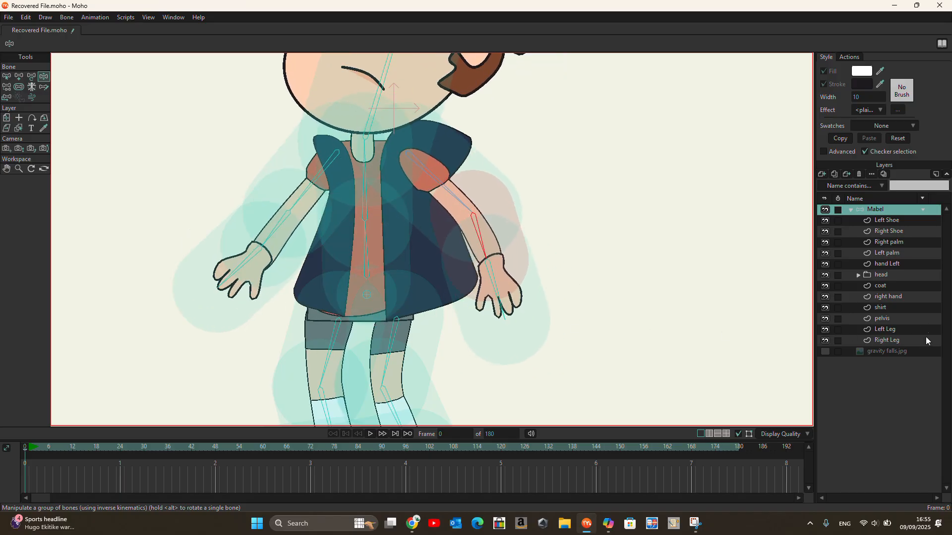
- Use only the hip bone B1 for the pelvis layer's flexi-binding and return to the Mabel group
click(894, 319)
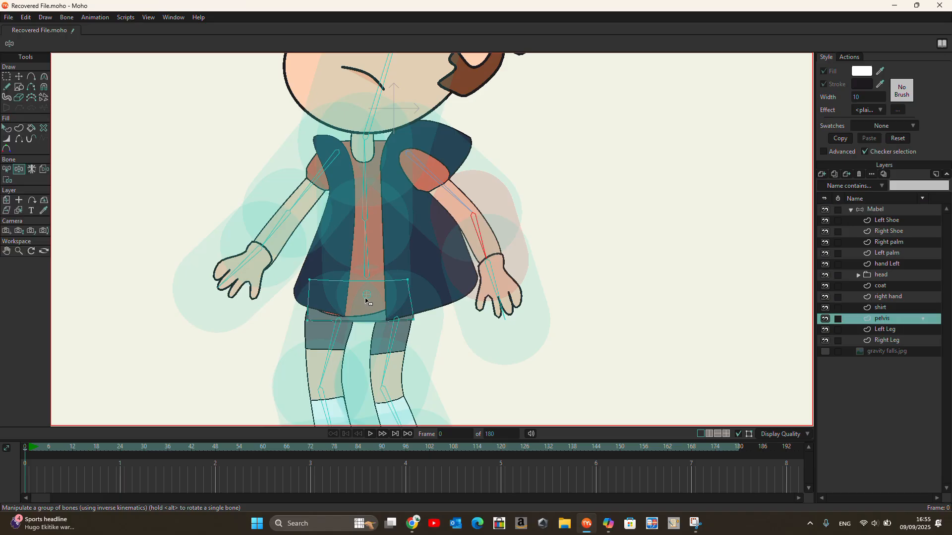
click(7, 169)
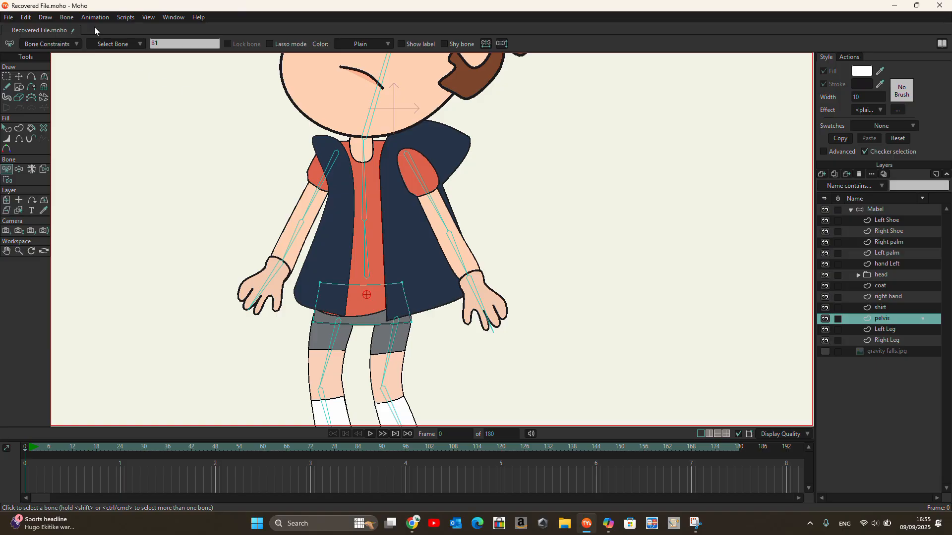
click(66, 17)
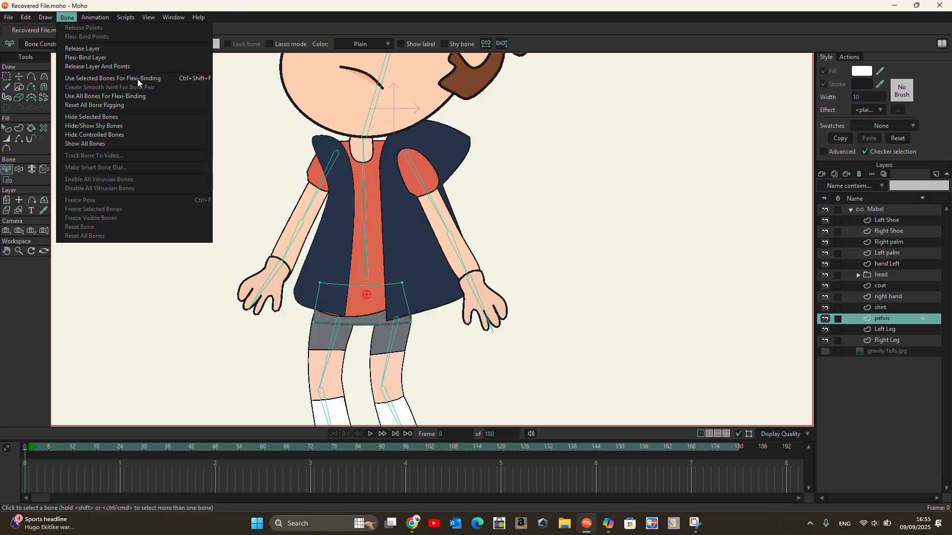
click(138, 79)
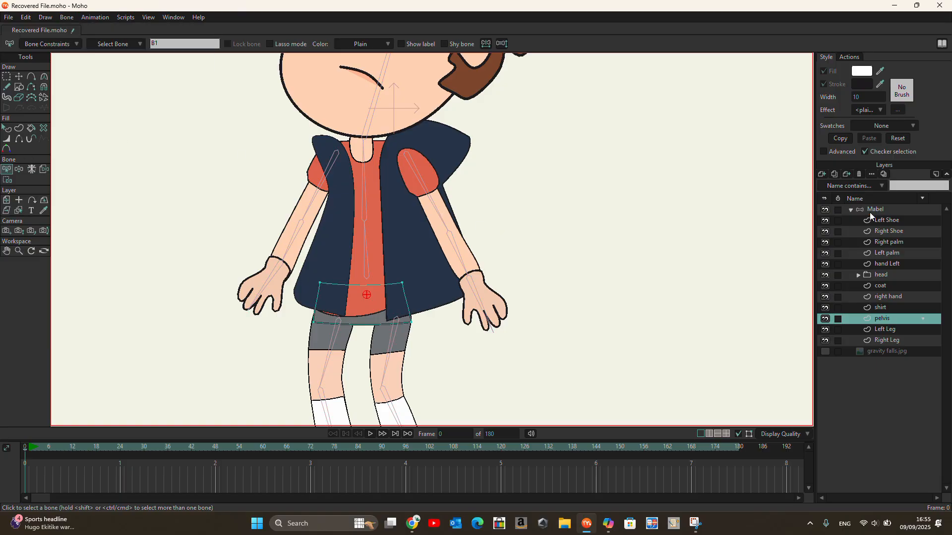
click(869, 213)
- Test the arms, forearms and legs with Manipulate Bones and check how the coat, shirt and pelvis artwork follow
click(431, 217)
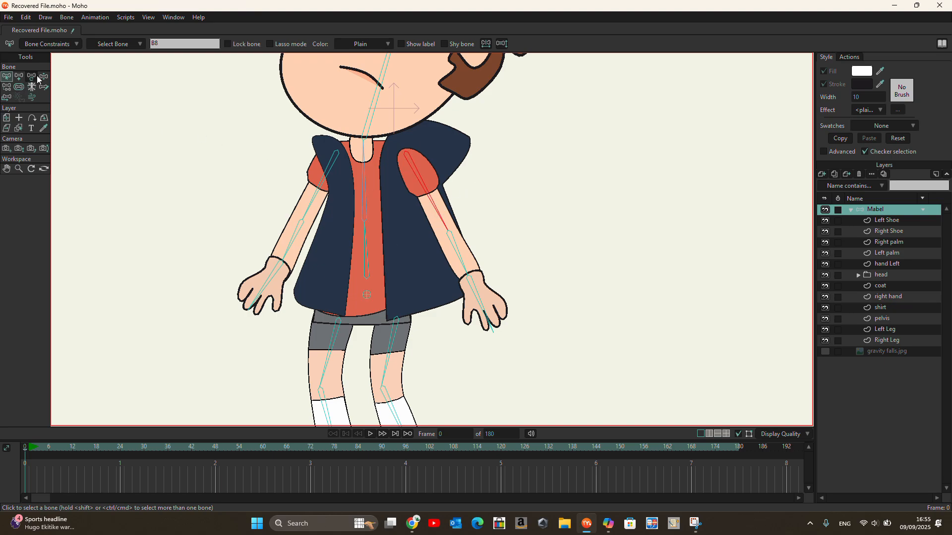
click(44, 76)
drag(441, 192, 472, 177)
drag(314, 216, 319, 196)
scroll(314, 236, down, 2)
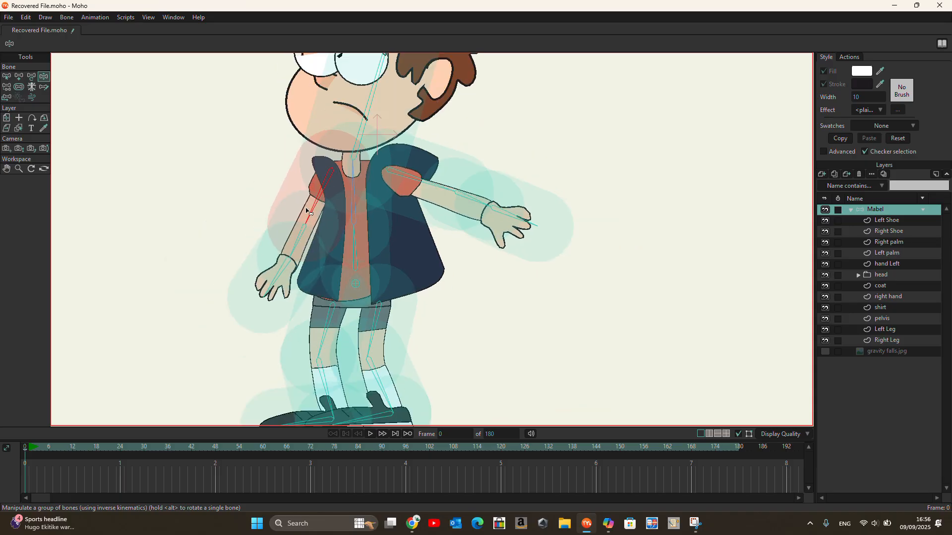
scroll(306, 214, down, 2)
drag(318, 318, 323, 349)
click(362, 354)
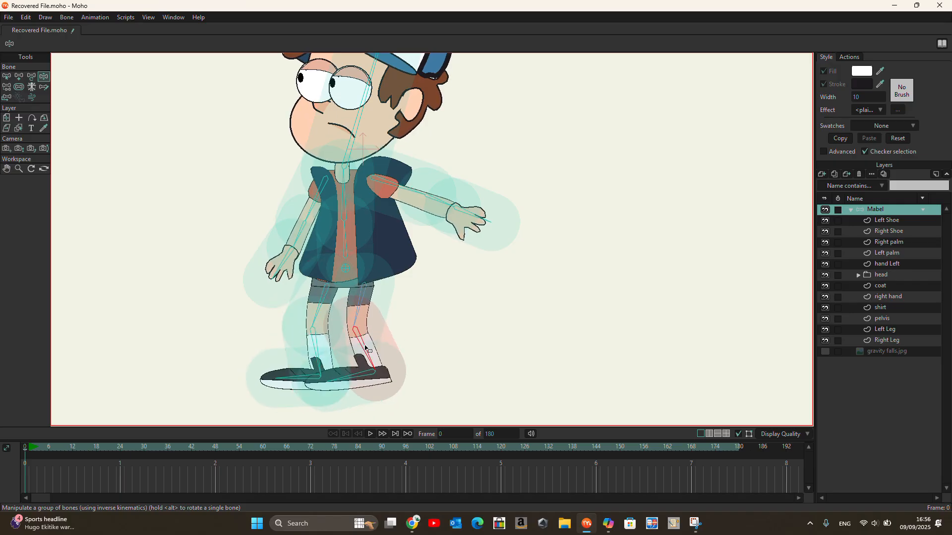
drag(309, 244, 277, 238)
drag(420, 210, 420, 252)
drag(295, 227, 324, 218)
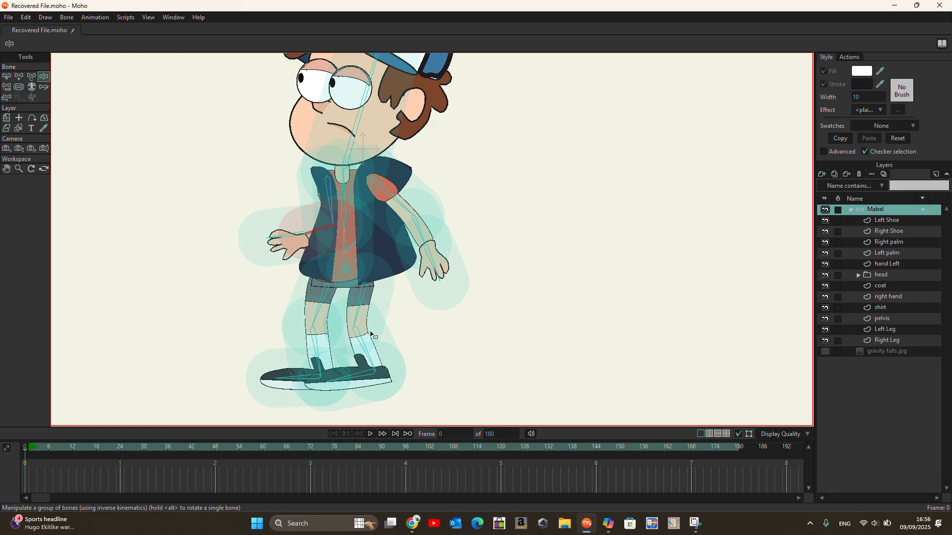
- Hide the pelvis, shirt and coat layers to expose the full arm and leg artwork
scroll(320, 302, up, 4)
scroll(364, 241, down, 2)
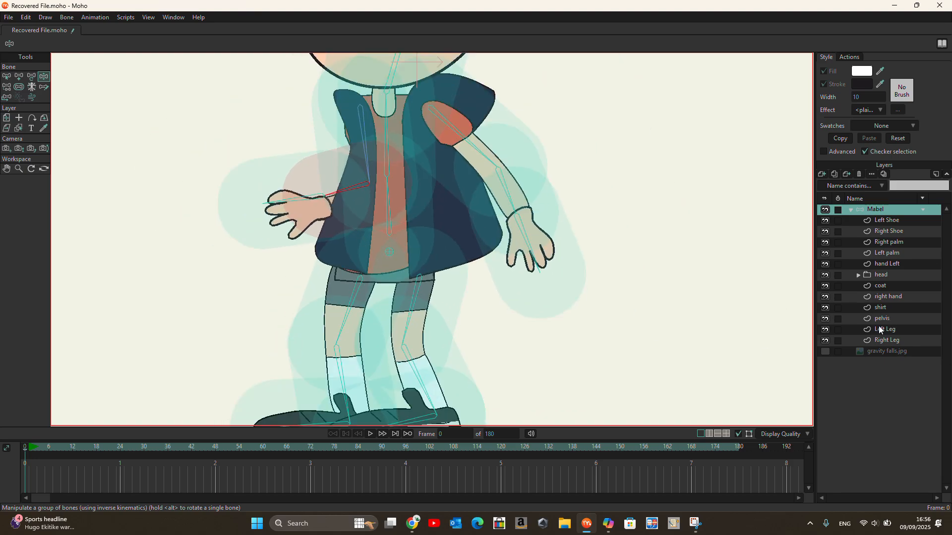
click(826, 319)
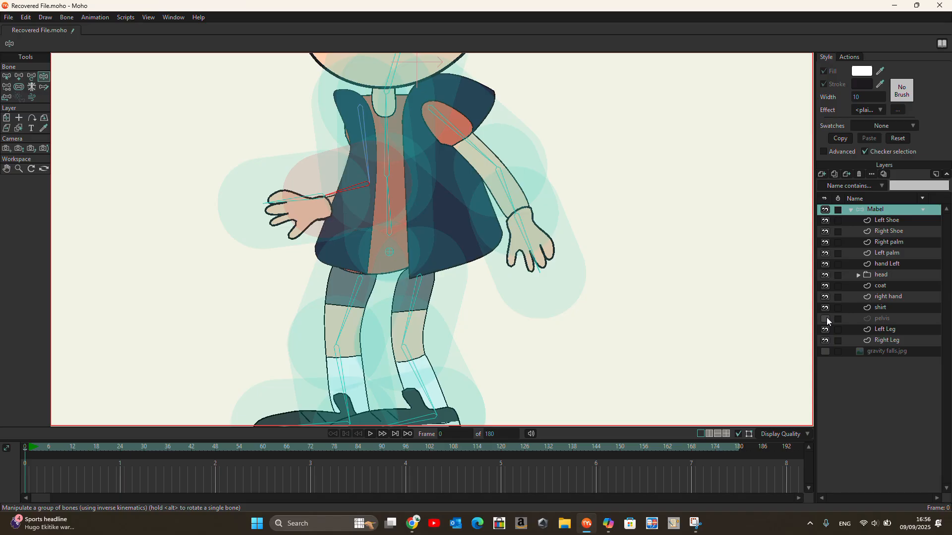
click(825, 307)
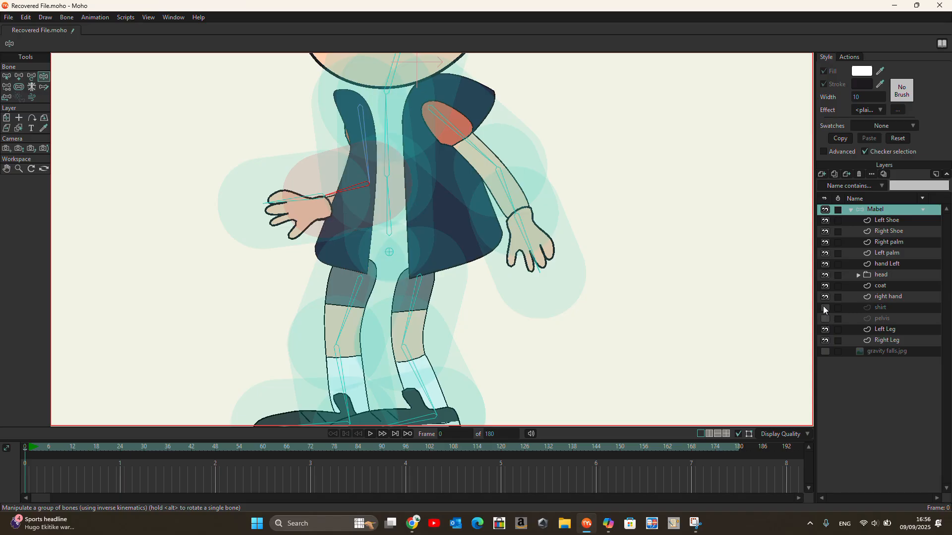
click(825, 286)
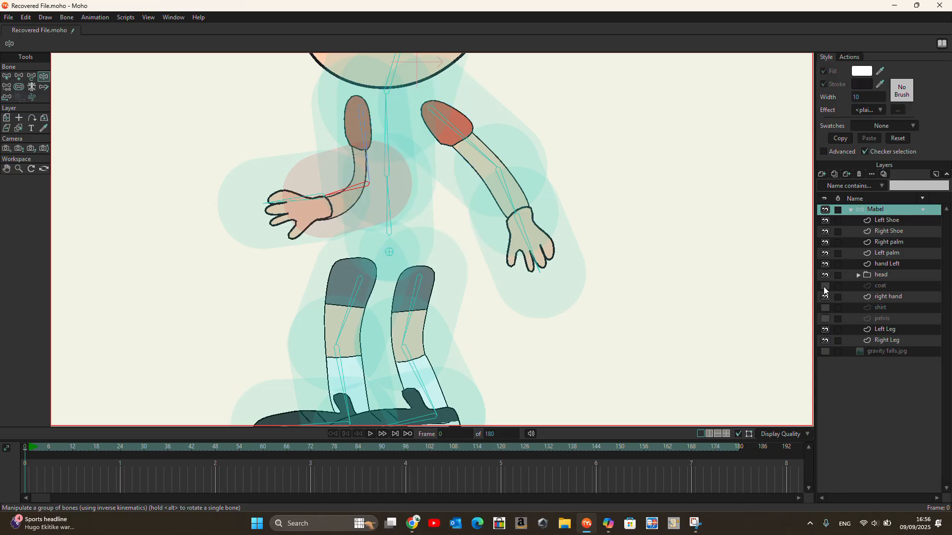
scroll(354, 297, down, 1)
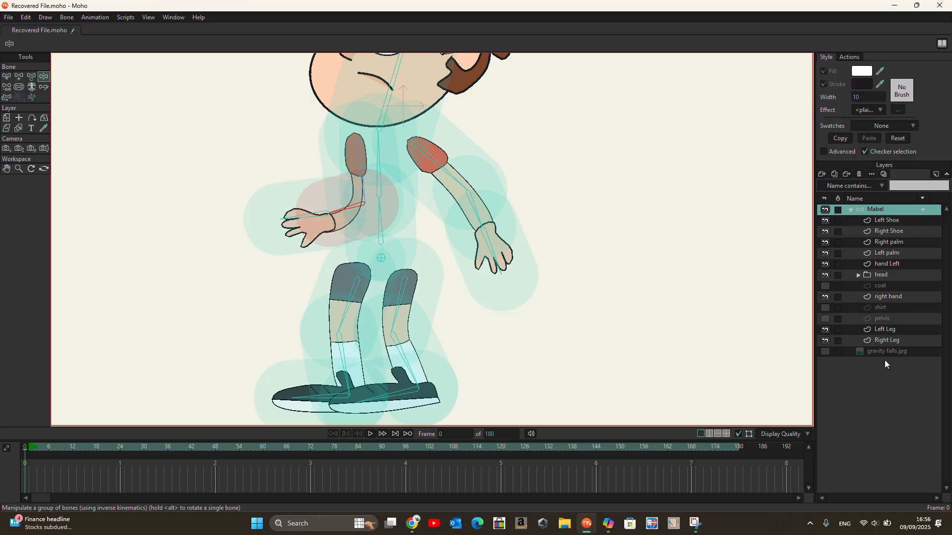
- Bind the knee and lower points of the Right Leg layer to its shin bone
click(890, 330)
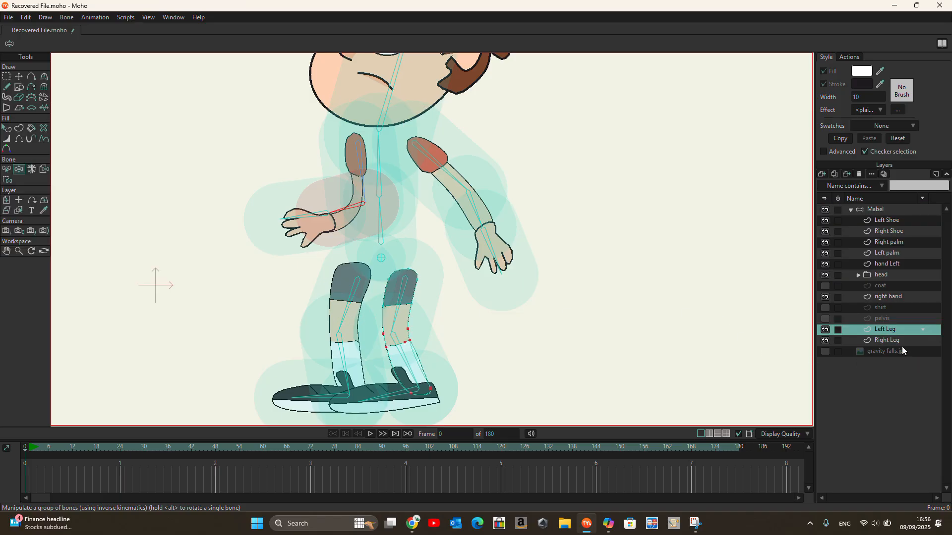
click(893, 341)
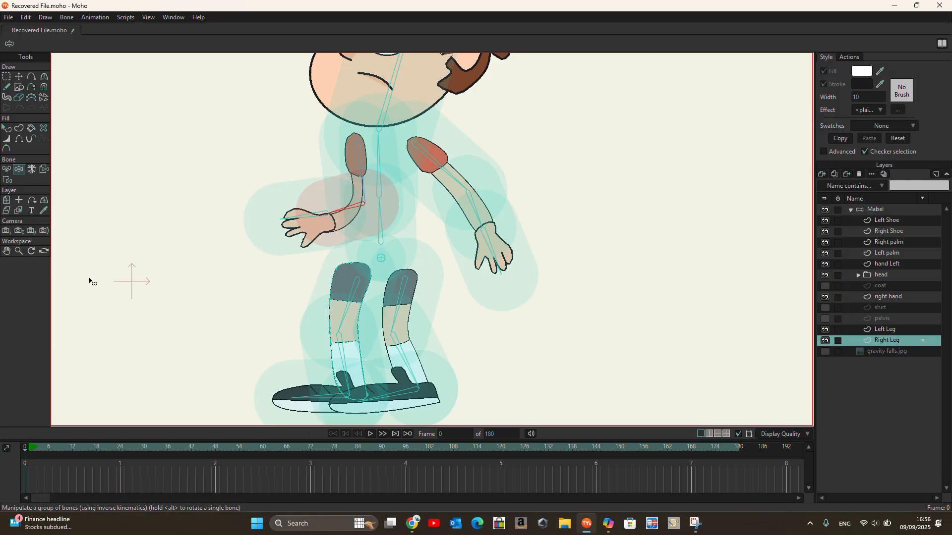
click(7, 170)
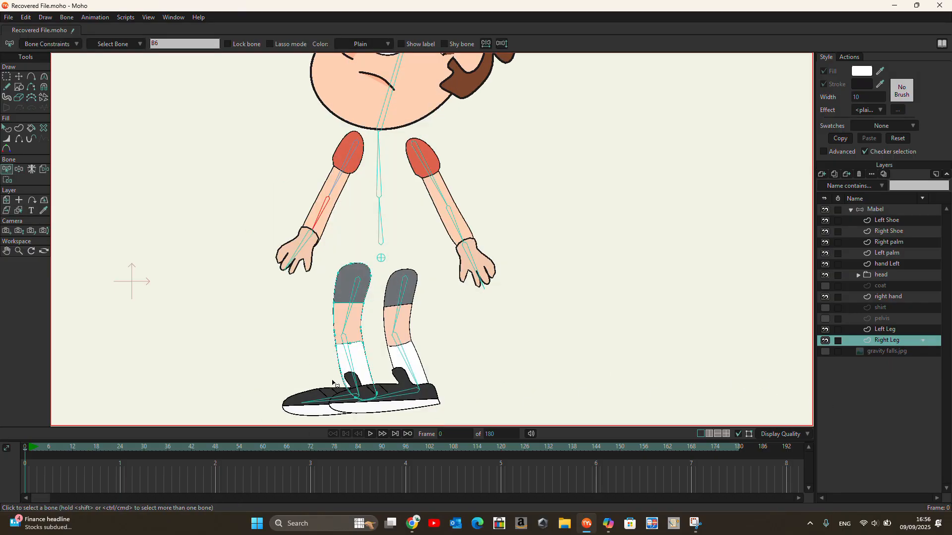
click(353, 373)
click(8, 182)
scroll(339, 400, down, 1)
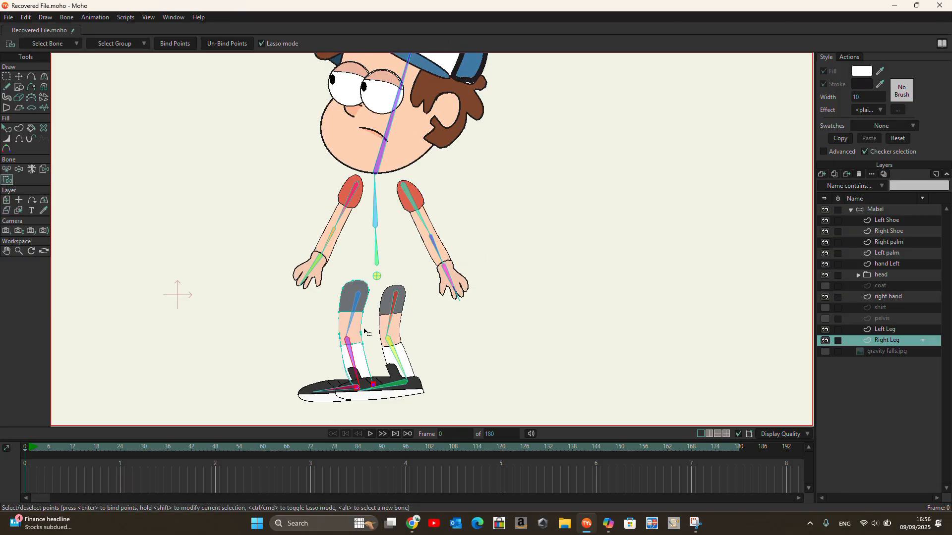
scroll(362, 335, up, 4)
mouse_move(306, 296)
mouse_down()
mouse_move(364, 286)
mouse_move(400, 374)
mouse_move(391, 407)
mouse_move(345, 407)
mouse_move(318, 377)
mouse_move(308, 295)
mouse_up()
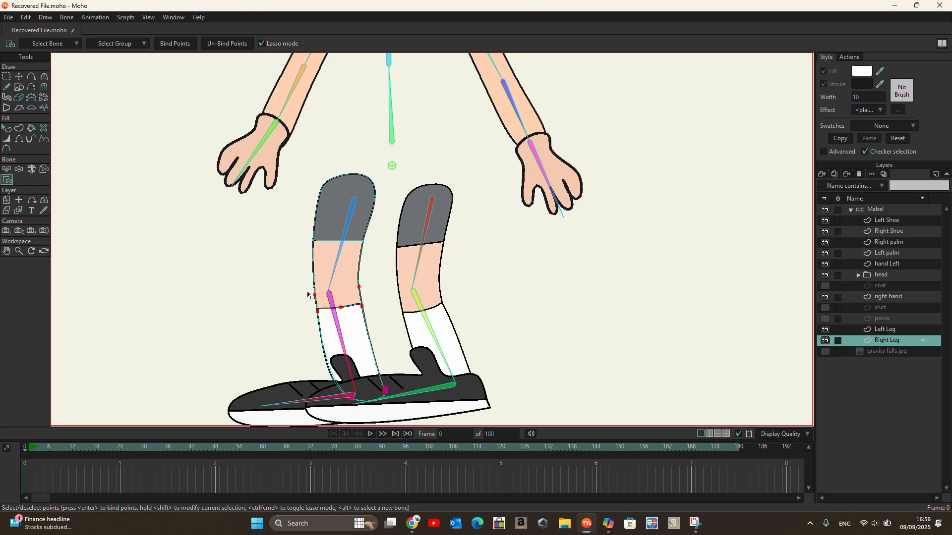
click(162, 46)
- Bind the upper points of the Right Leg layer to thigh bone B15
click(7, 169)
click(350, 224)
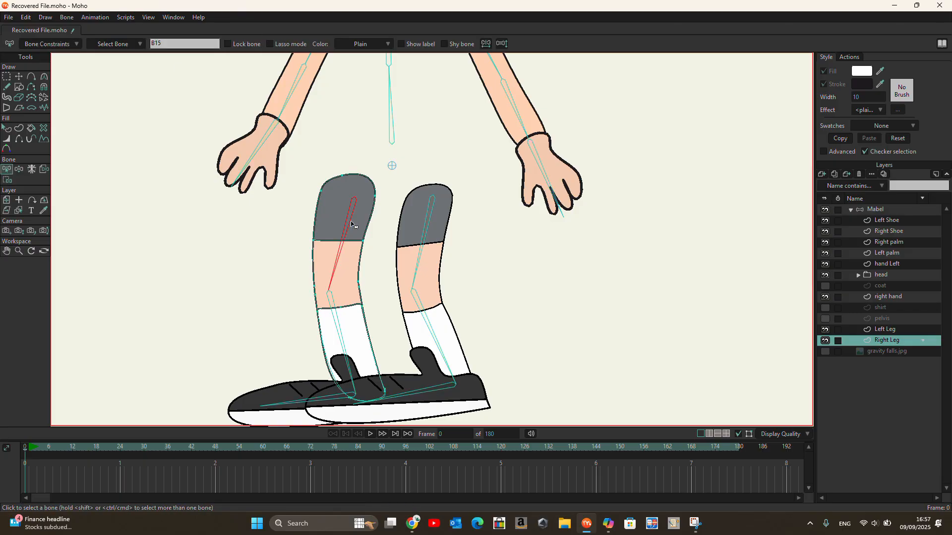
click(6, 180)
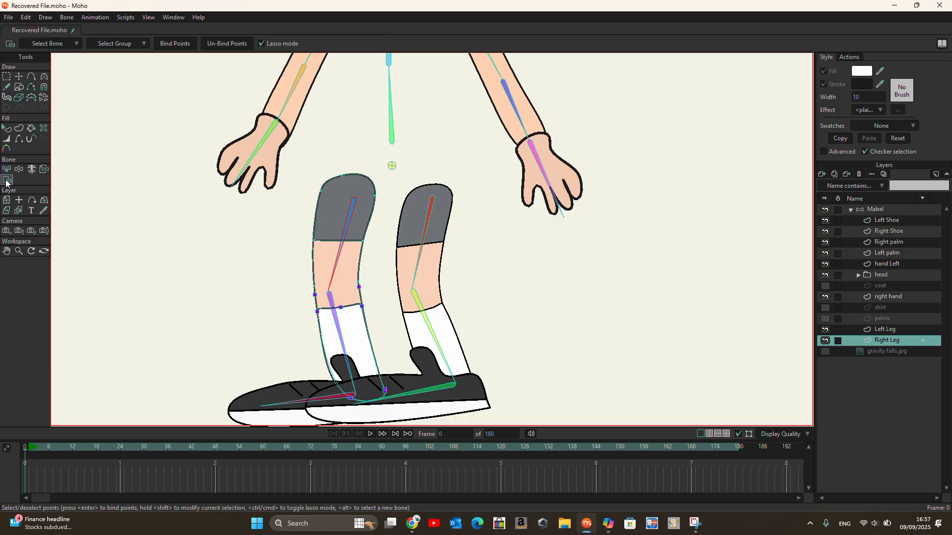
mouse_move(341, 160)
mouse_down()
mouse_move(308, 204)
mouse_move(298, 248)
mouse_move(315, 290)
mouse_move(360, 282)
mouse_move(392, 226)
mouse_move(394, 174)
mouse_move(377, 150)
mouse_move(366, 142)
mouse_move(335, 163)
mouse_up()
click(175, 43)
- Test the right leg's point binding by bending its thigh and shin bones with Manipulate Bones
click(19, 170)
drag(330, 272, 339, 239)
drag(333, 325, 429, 319)
scroll(408, 276, down, 2)
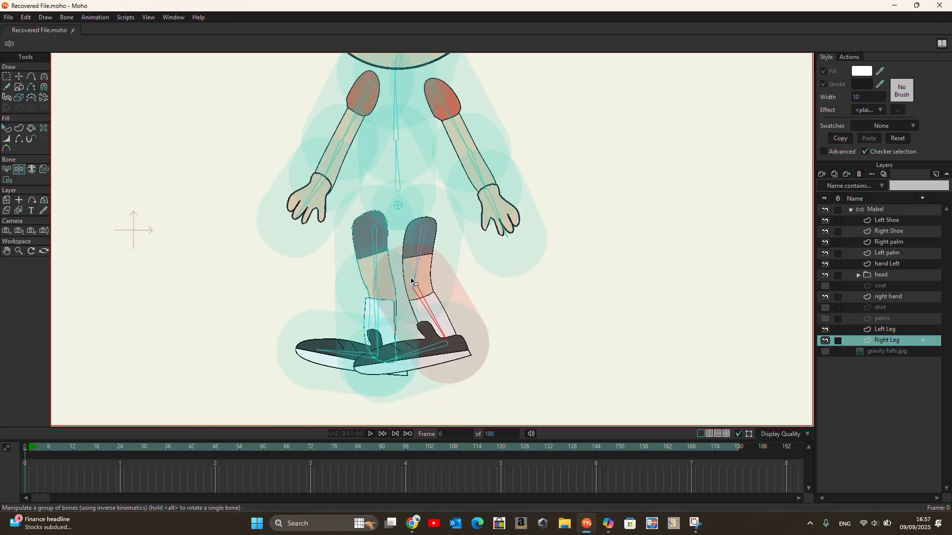
- Show the pelvis layer again and test the right leg and right forearm bones against it
click(824, 319)
click(376, 294)
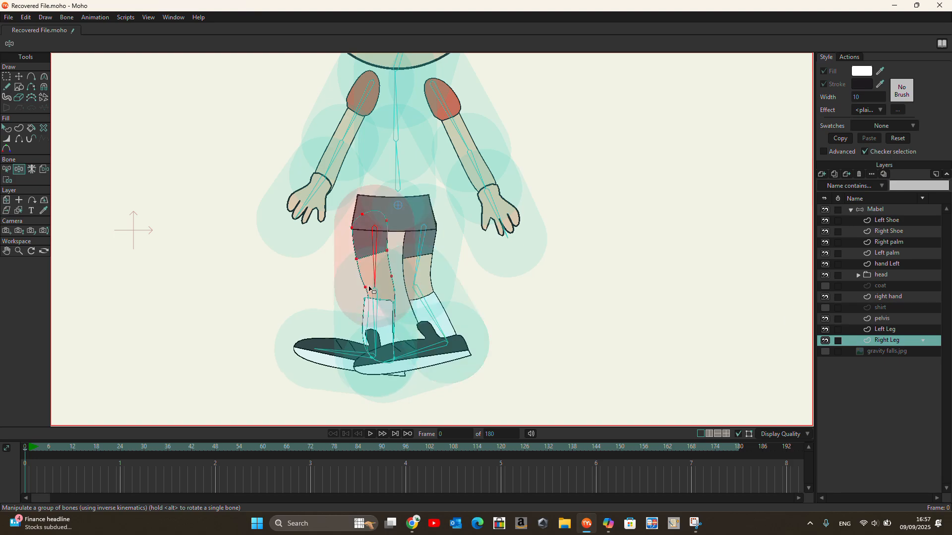
drag(376, 293, 350, 289)
drag(347, 322, 388, 320)
click(336, 168)
drag(337, 169, 340, 167)
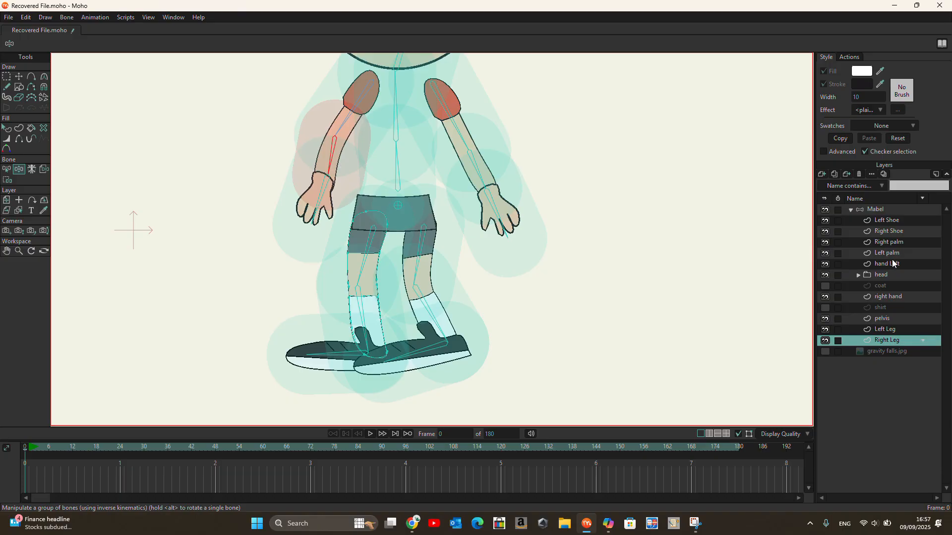
- Use only the right hand bone for the Right palm layer's flexi-binding and return to the Mabel group
click(900, 243)
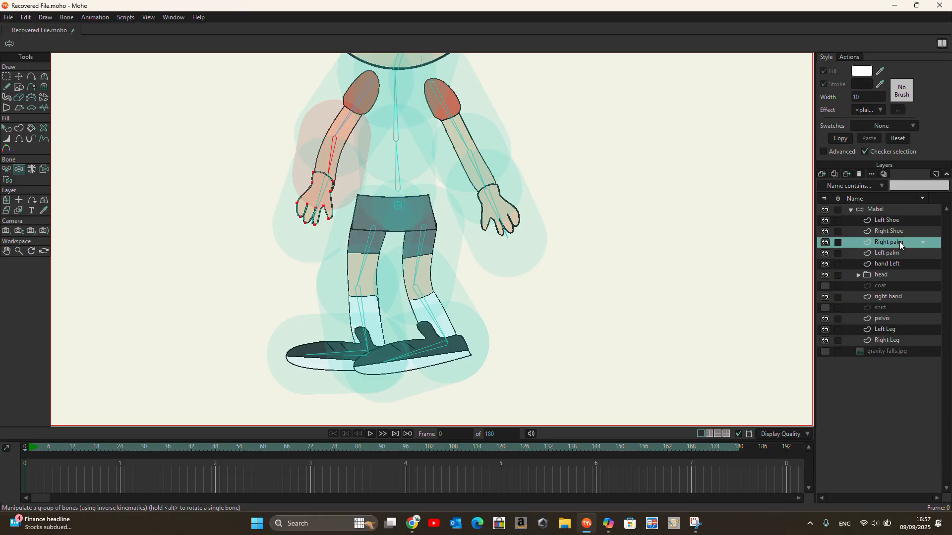
scroll(328, 199, up, 3)
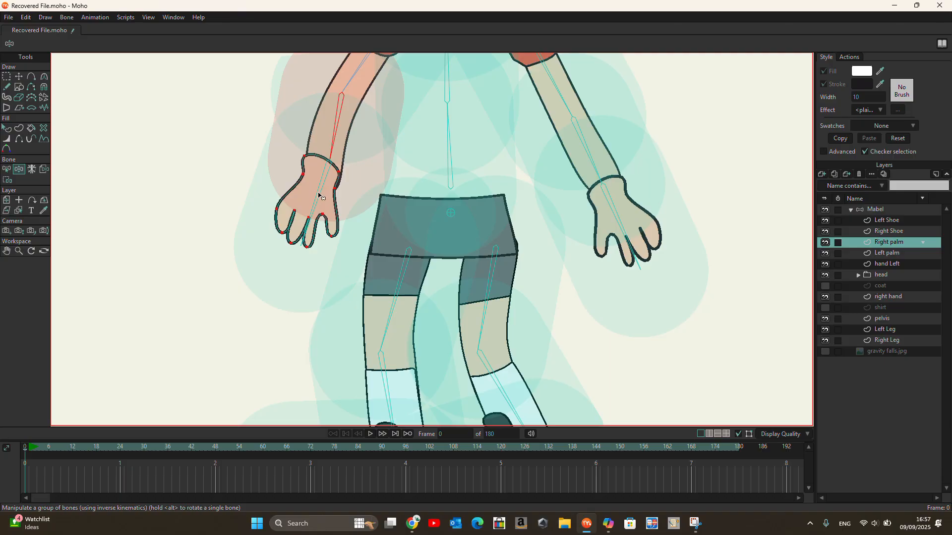
click(875, 210)
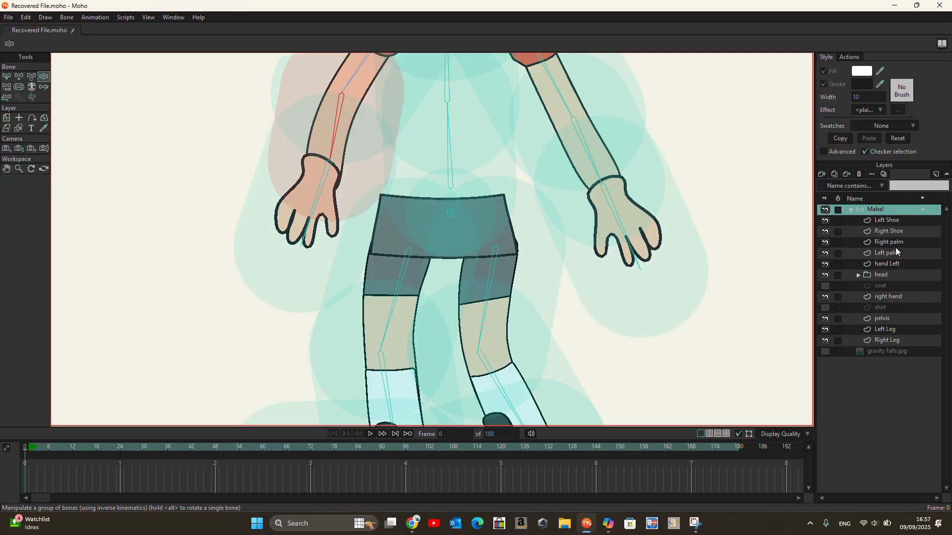
click(325, 190)
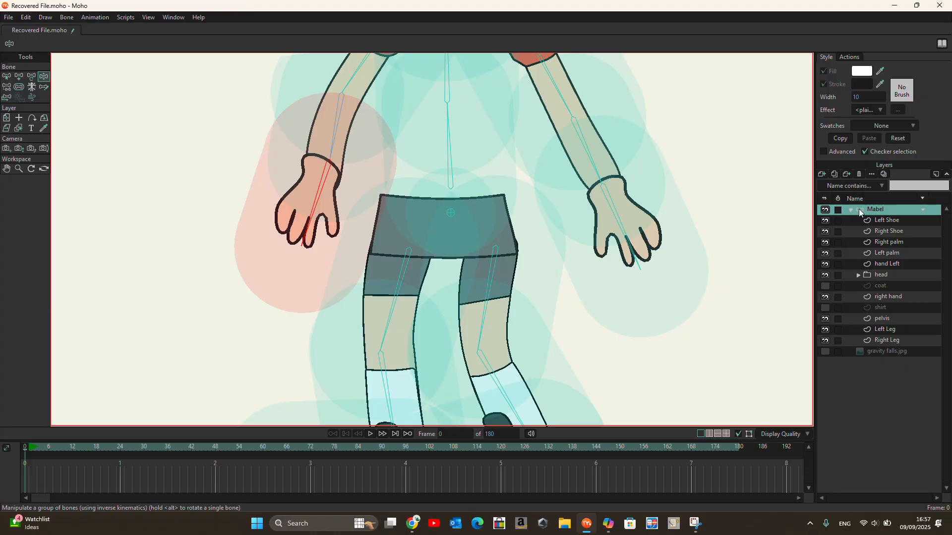
click(898, 243)
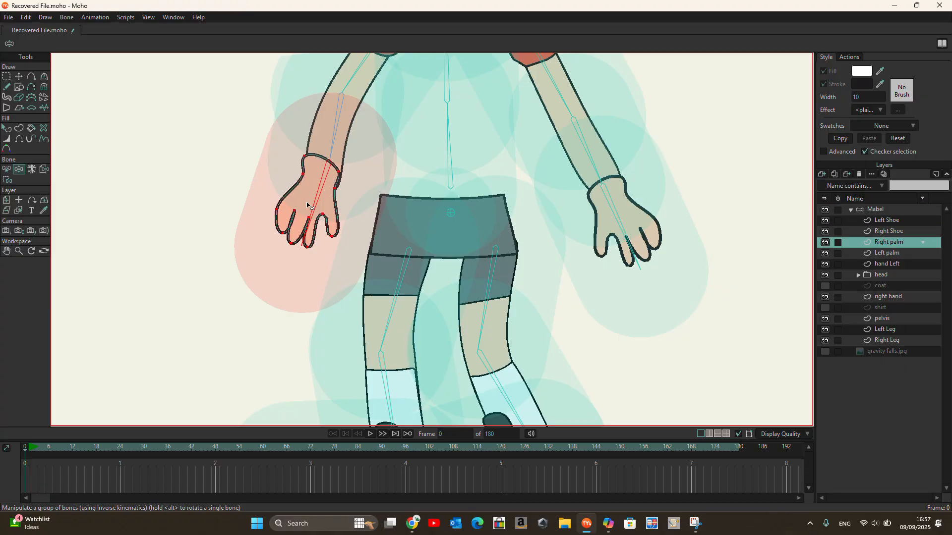
click(68, 18)
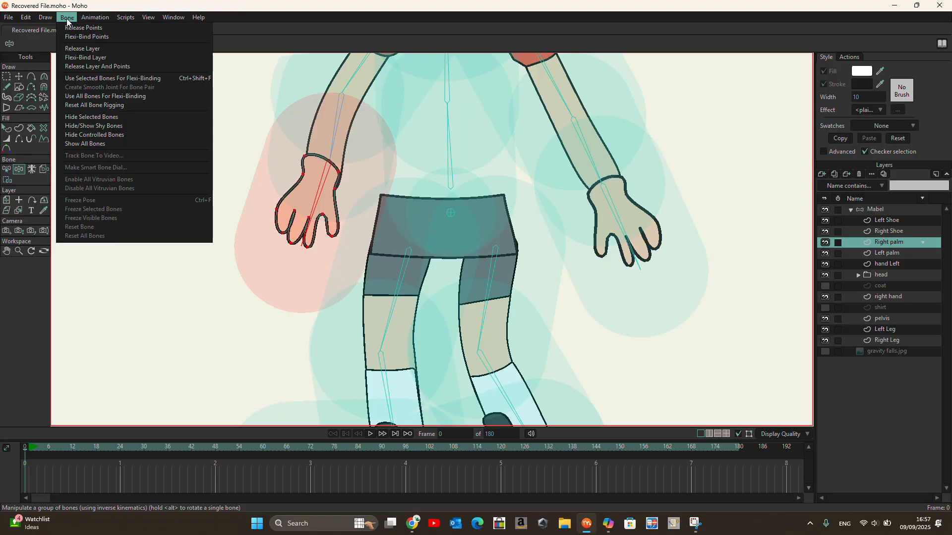
click(104, 80)
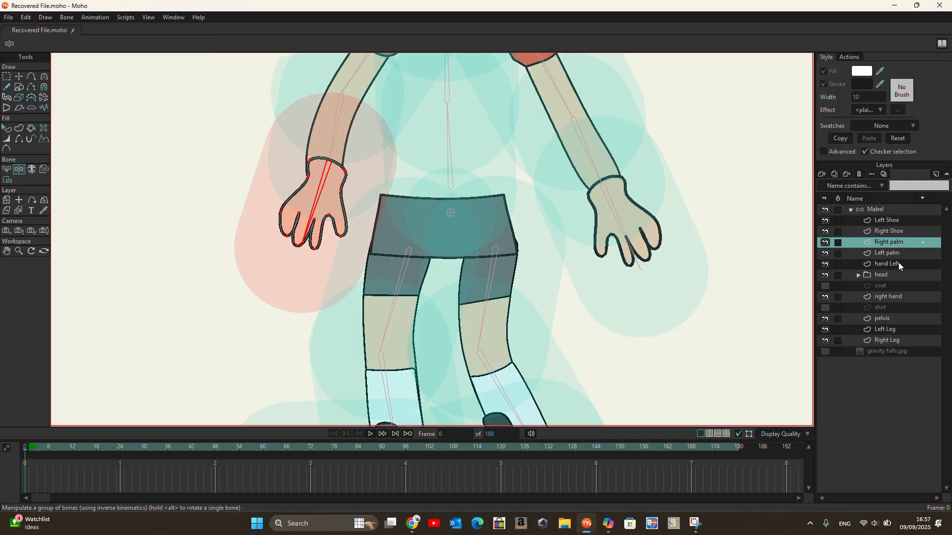
click(885, 210)
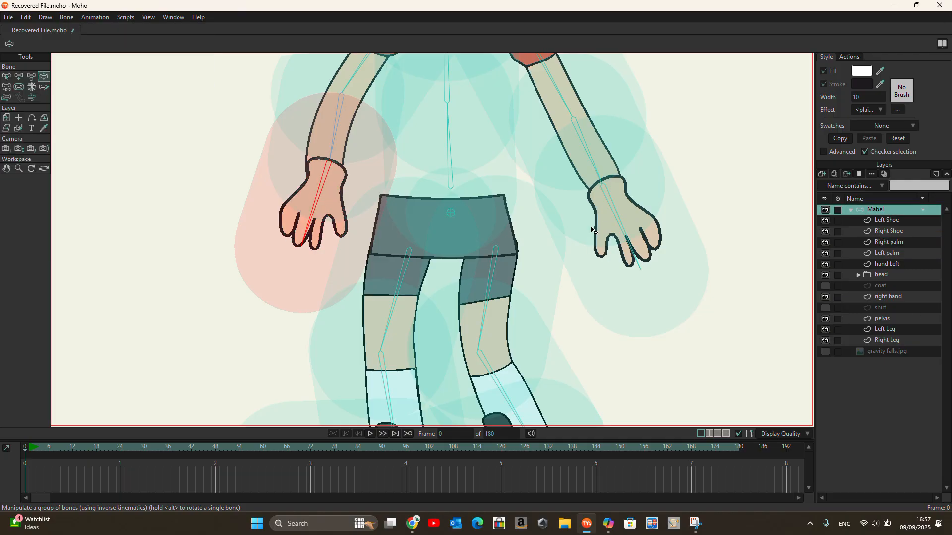
- Use only the left hand bone for the Left palm layer's flexi-binding
click(616, 216)
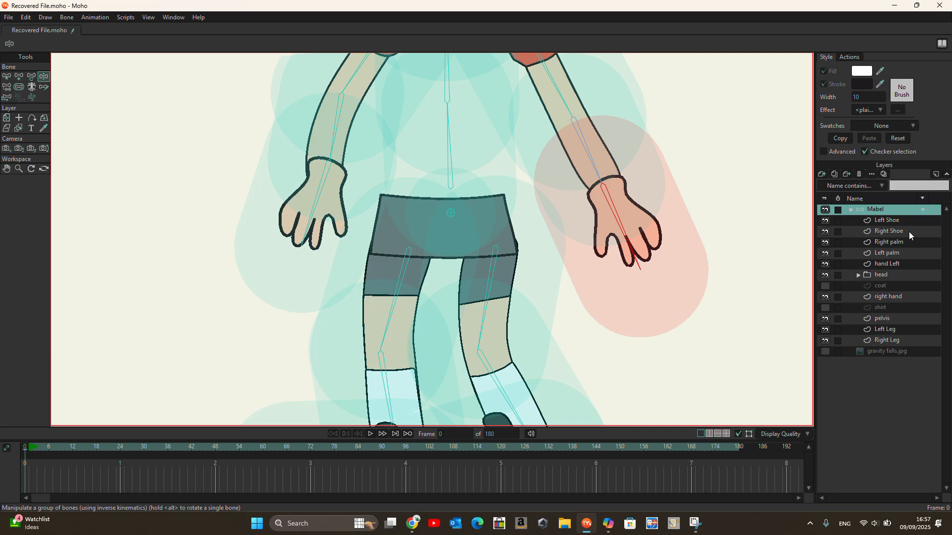
click(897, 253)
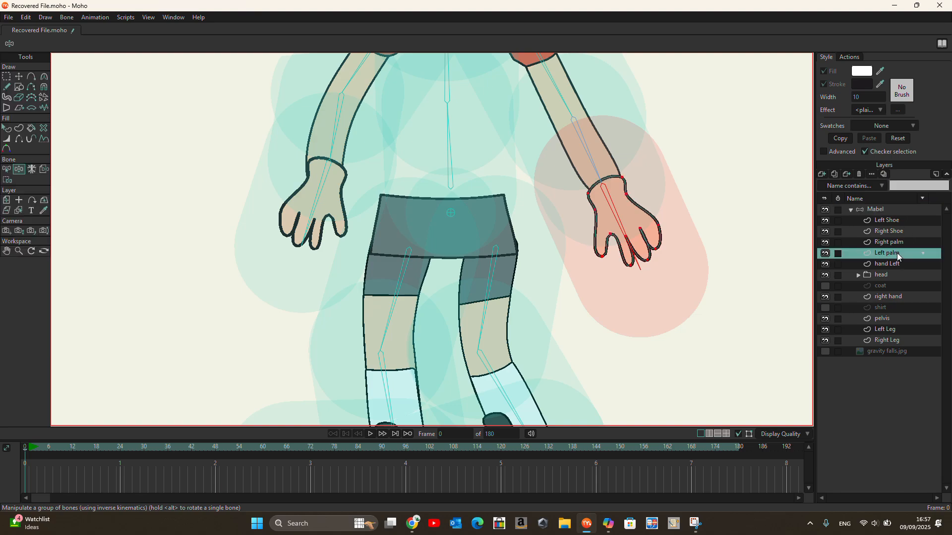
click(68, 16)
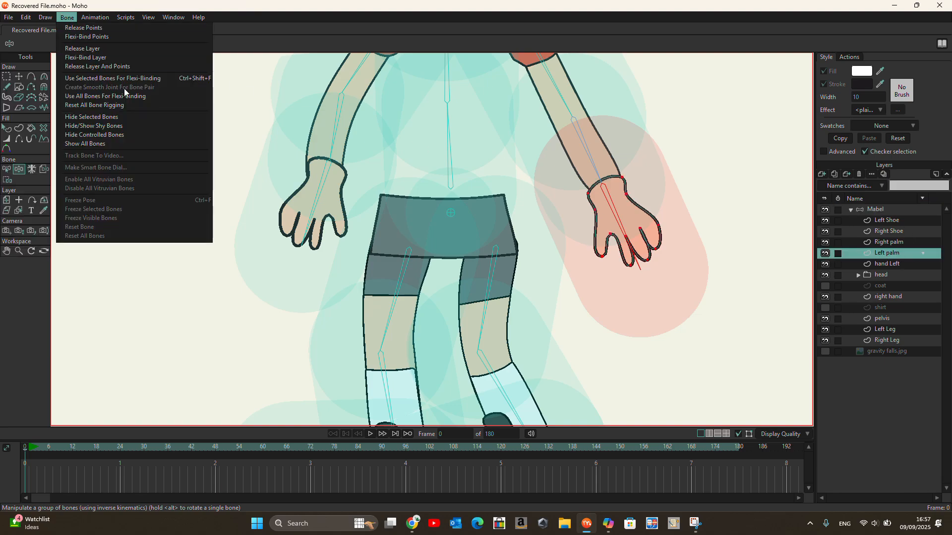
click(140, 78)
- Show the shirt and coat layers again
scroll(238, 204, down, 2)
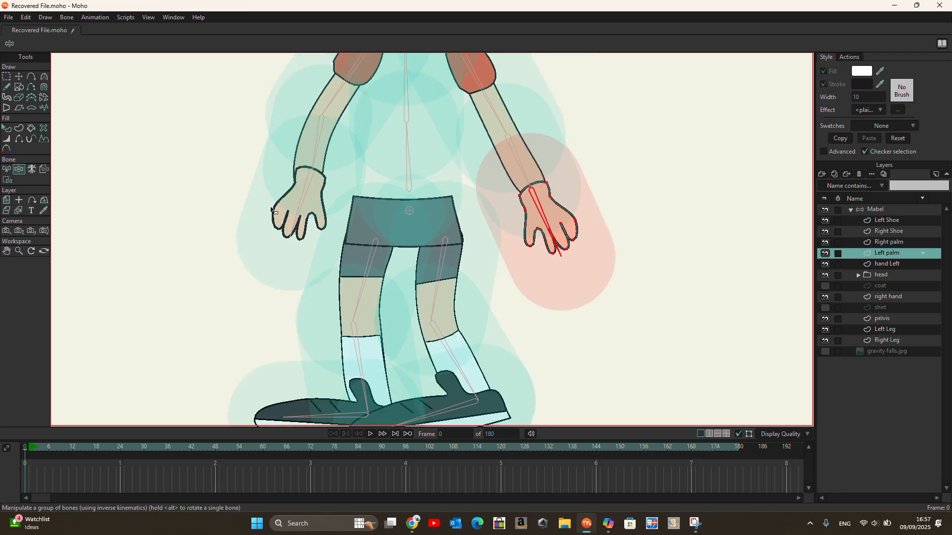
click(825, 307)
click(825, 287)
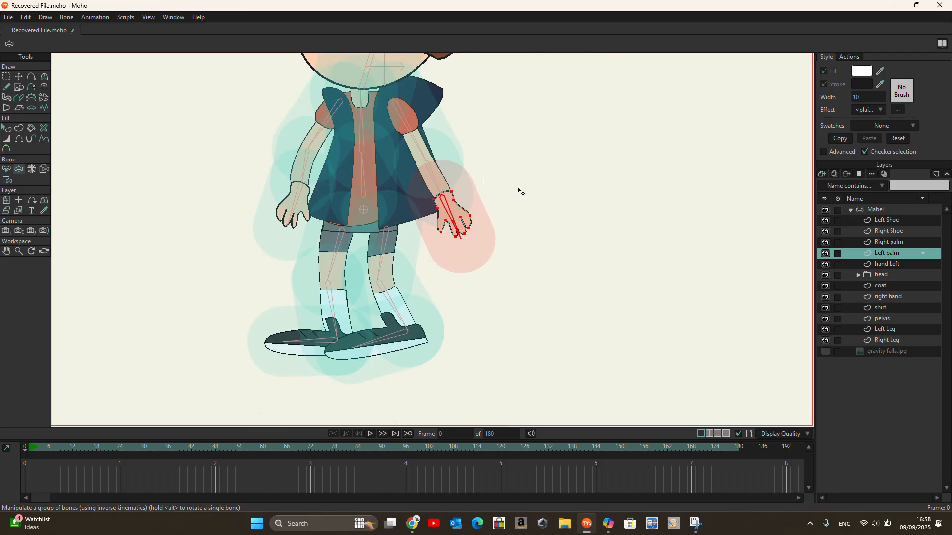
- Test the full rig by moving the arm, torso and leg bones with Manipulate Bones
scroll(484, 183, down, 3)
scroll(446, 164, up, 3)
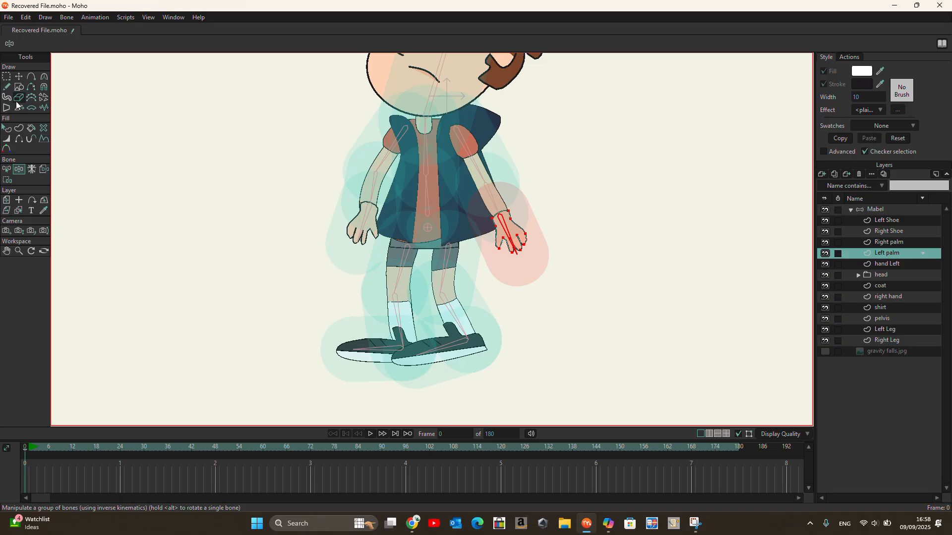
drag(483, 183, 494, 176)
click(393, 151)
drag(394, 155, 336, 191)
drag(424, 149, 415, 153)
click(423, 195)
mouse_move(424, 195)
mouse_down()
mouse_move(404, 196)
mouse_move(425, 186)
mouse_move(420, 179)
mouse_up()
drag(405, 263, 448, 269)
scroll(411, 243, down, 1)
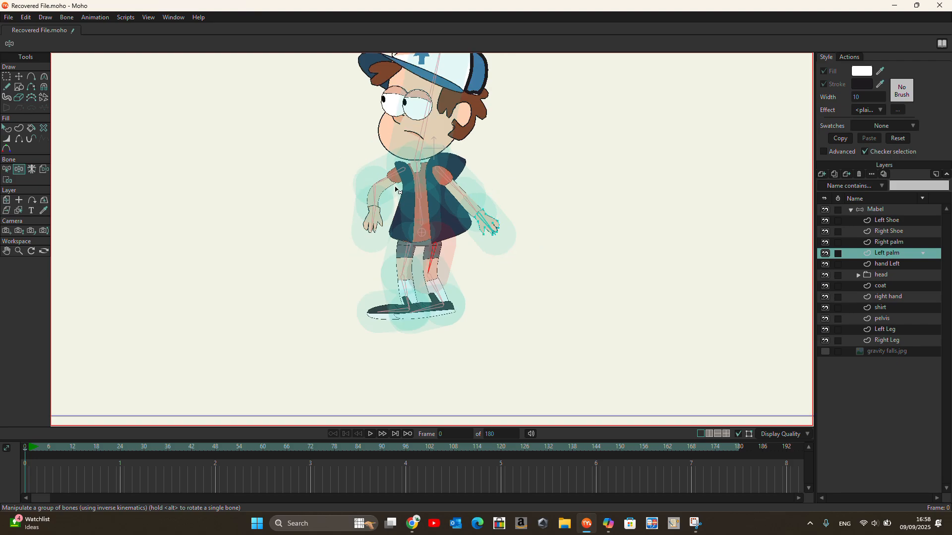
scroll(399, 192, up, 2)
click(665, 310)
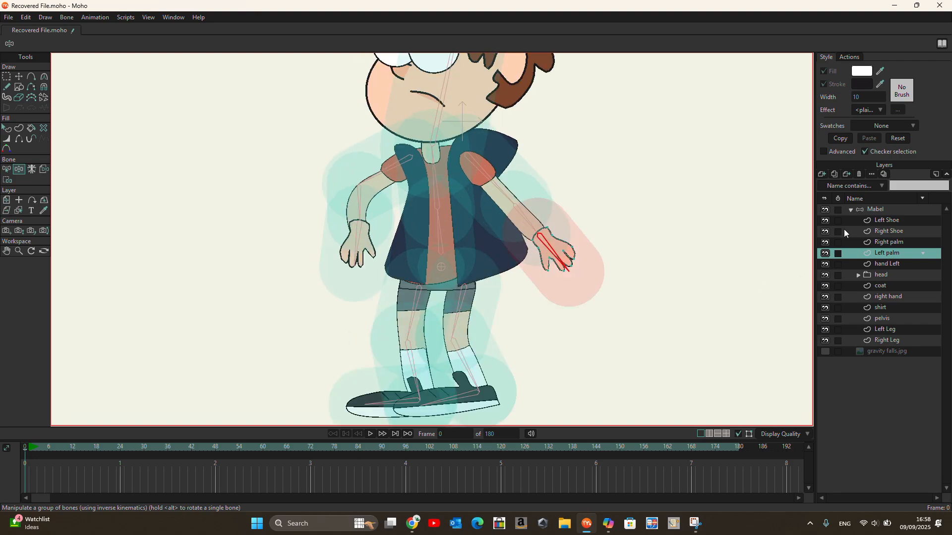
- Bind the forearm points of the right hand layer to forearm bone B6
click(869, 209)
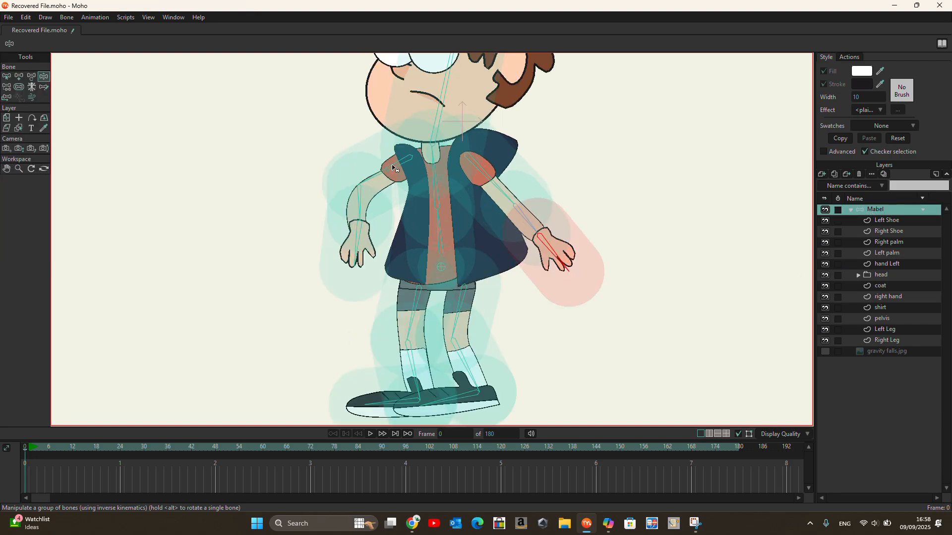
click(7, 77)
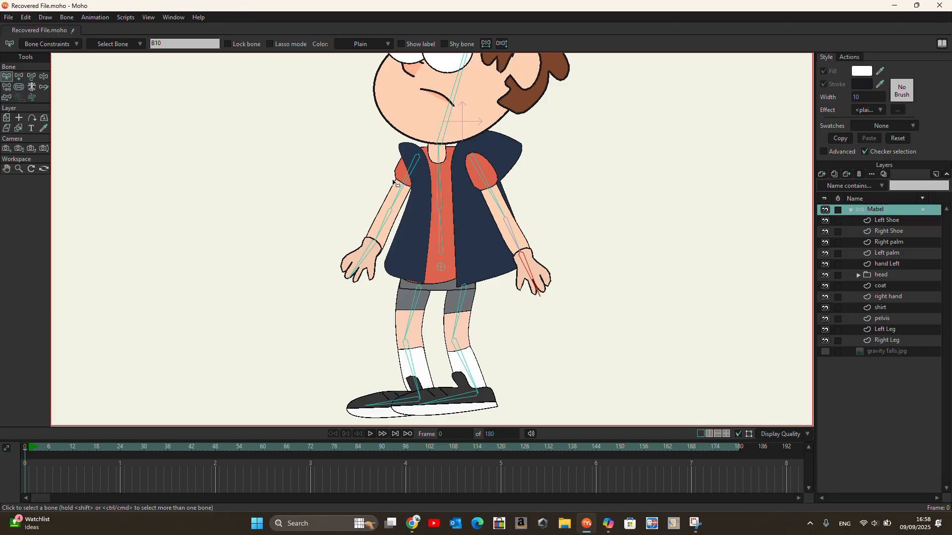
scroll(379, 235, up, 2)
click(384, 221)
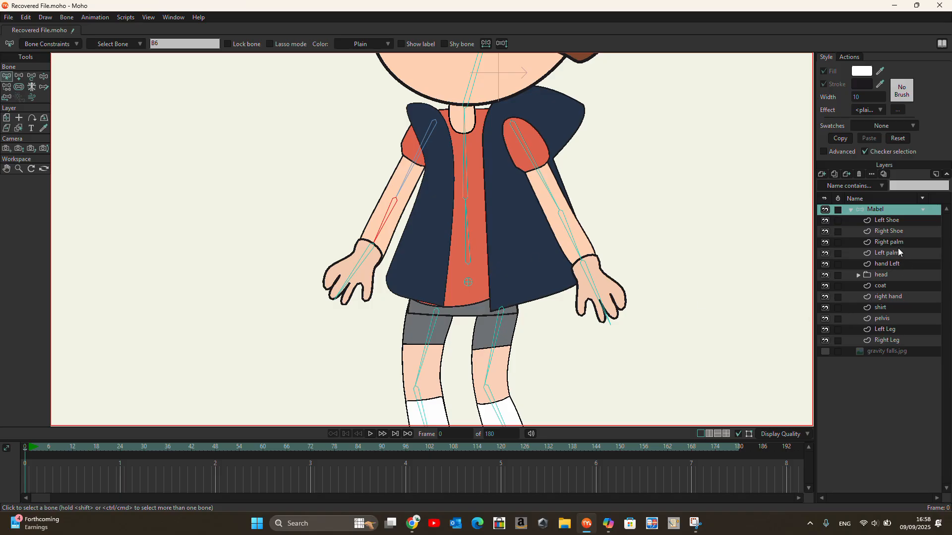
click(895, 297)
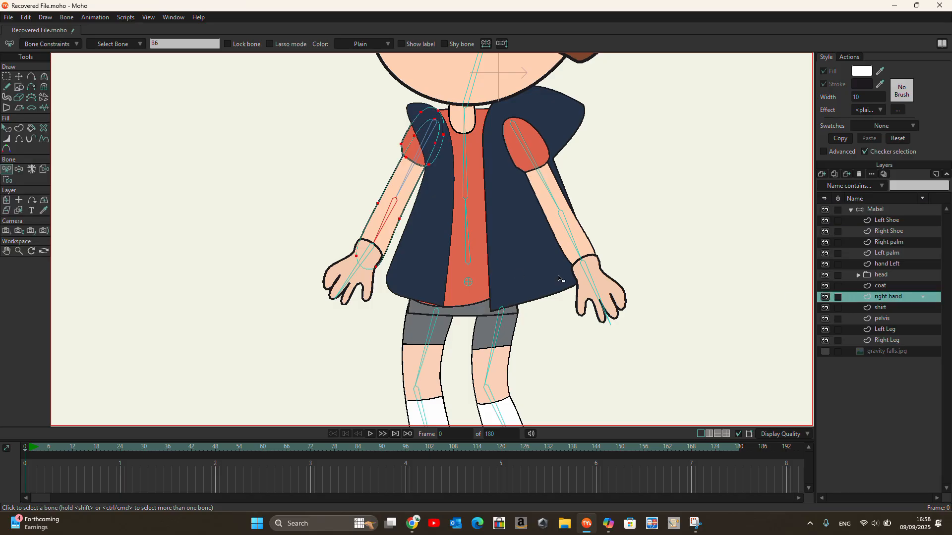
click(6, 180)
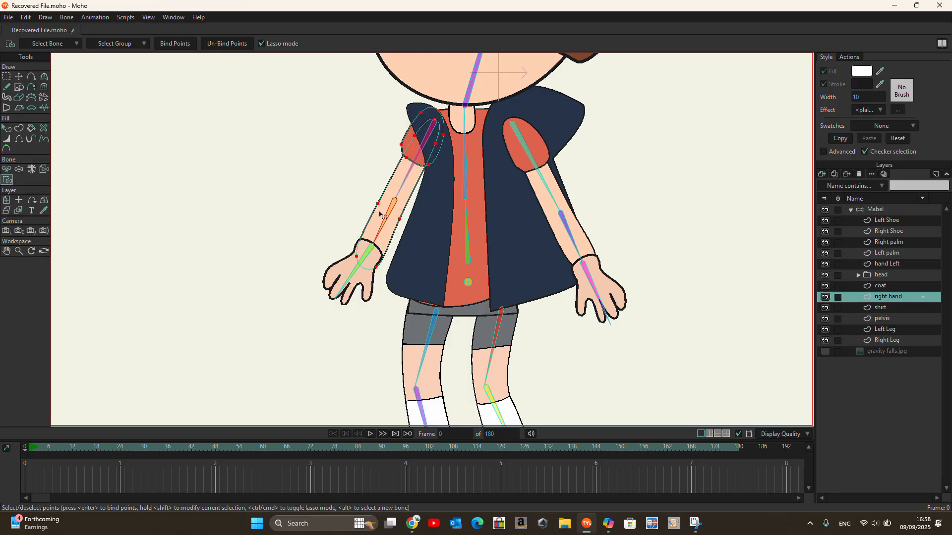
mouse_move(364, 198)
mouse_down()
mouse_move(416, 201)
mouse_move(386, 281)
mouse_move(359, 279)
mouse_move(336, 250)
mouse_move(366, 200)
mouse_up()
click(177, 44)
- Bind the sleeve and upper-arm points of the right hand layer to bone B5 and test the arm's bending
click(6, 169)
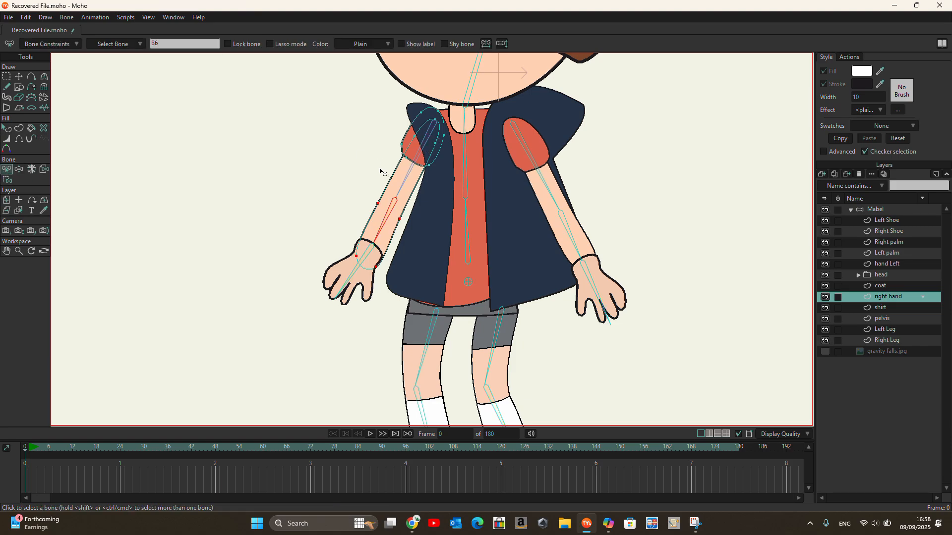
click(409, 179)
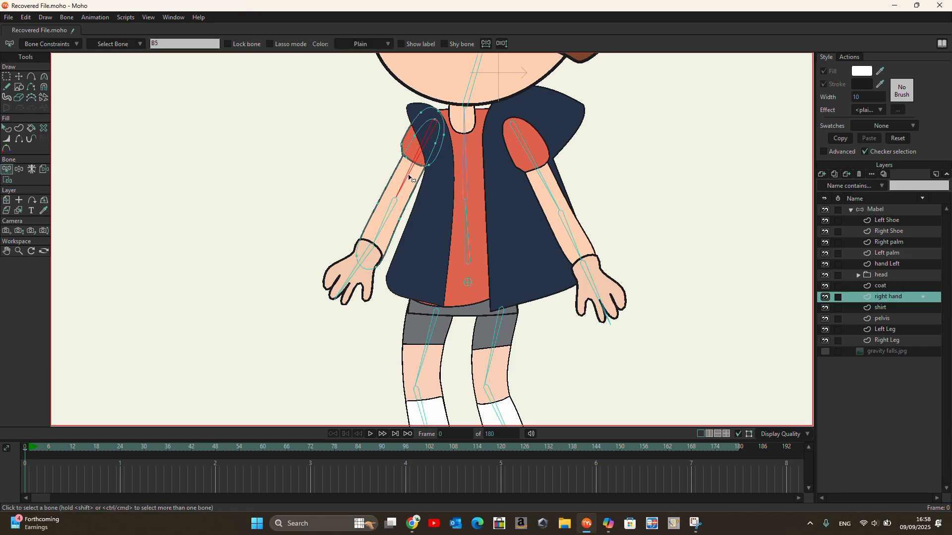
click(7, 180)
mouse_move(422, 106)
mouse_down()
mouse_move(387, 144)
mouse_move(404, 185)
mouse_move(443, 173)
mouse_move(459, 118)
mouse_move(425, 104)
mouse_move(408, 111)
mouse_up()
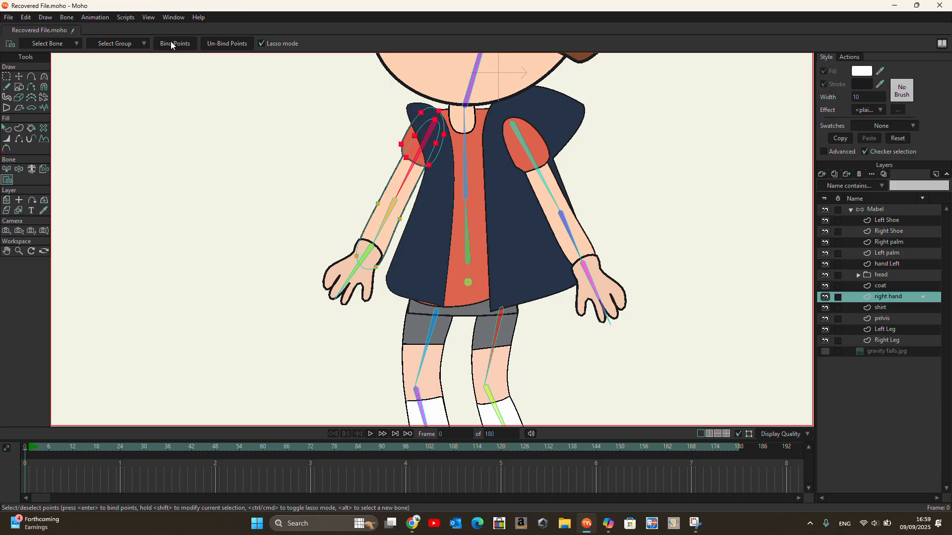
click(23, 171)
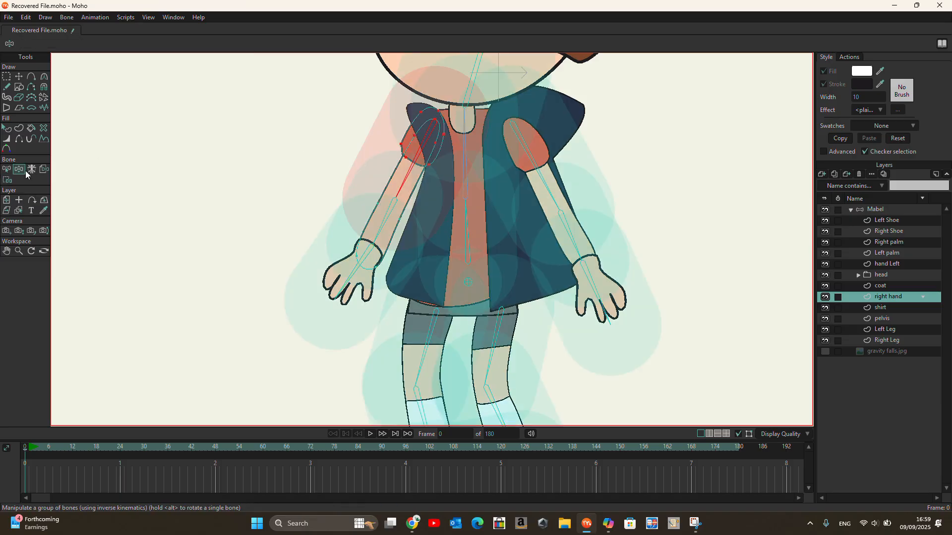
drag(349, 227, 372, 253)
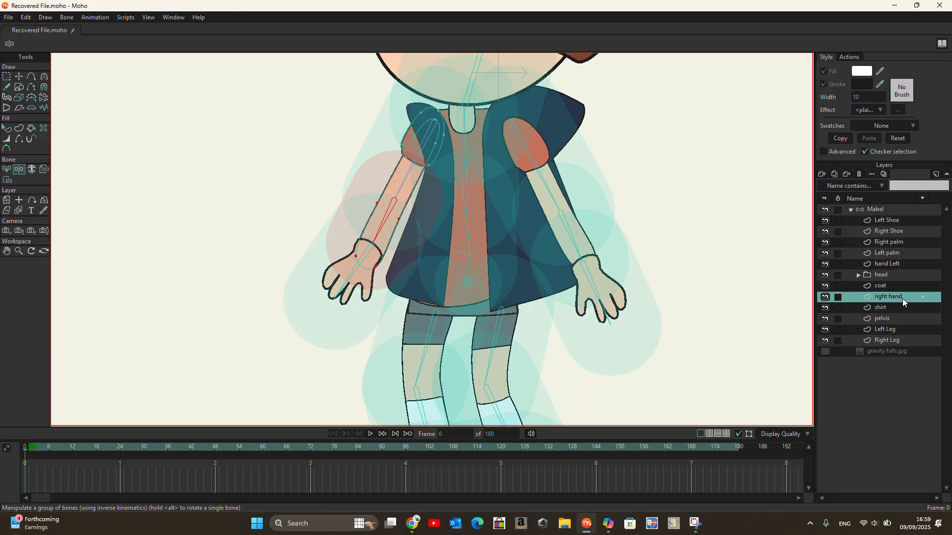
- Bind the forearm points of the hand Left layer to forearm bone B9
click(896, 263)
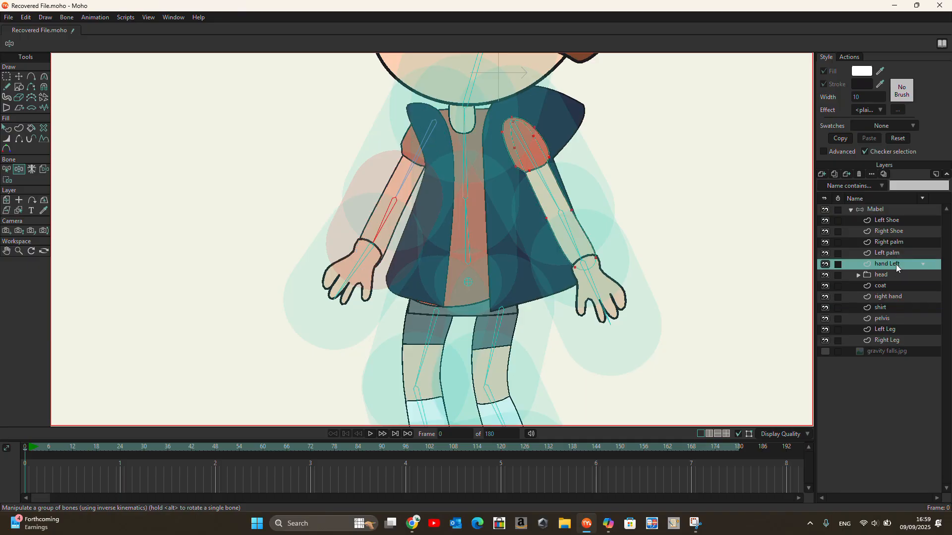
scroll(535, 253, down, 1)
scroll(589, 261, up, 1)
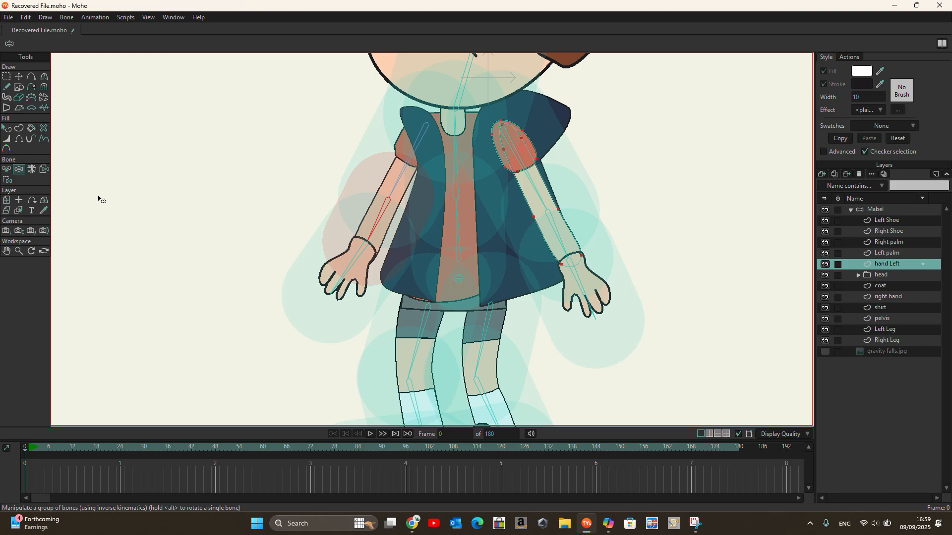
click(6, 169)
click(563, 248)
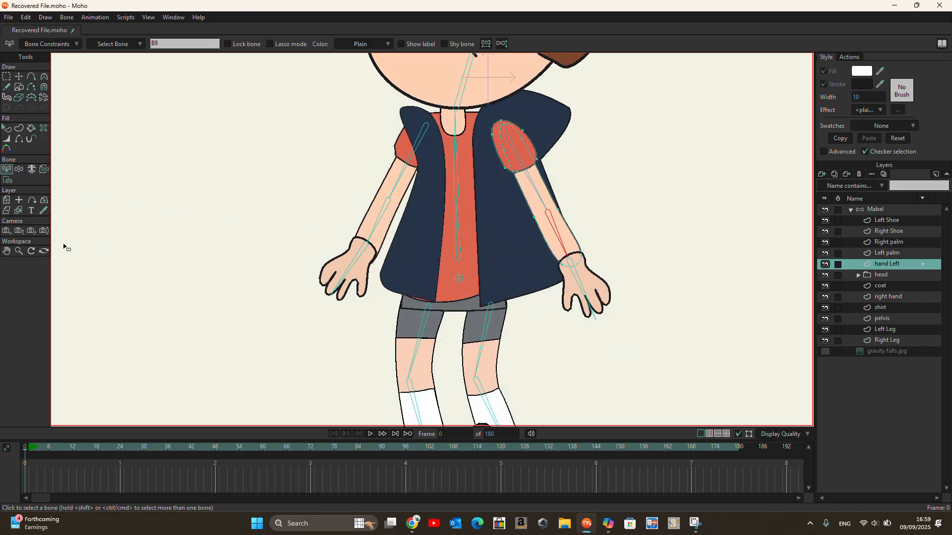
click(6, 180)
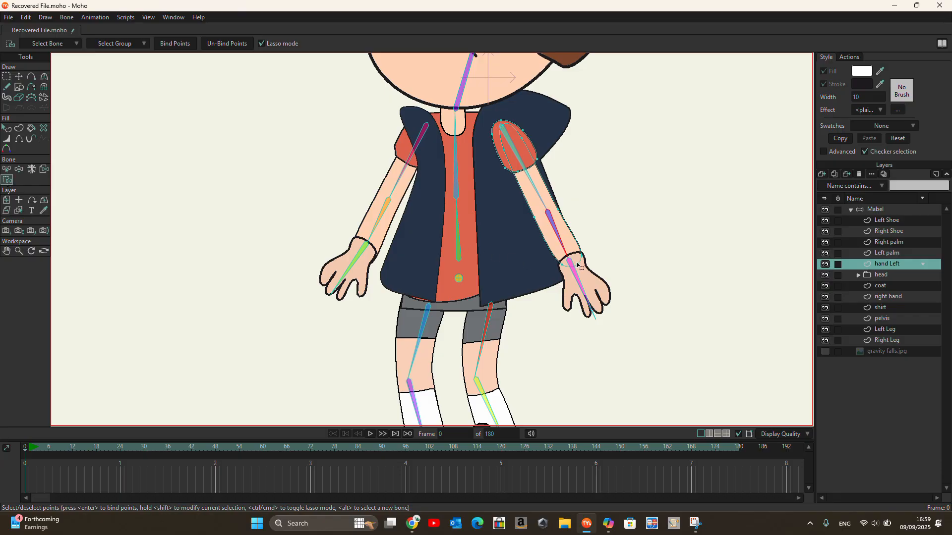
mouse_move(602, 257)
mouse_down()
mouse_move(566, 280)
mouse_move(532, 260)
mouse_move(521, 223)
mouse_move(534, 202)
mouse_move(580, 192)
mouse_move(606, 228)
mouse_move(601, 258)
mouse_up()
click(174, 43)
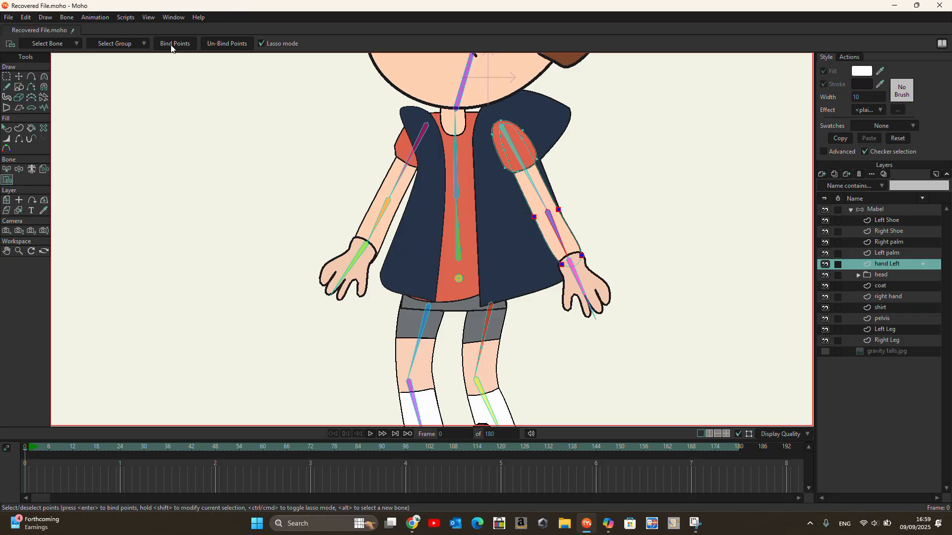
- Bind the sleeve and upper-arm points of the hand Left layer to the left upper-arm bone
click(6, 169)
click(537, 191)
click(7, 180)
mouse_move(515, 120)
mouse_down()
mouse_move(507, 119)
mouse_move(505, 182)
mouse_move(519, 205)
mouse_move(570, 167)
mouse_move(535, 124)
mouse_move(501, 119)
mouse_up()
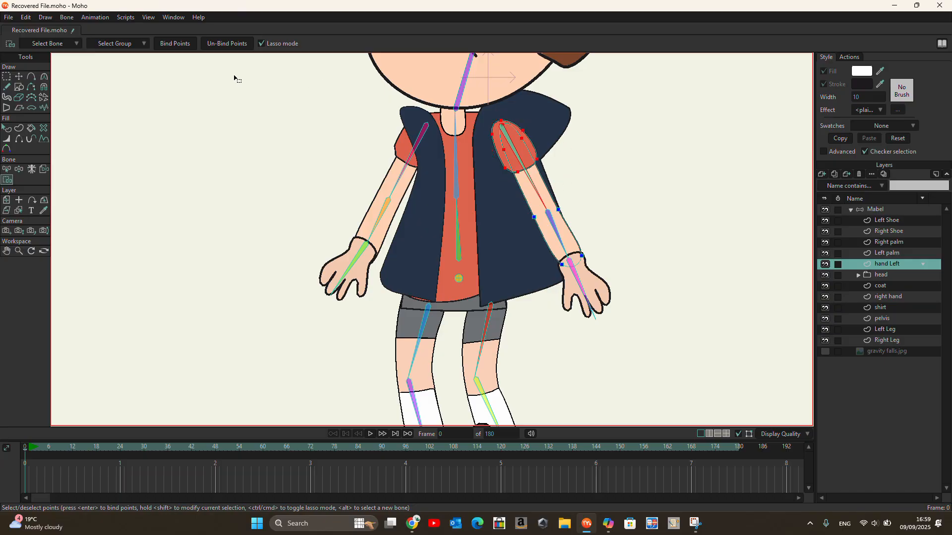
click(168, 44)
- Test the left arm's point binding by bending its forearm and upper-arm bones with Manipulate Bones
click(19, 170)
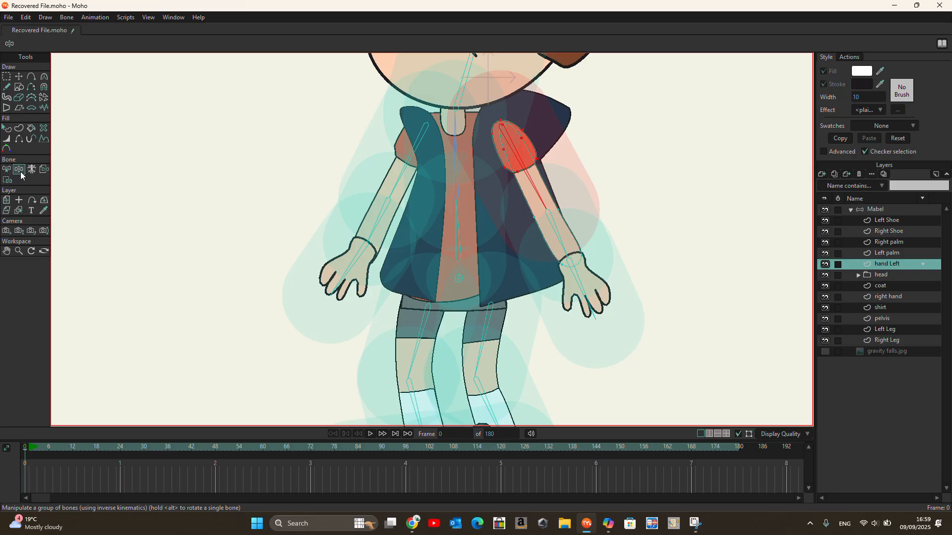
drag(566, 229, 544, 257)
scroll(544, 258, down, 3)
drag(480, 205, 529, 231)
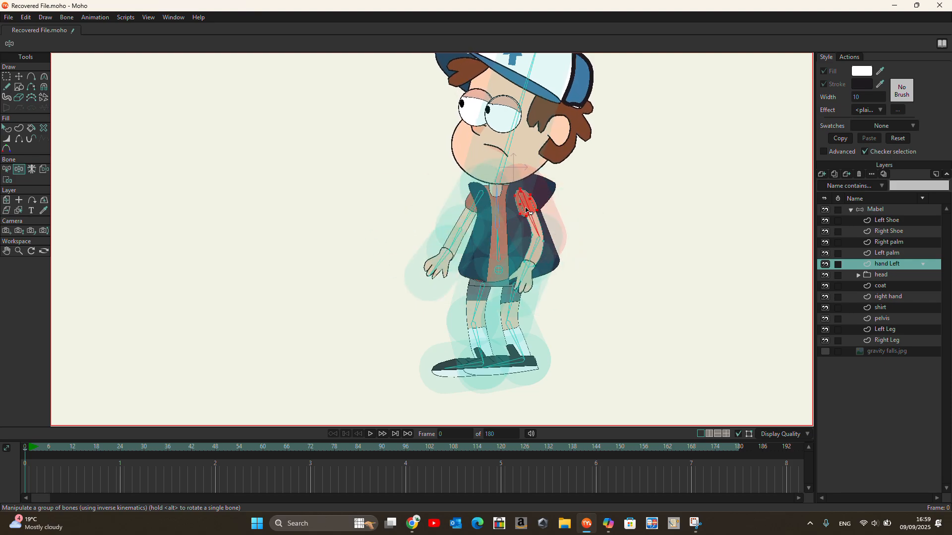
scroll(476, 179, down, 3)
scroll(506, 106, up, 2)
scroll(507, 105, up, 1)
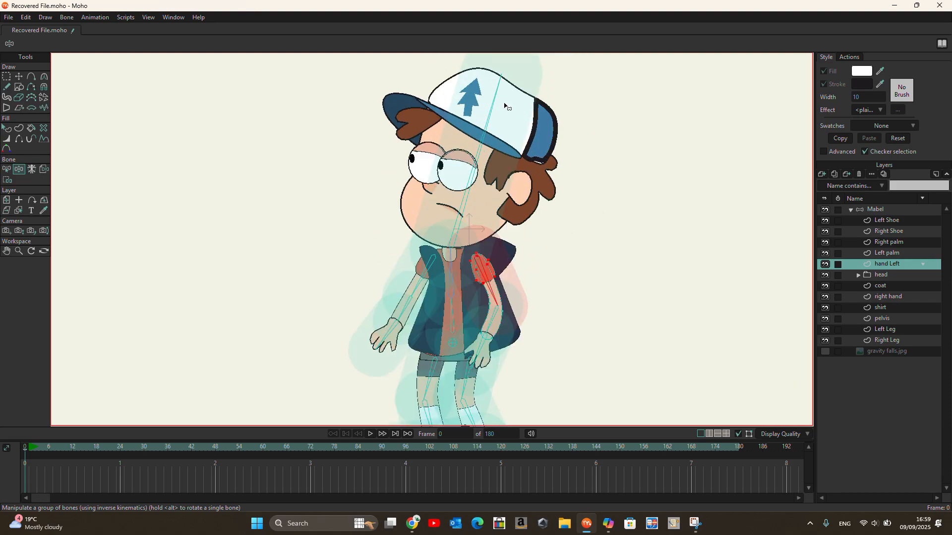
- Bind the whole head group layer to the head bone with Bind Layer
click(887, 275)
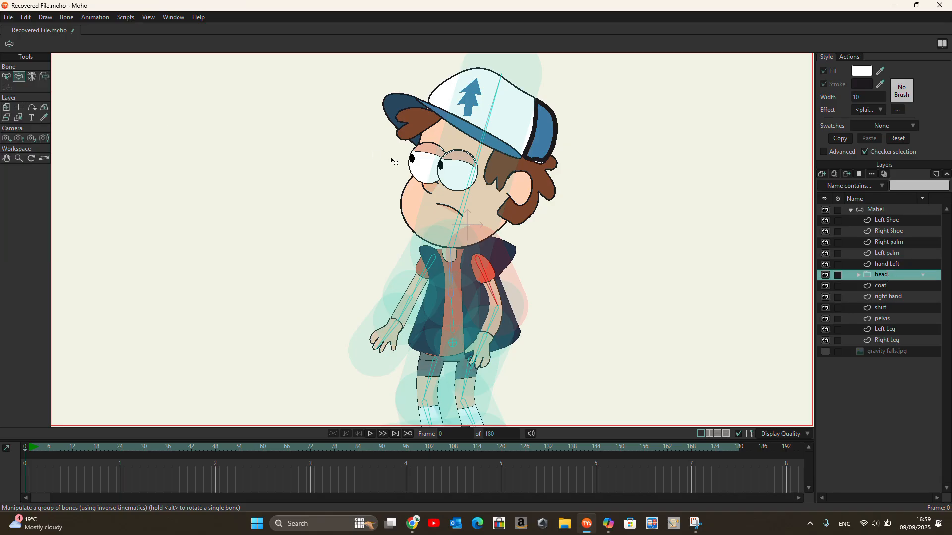
click(478, 163)
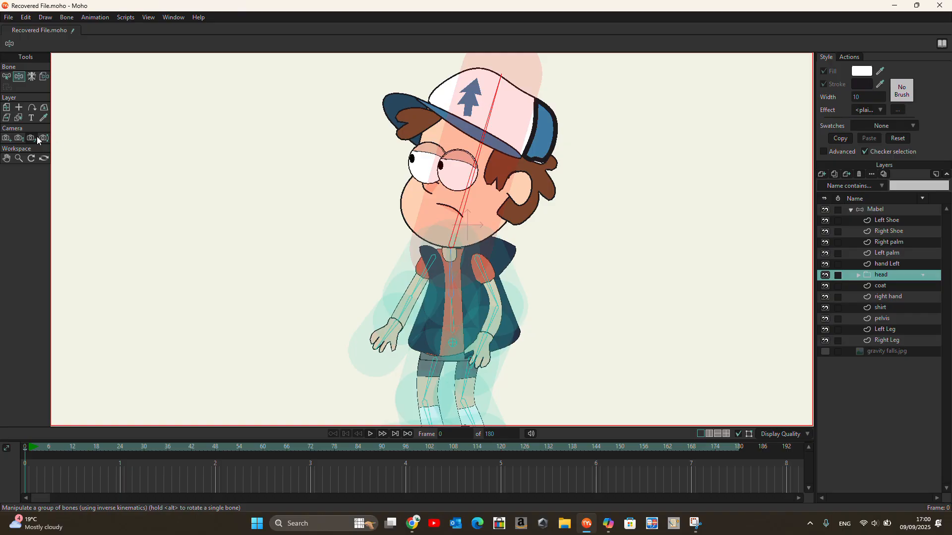
click(44, 78)
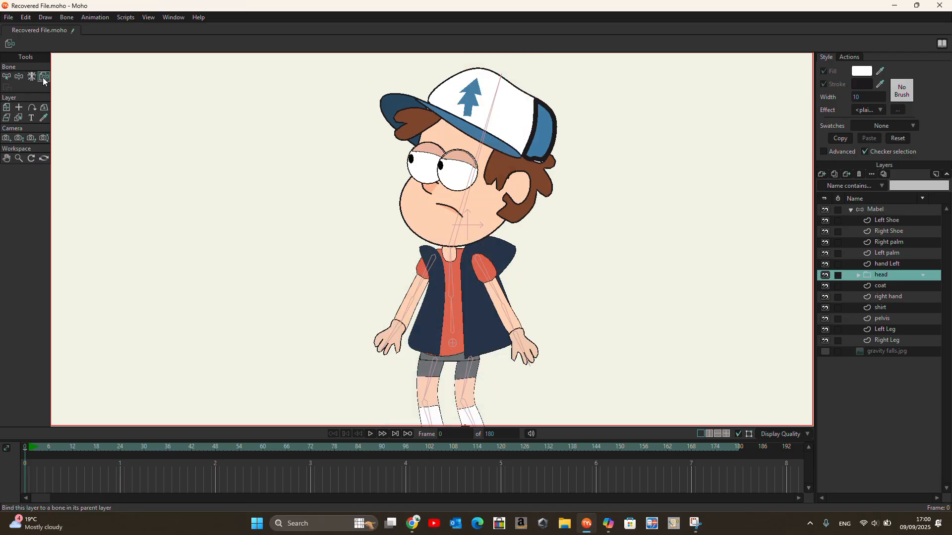
scroll(487, 166, down, 2)
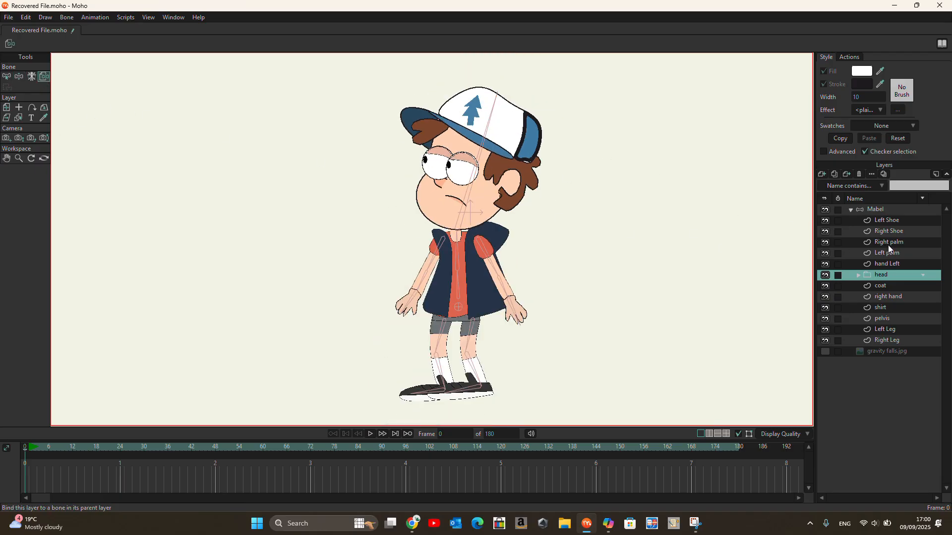
- Return to the Mabel group and test the head and both arms with Manipulate Bones
click(875, 210)
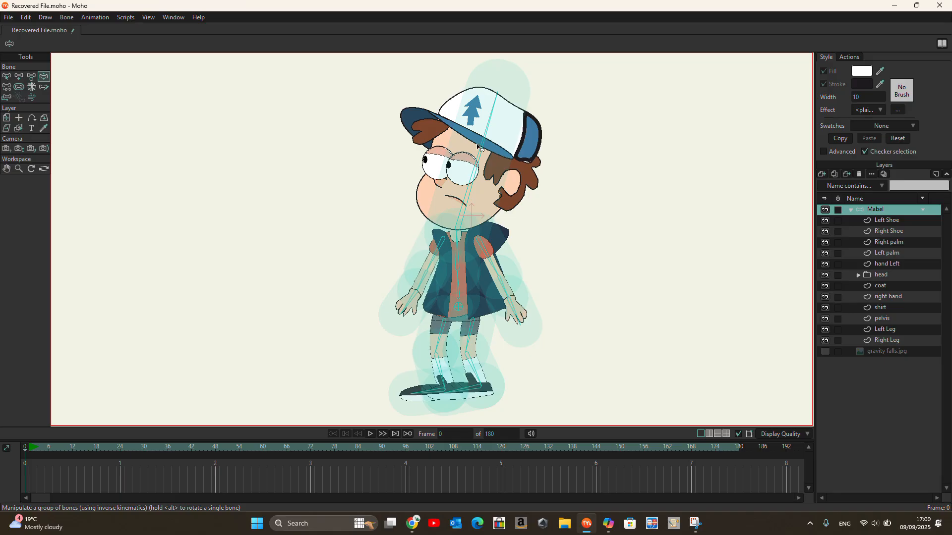
drag(463, 138, 457, 134)
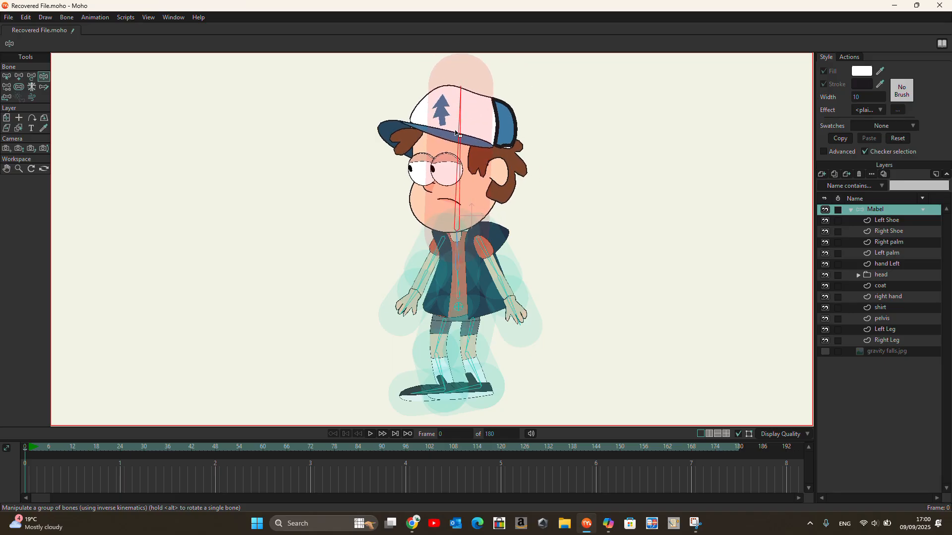
drag(479, 262, 503, 273)
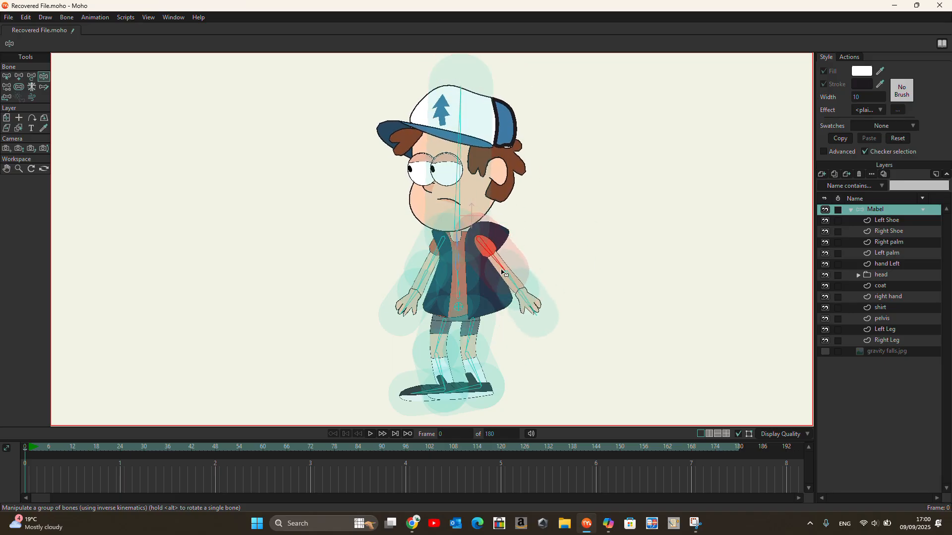
mouse_move(427, 266)
mouse_down()
mouse_move(406, 253)
mouse_move(421, 268)
mouse_move(429, 259)
mouse_up()
scroll(464, 188, down, 2)
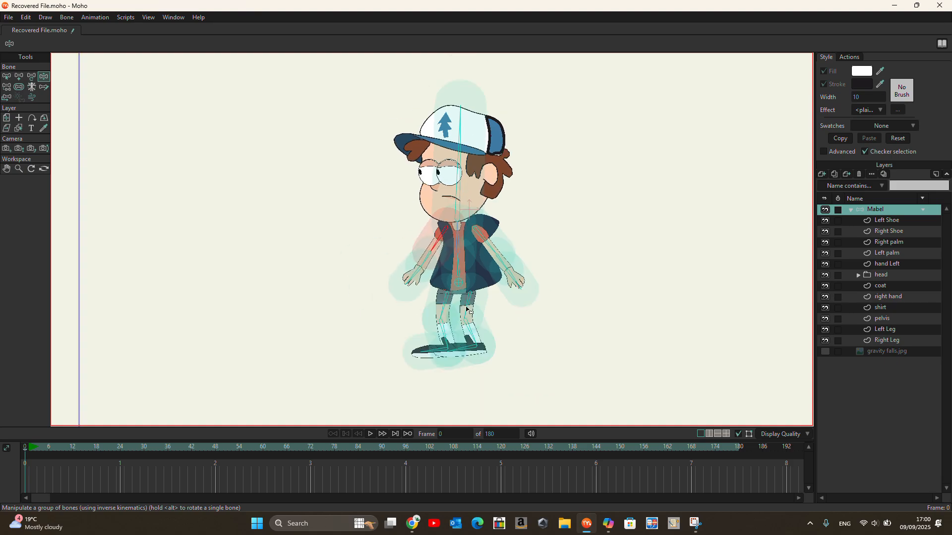
- Reduce the head bone's influence area in the Mabel group by setting its bone strength to 0.20
scroll(468, 309, up, 3)
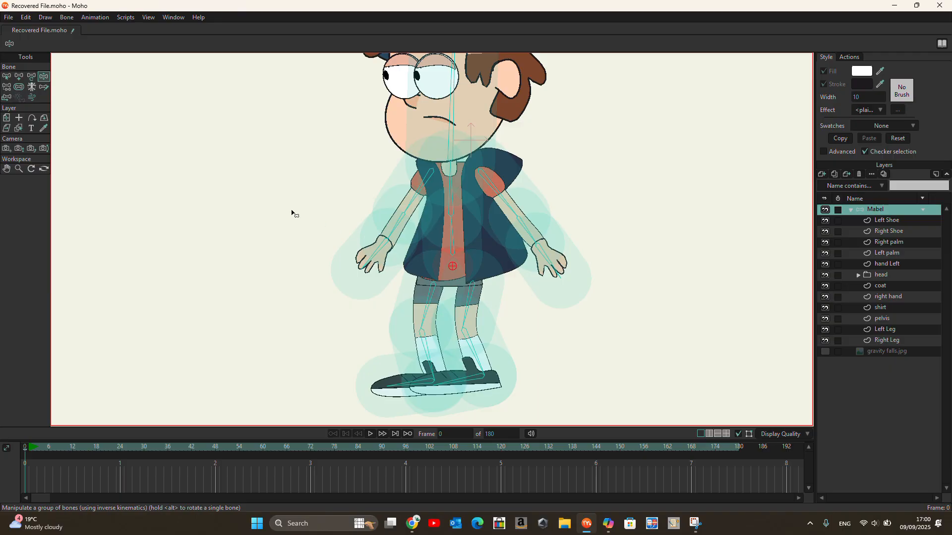
click(6, 77)
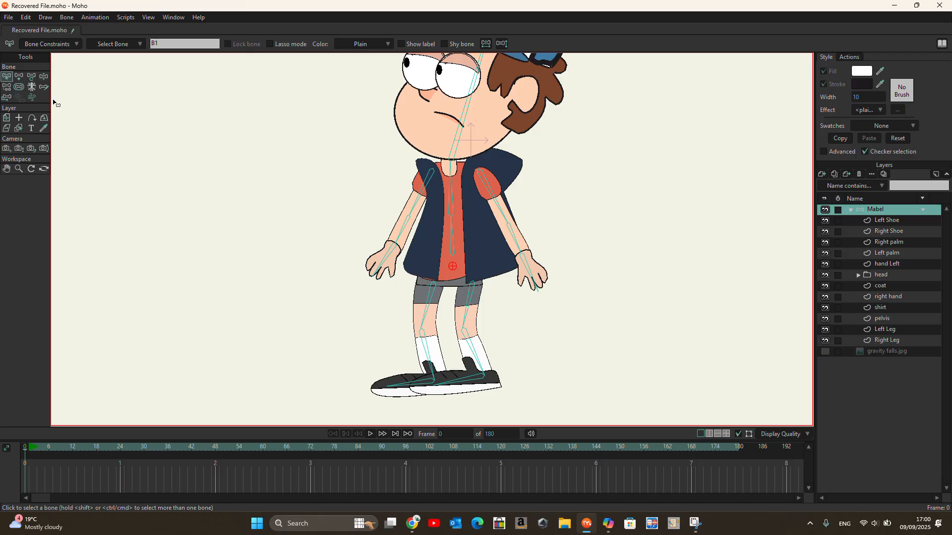
click(20, 88)
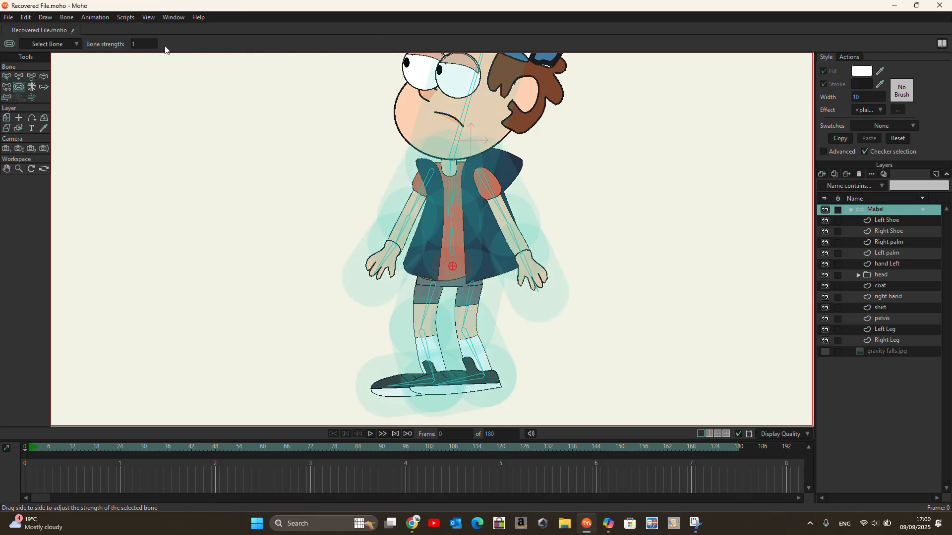
drag(147, 46, 126, 53)
click(457, 119)
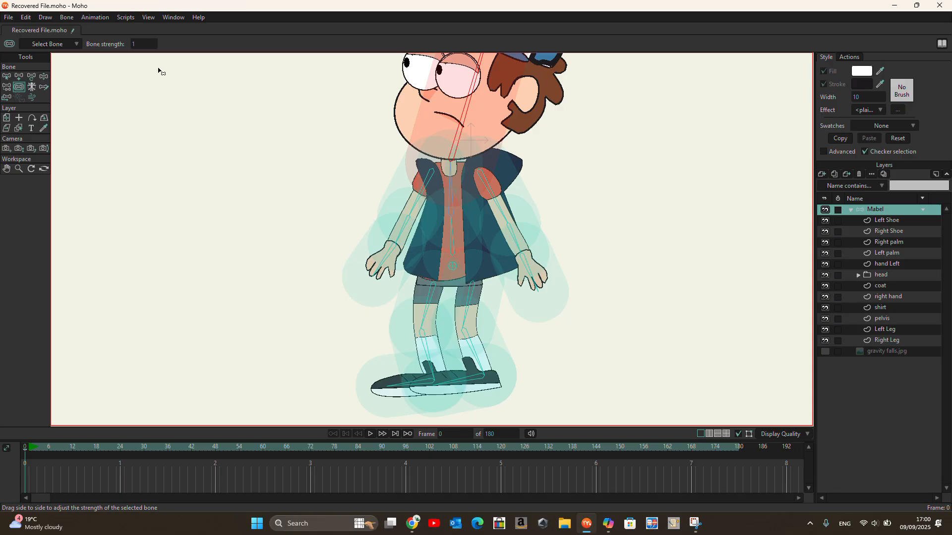
drag(148, 45, 117, 54)
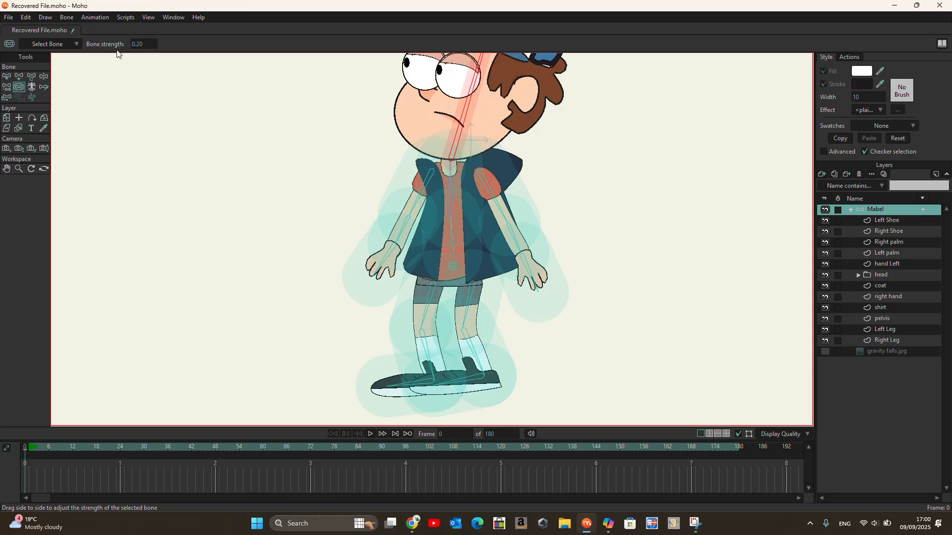
- Reduce the bone strength along the arm on the drawing's left: upper arm to about 0.31, forearm and palm to 0.30
click(423, 179)
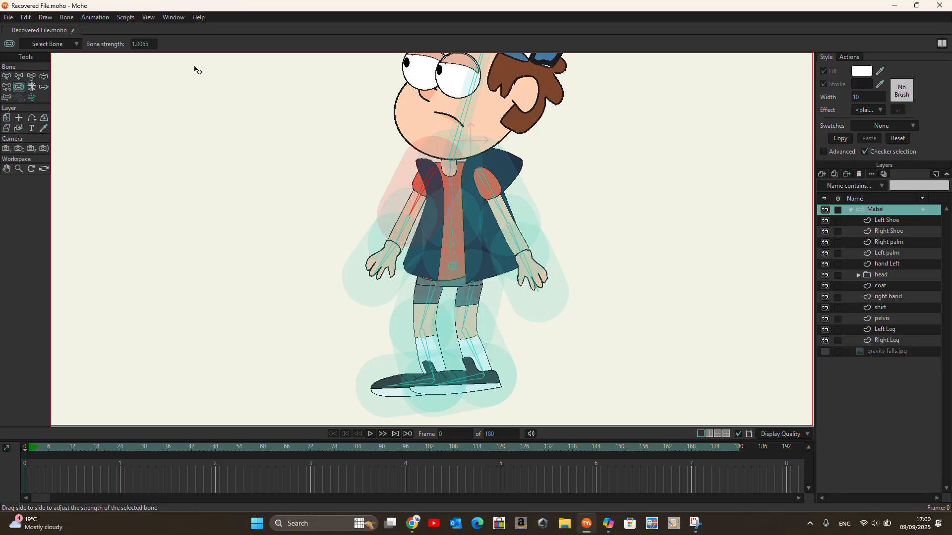
drag(141, 46, 121, 48)
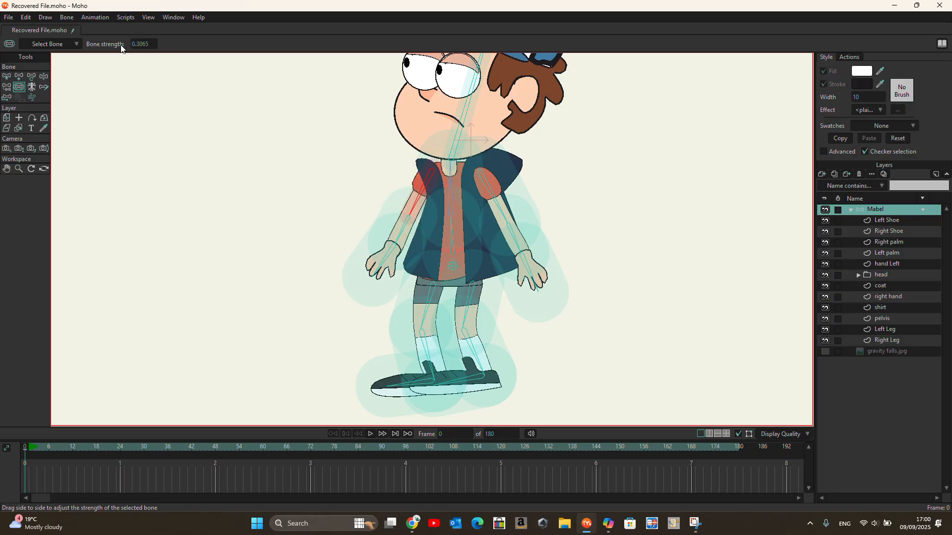
click(399, 230)
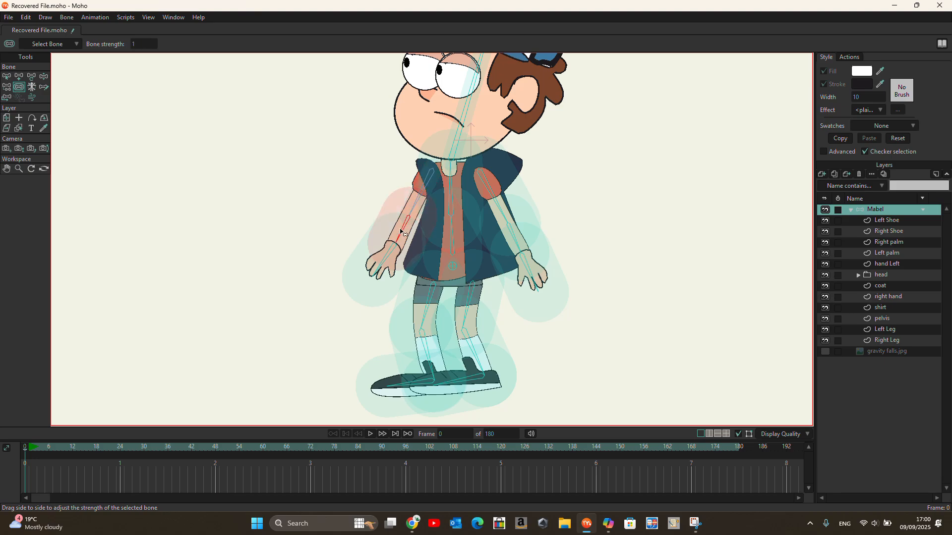
drag(145, 46, 119, 49)
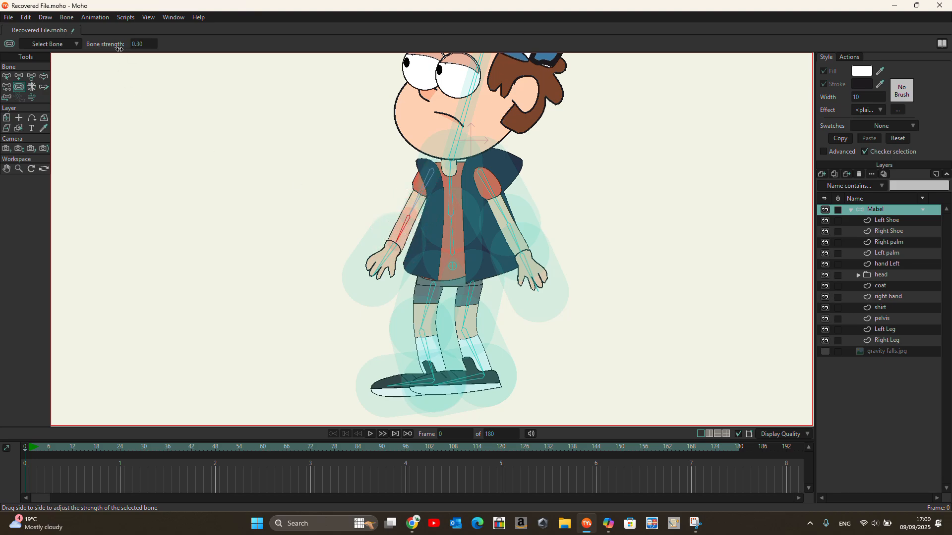
click(385, 263)
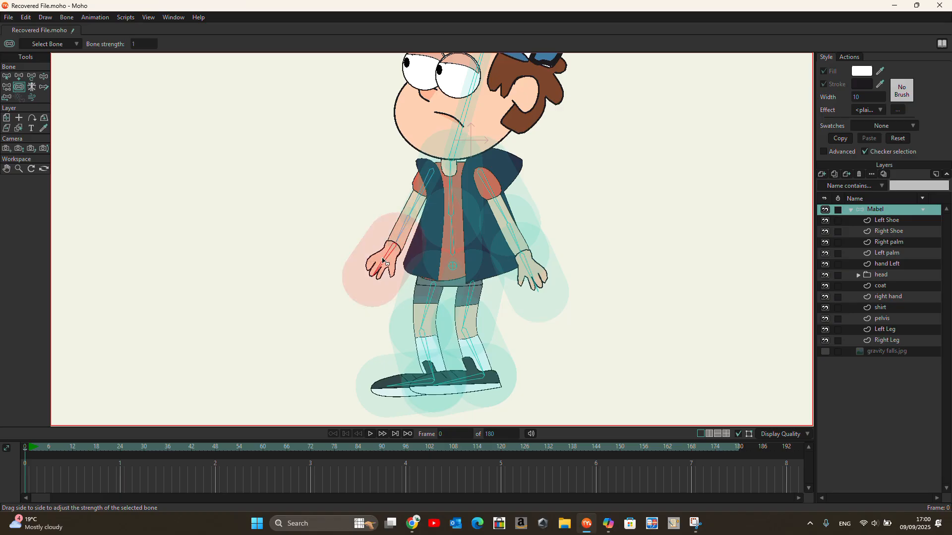
click(144, 44)
key(Return)
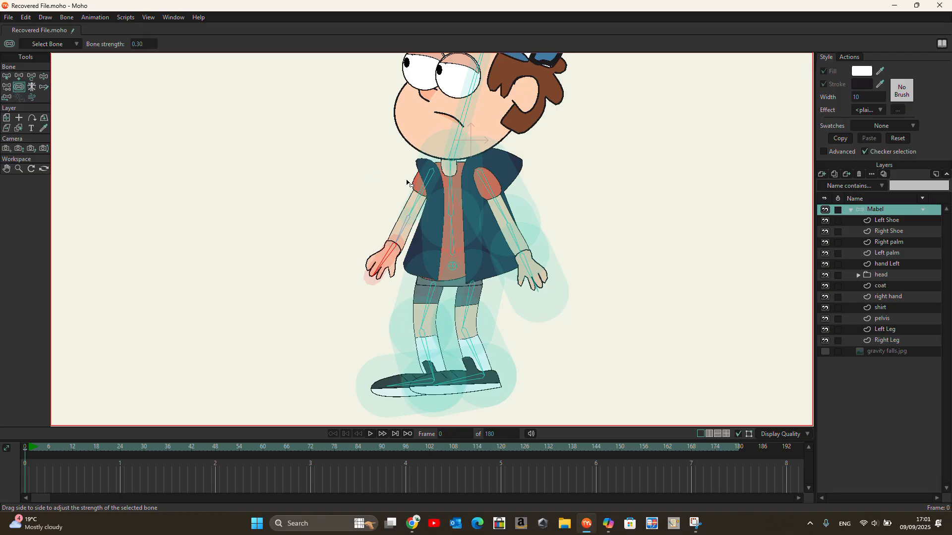
- Shrink the bone strength along the arm on the drawing's right, with the forearm at about 0.17 and the palm at about 0.24
click(506, 184)
drag(467, 193, 443, 192)
drag(535, 231, 474, 227)
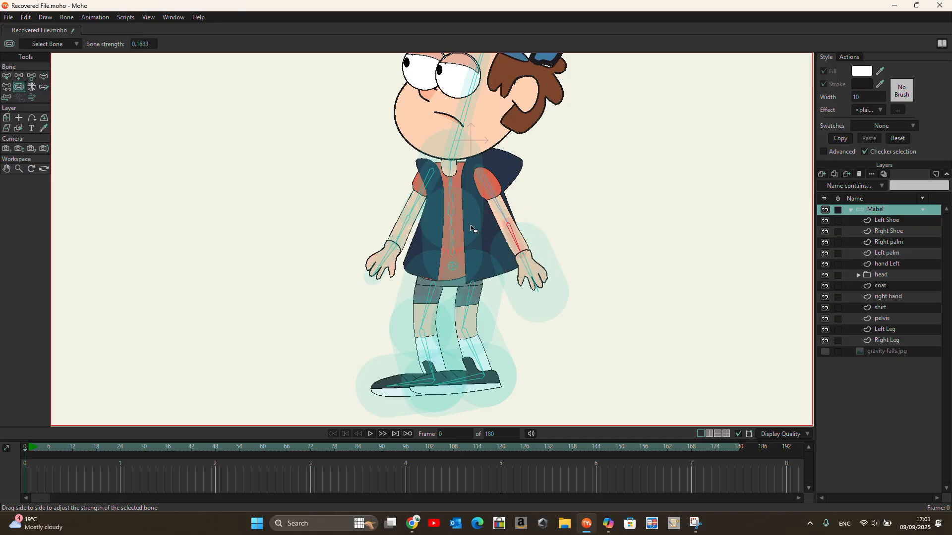
drag(538, 278, 492, 263)
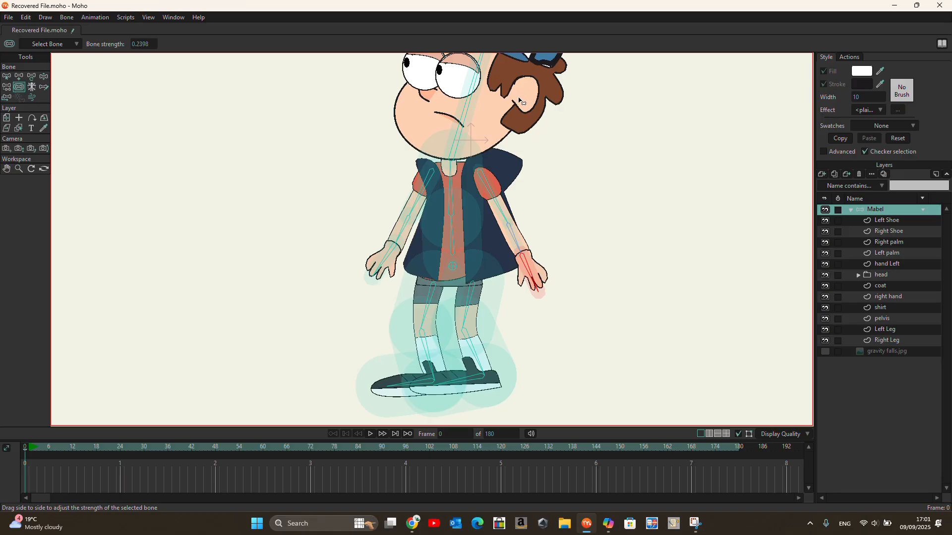
- Shrink the bone strength of the leg on the drawing's right, with the shin at about 0.29 and the foot at about 0.34
drag(486, 301, 493, 347)
click(496, 355)
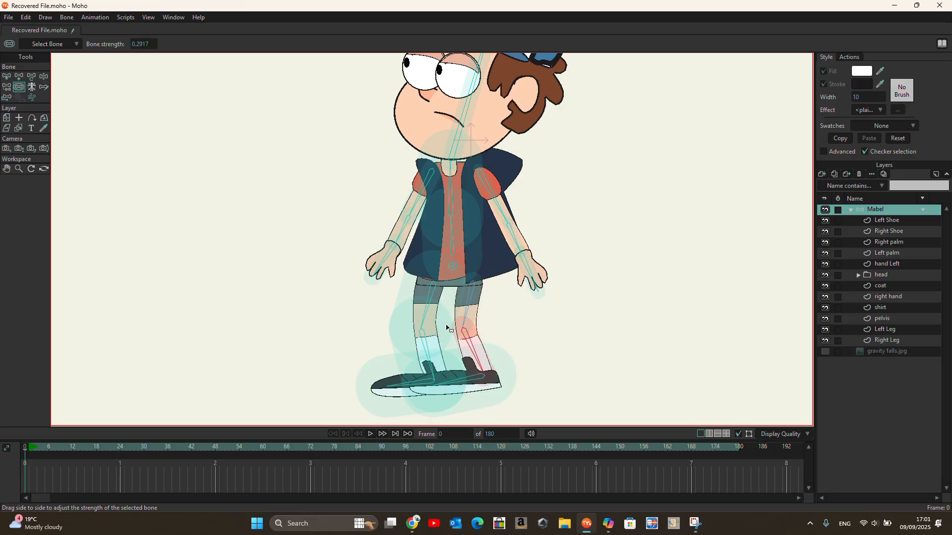
drag(482, 405, 440, 377)
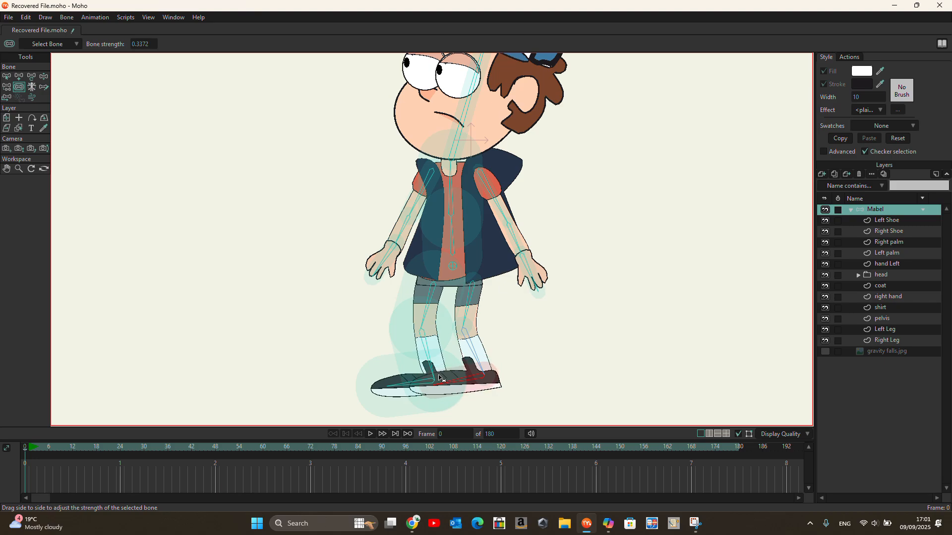
- Shrink the thigh, shin and foot bone strengths of the leg on the drawing's left, with the foot at about 0.40
drag(440, 315, 398, 288)
drag(432, 367, 386, 340)
drag(377, 384, 357, 371)
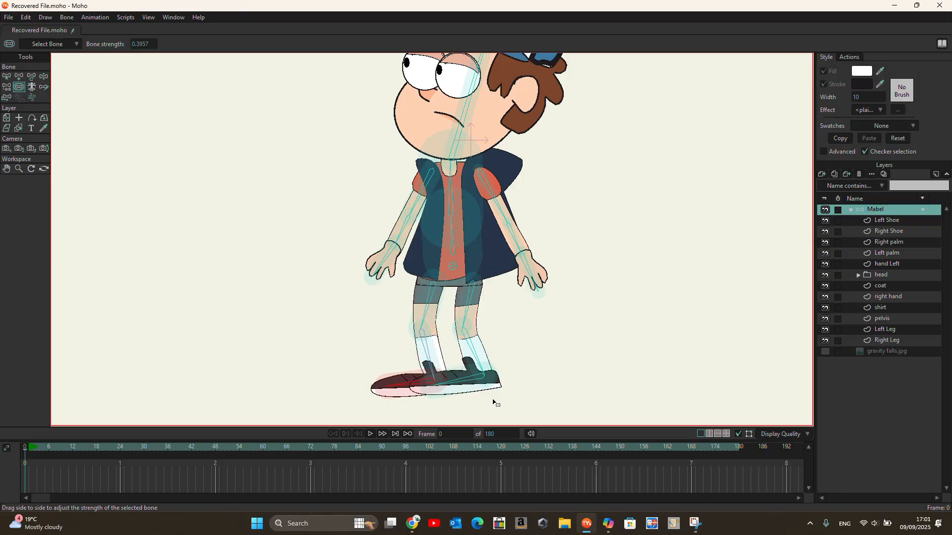
- Reduce the torso bones' strength to about 0.32 for the upper bone and 0.17 for the lower bone
click(472, 214)
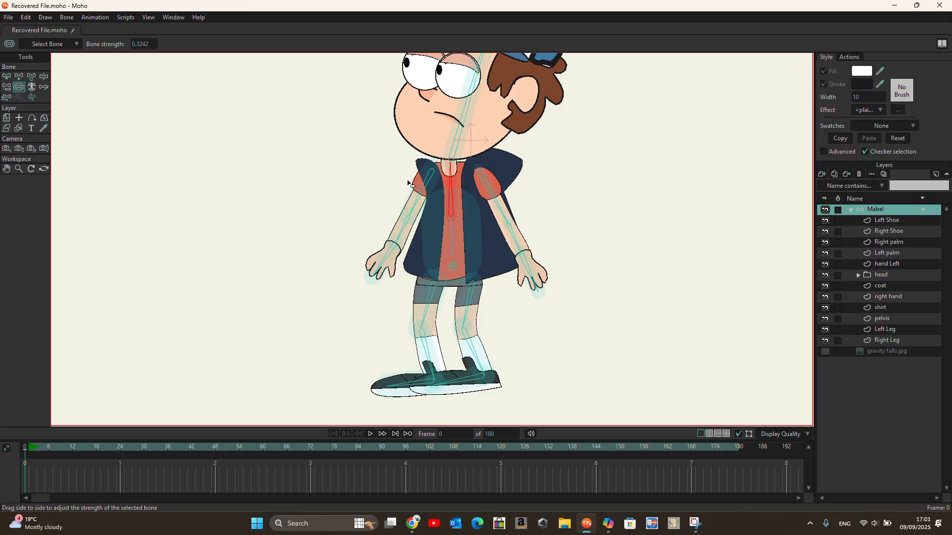
drag(474, 247, 461, 249)
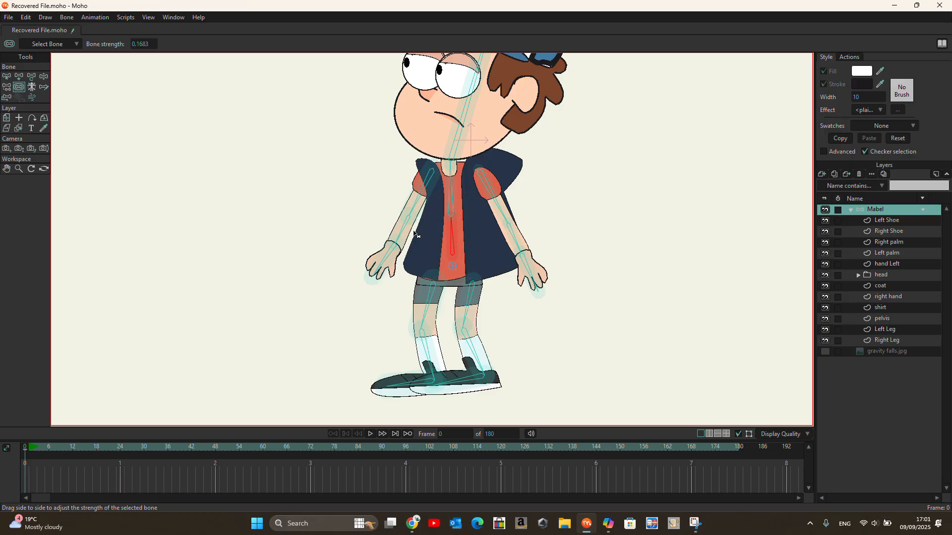
scroll(511, 225, down, 2)
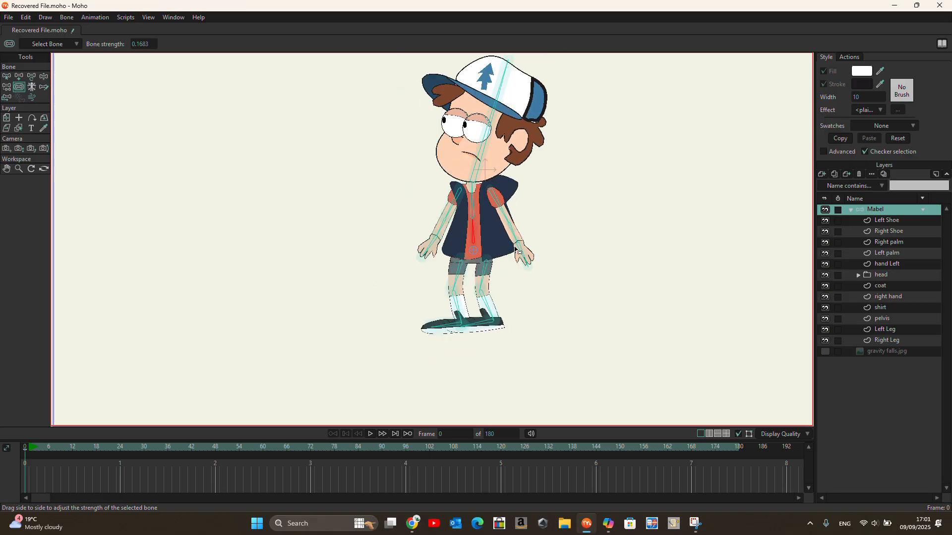